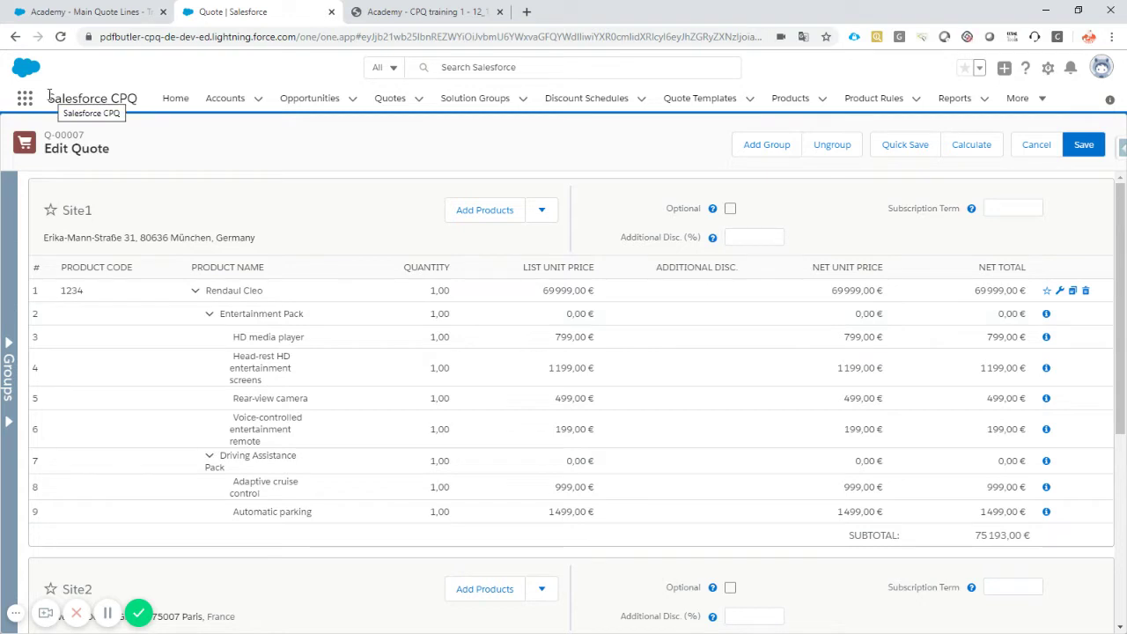
Review the generated PDF's car model and option pack layout, and compare it with the Site1 and Site2 groups in the quote
click(407, 14)
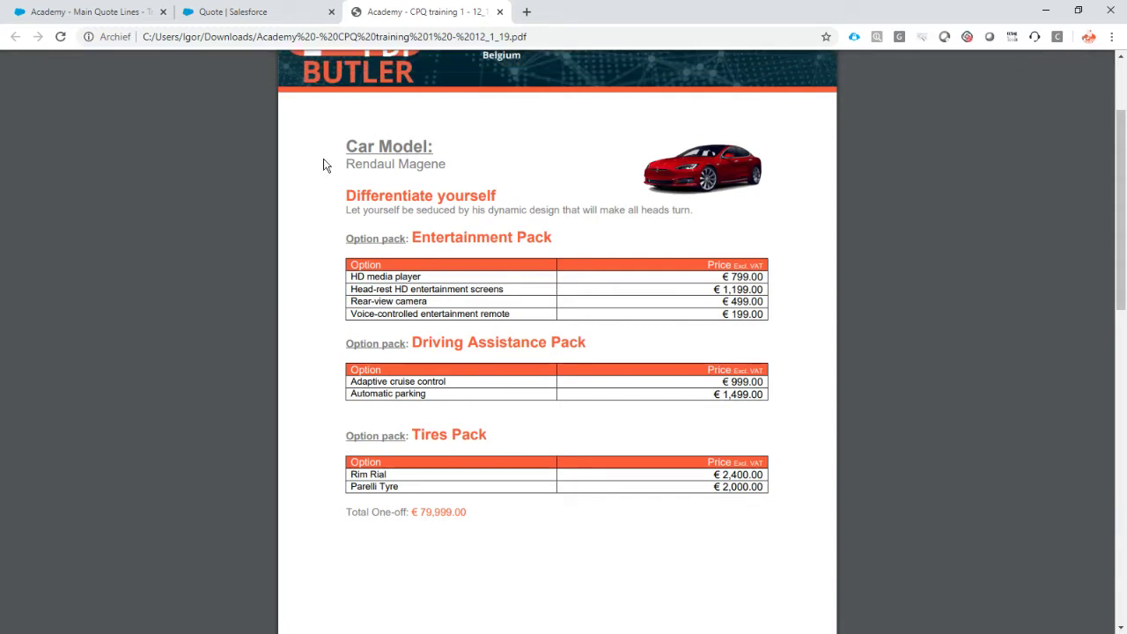
click(253, 14)
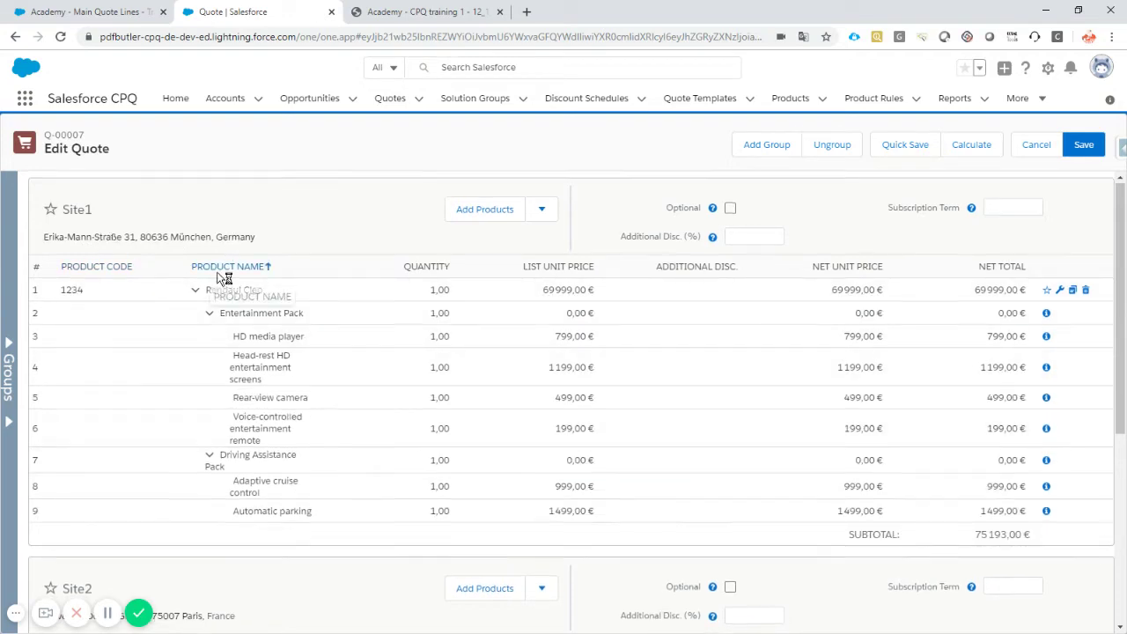
scroll(226, 269, down, 2)
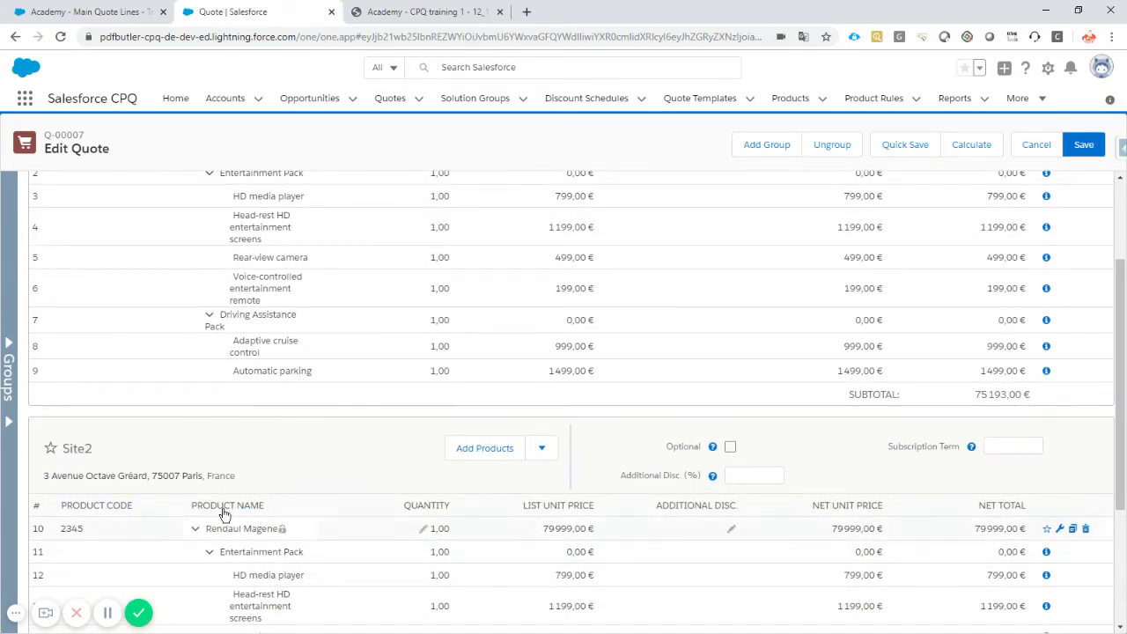
scroll(268, 487, up, 1)
scroll(272, 487, up, 2)
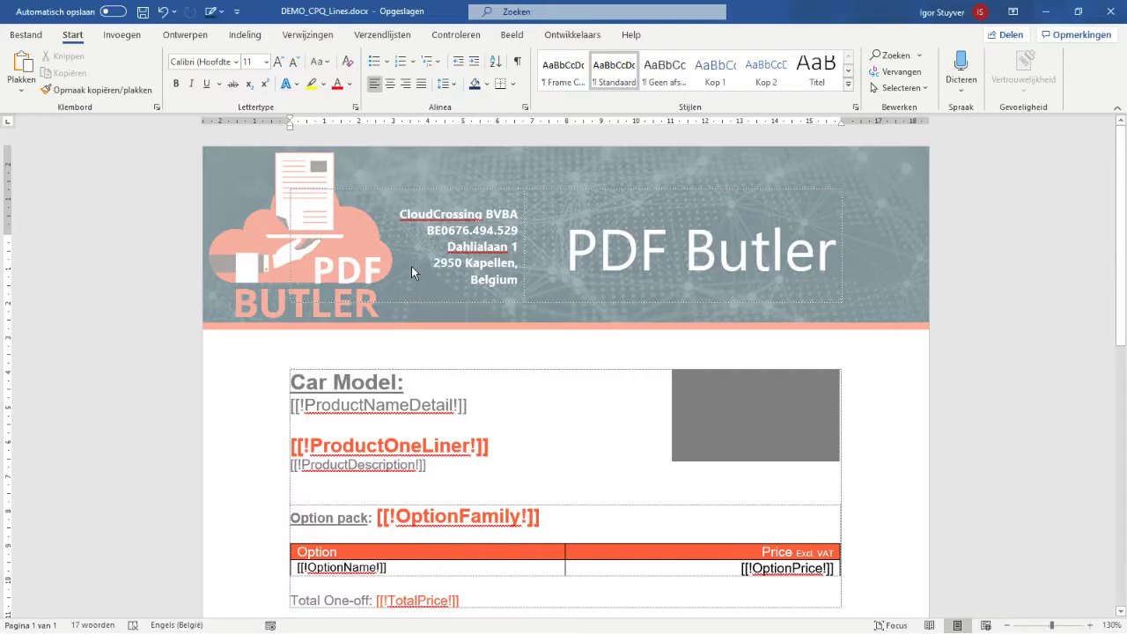
Switch to the Word template DEMO_CPQ_Lines and add two blank lines above the Car Model table
scroll(508, 295, down, 2)
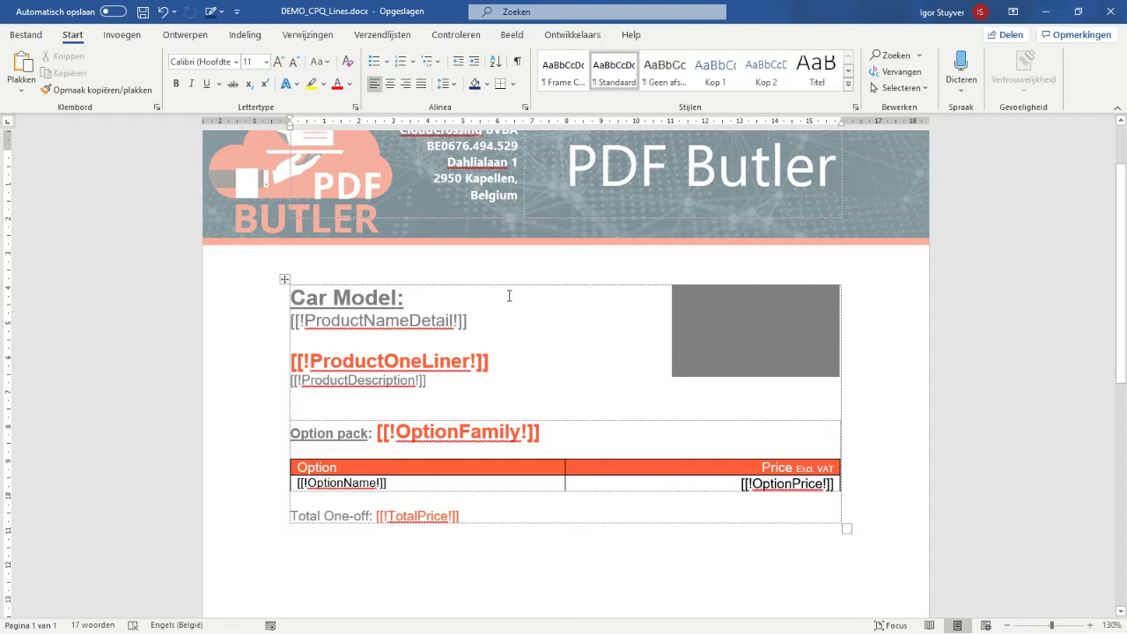
key(Return)
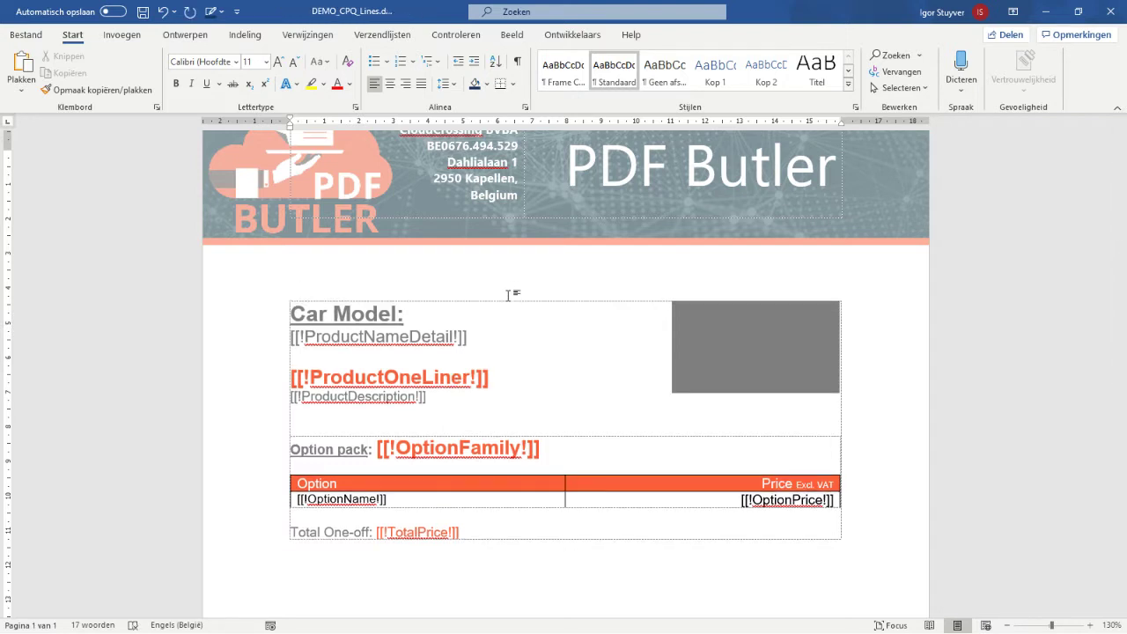
key(Return)
key(Up)
key(Up)
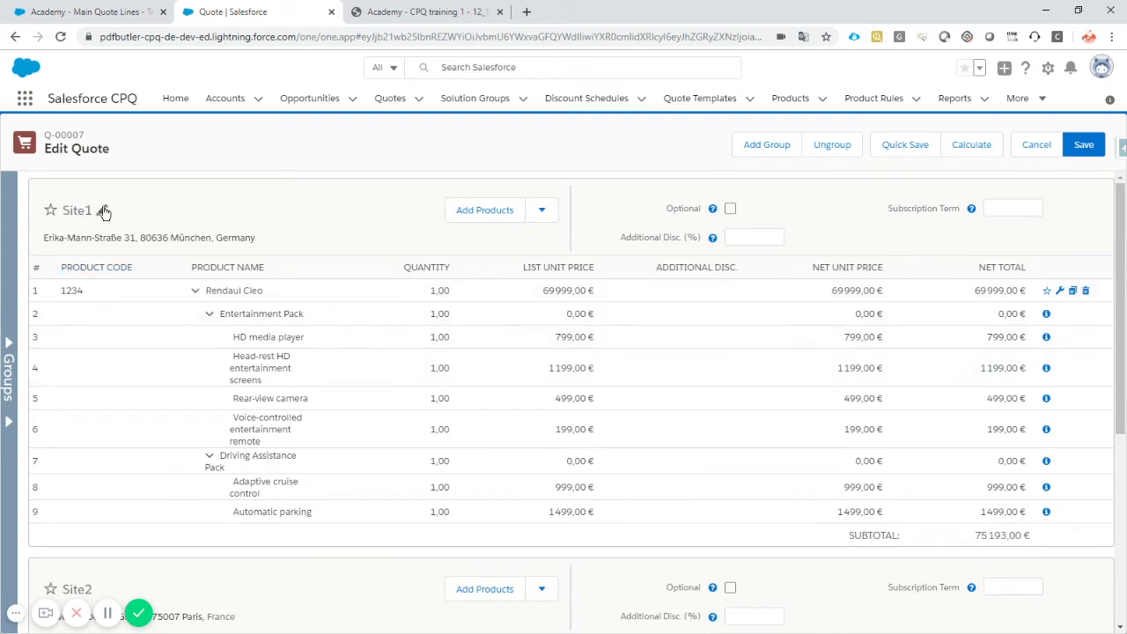
Insert a 1x1 table on the blank line above the Car Model table
mouse_move(88, 226)
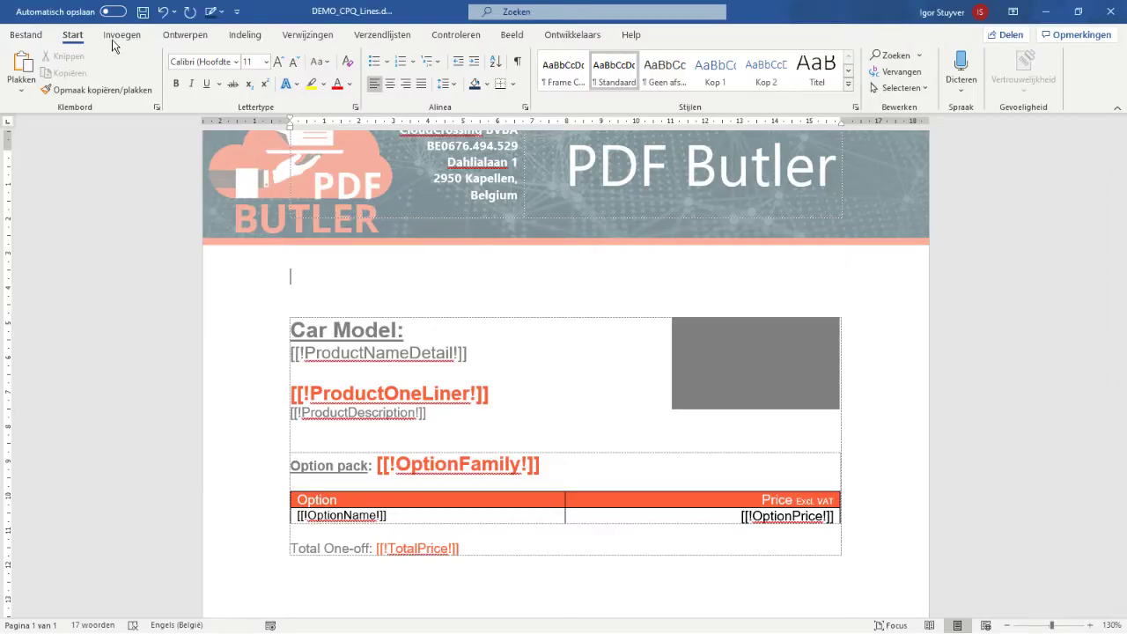
click(114, 39)
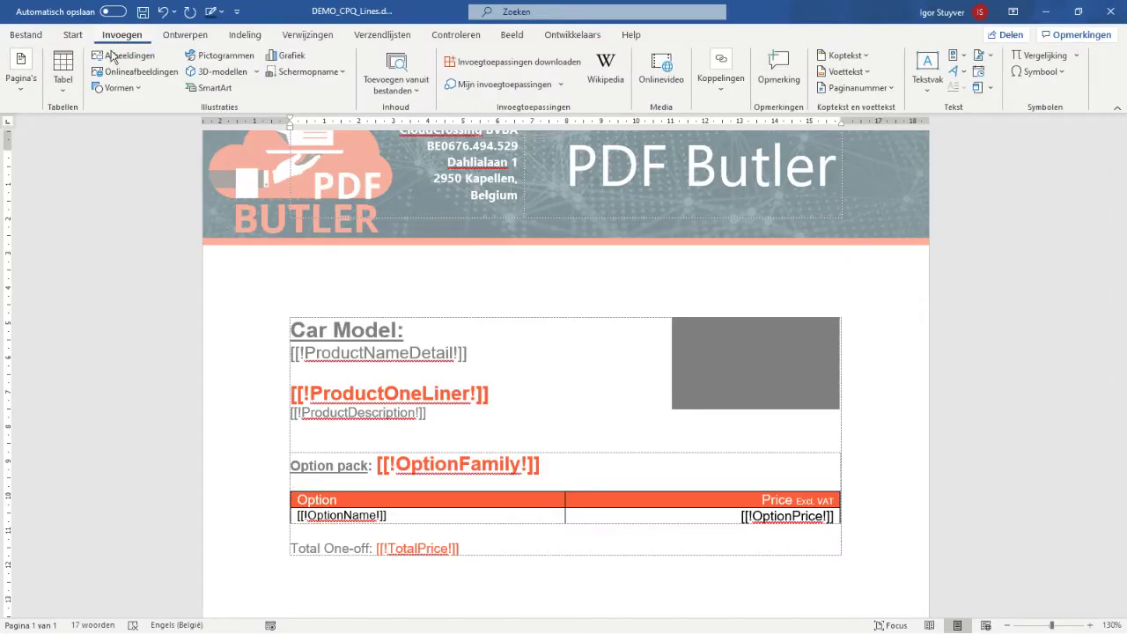
click(61, 68)
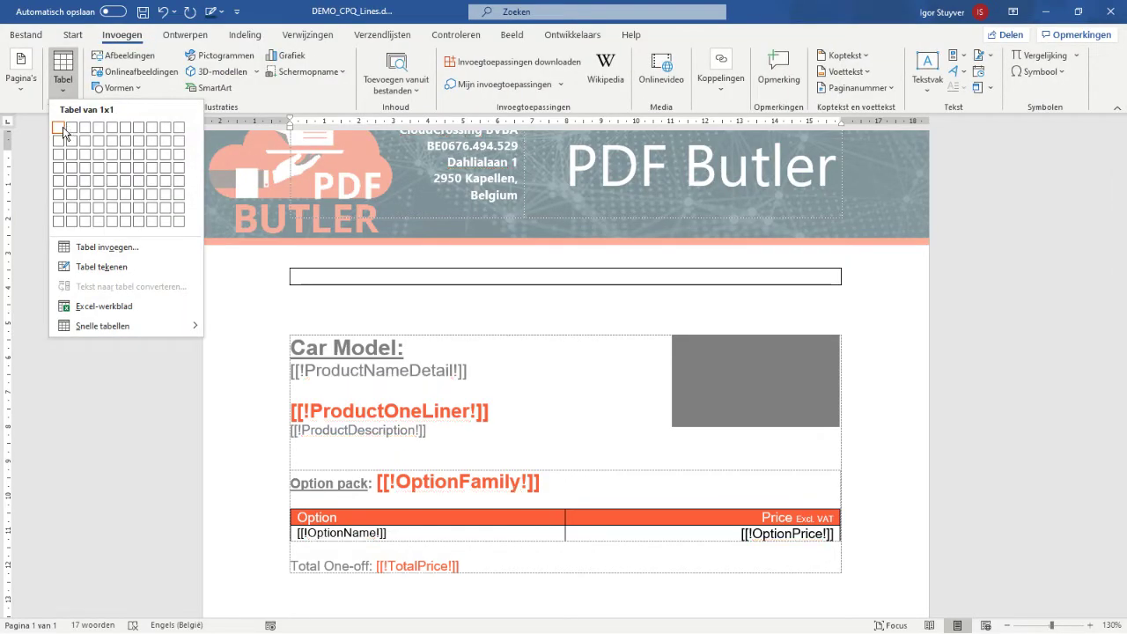
click(64, 130)
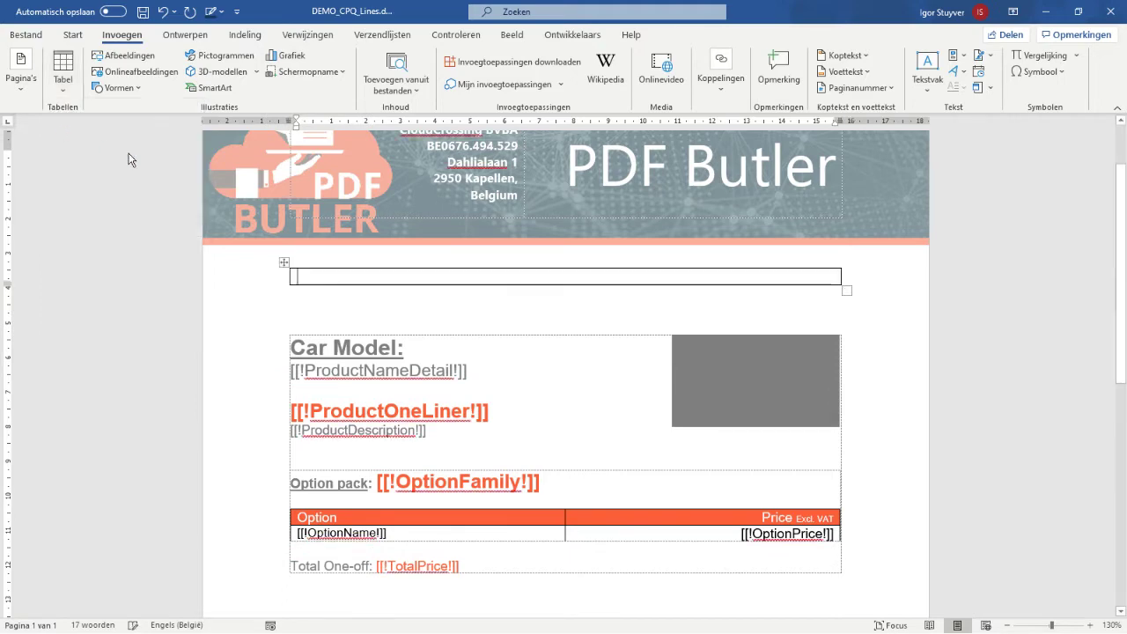
In the new table's properties, stop its row from breaking across pages
right_click(315, 277)
click(385, 537)
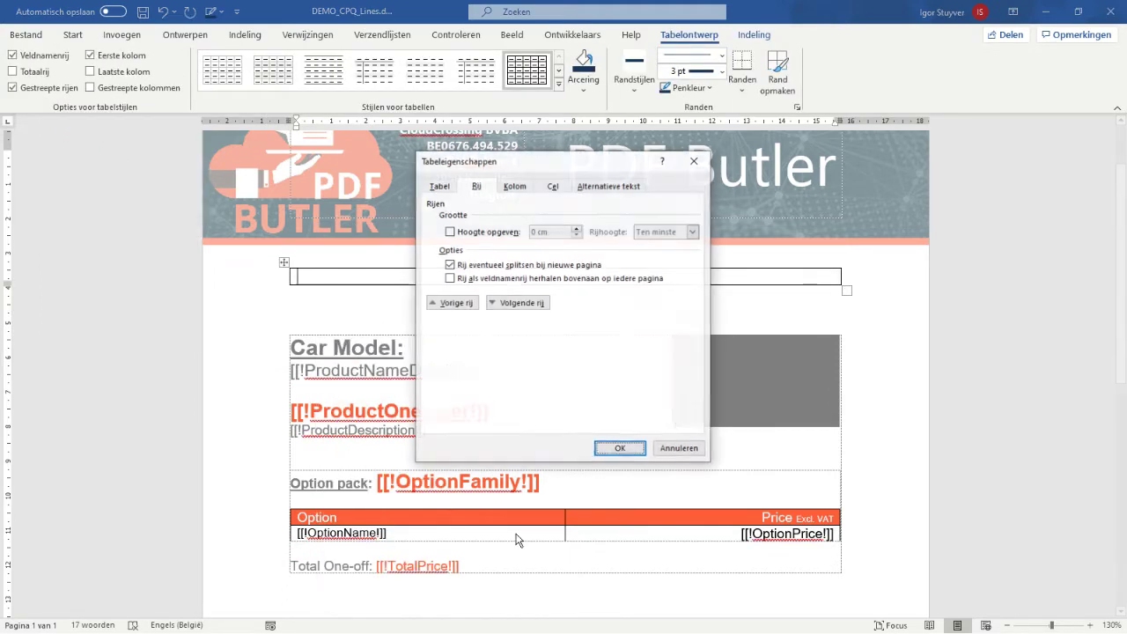
click(440, 187)
click(468, 189)
click(465, 265)
click(440, 186)
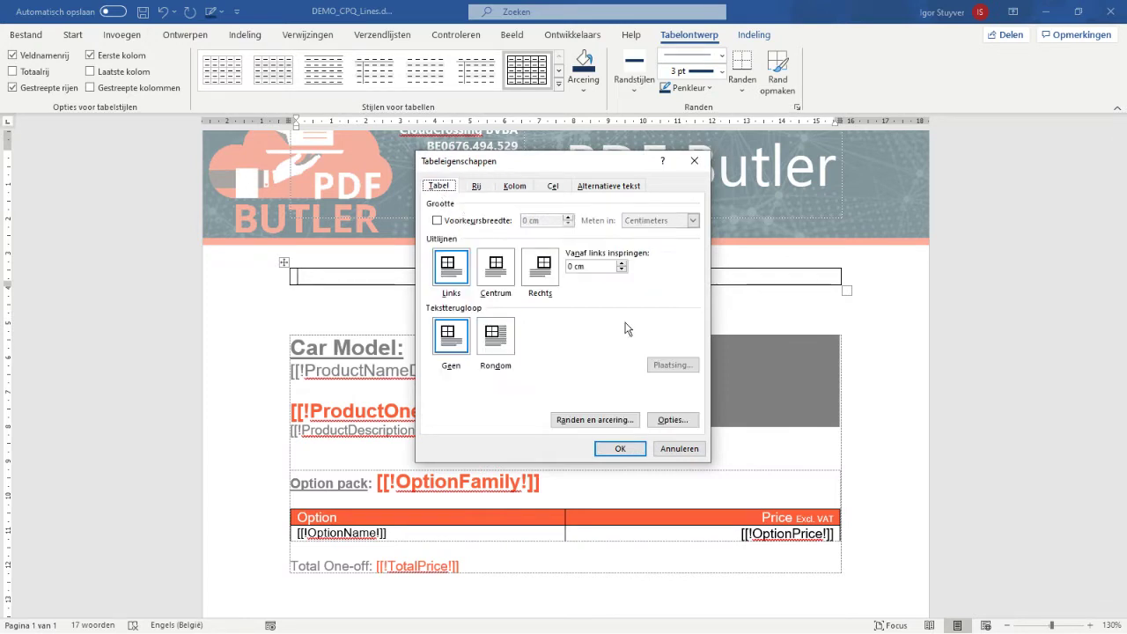
Set the new table's left and right default cell margins to 0 cm and apply the table properties
click(672, 420)
click(651, 272)
click(652, 272)
click(651, 289)
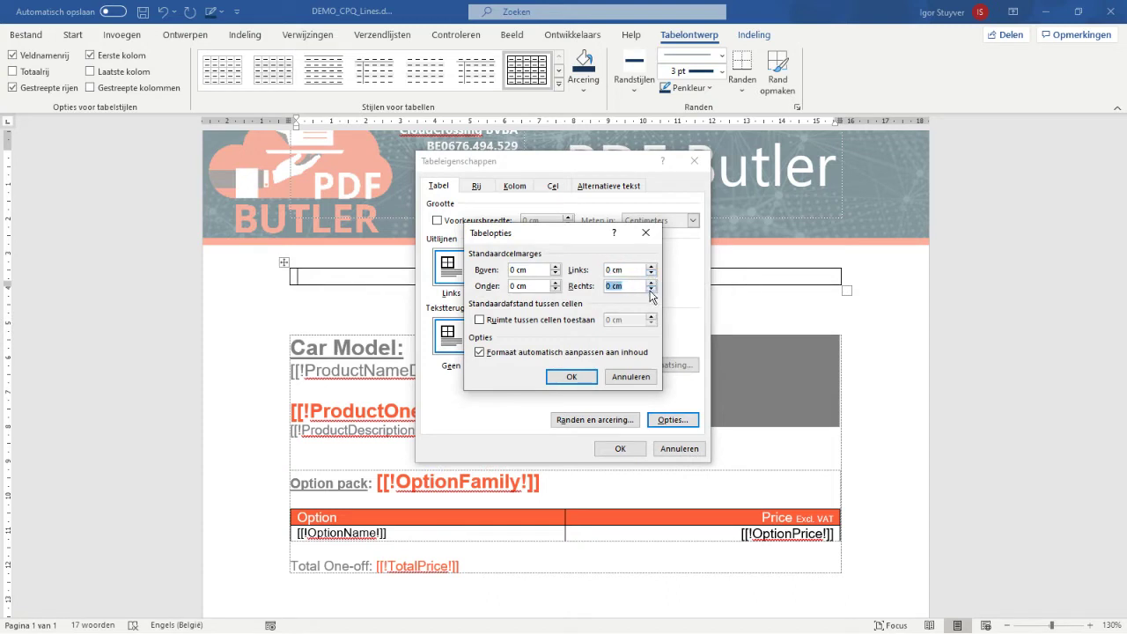
click(577, 376)
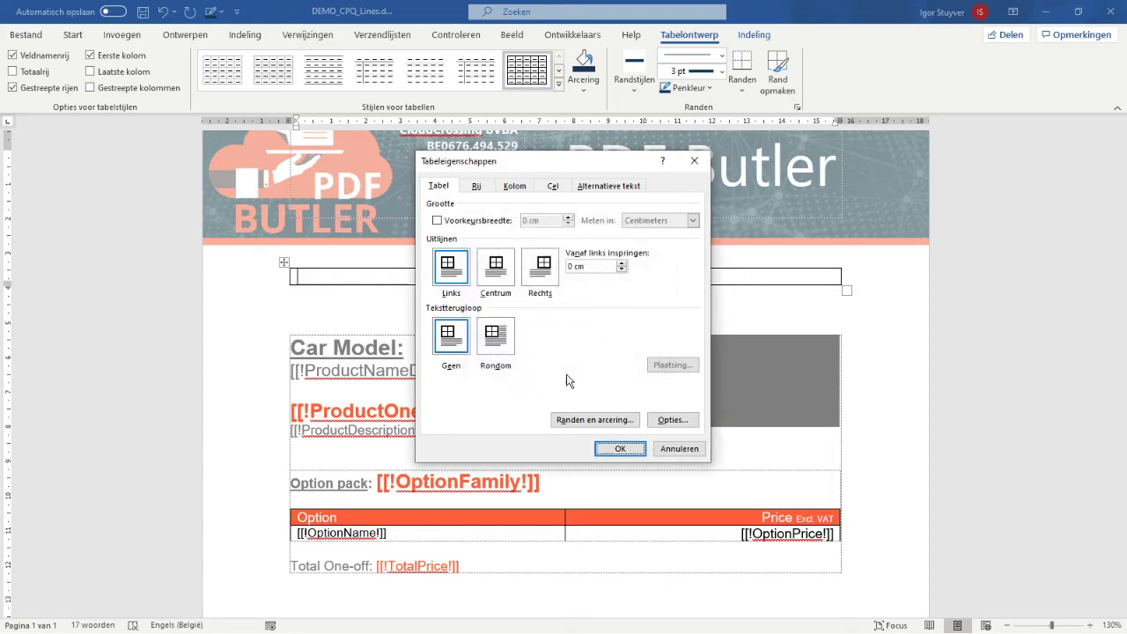
click(619, 449)
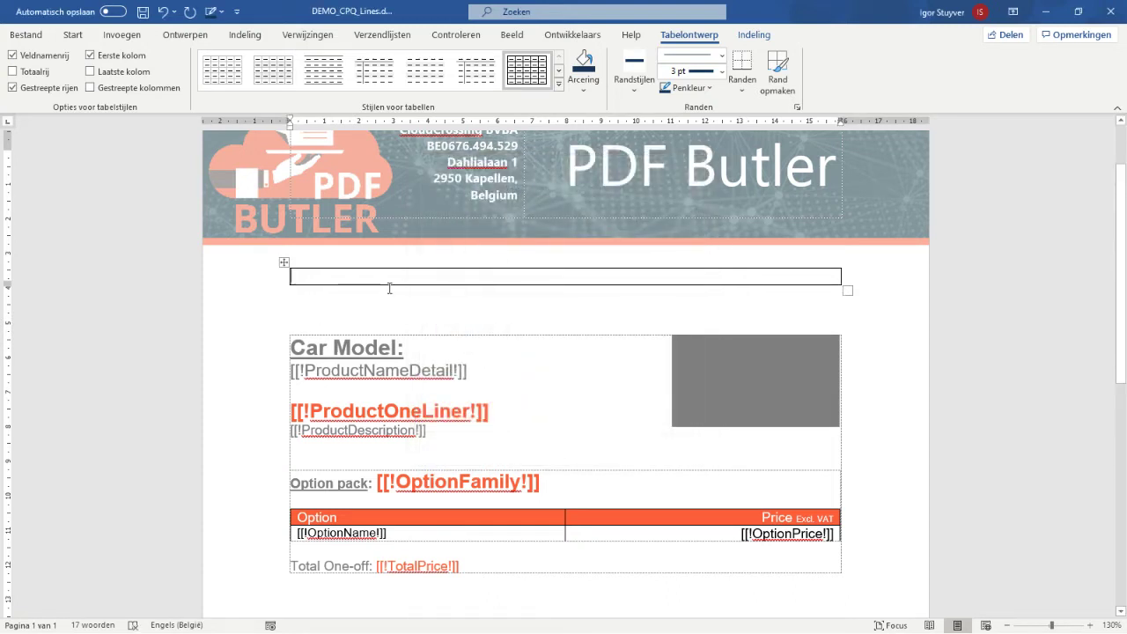
Enter [[!Group!]] in the new table's cell, followed by a second line reading Group Name: [[!!]]
text([[]])
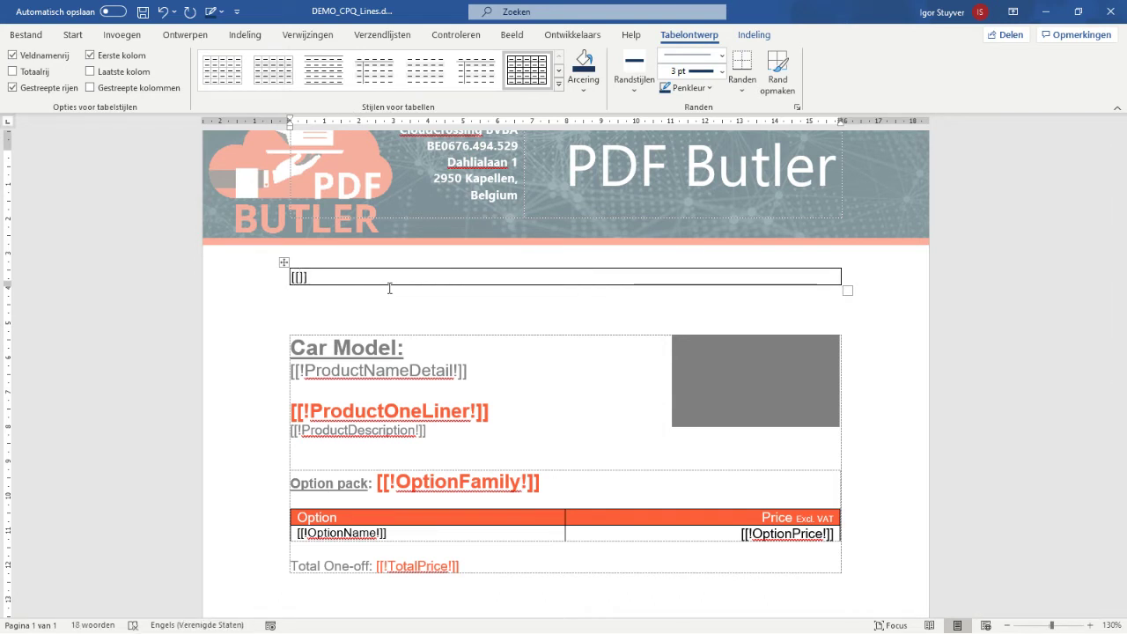
text(!Group!)
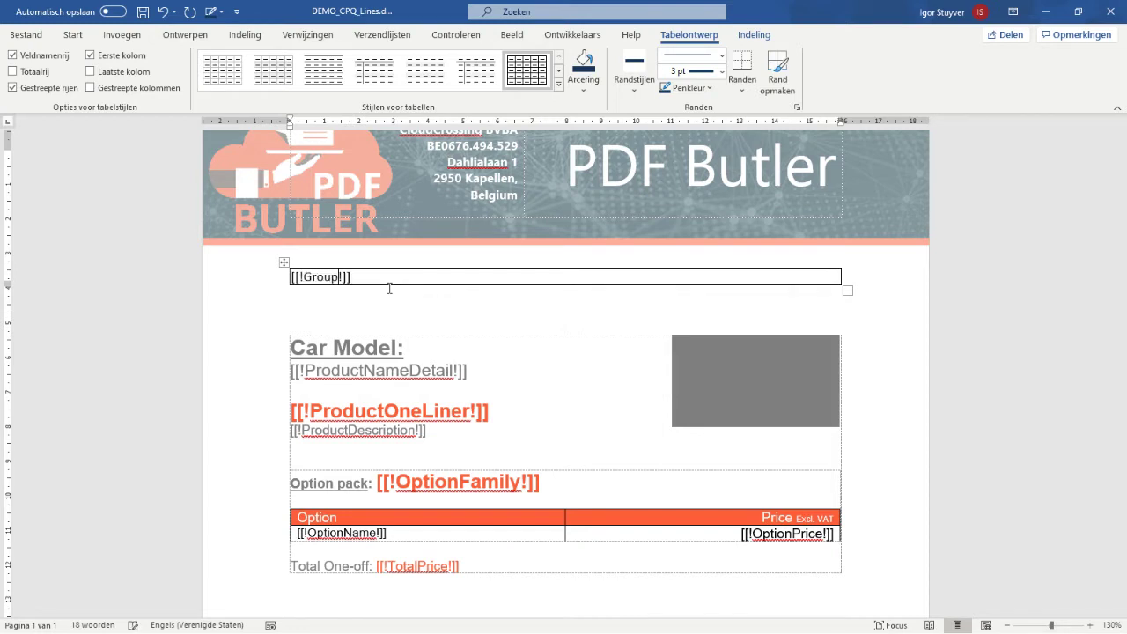
key(Return)
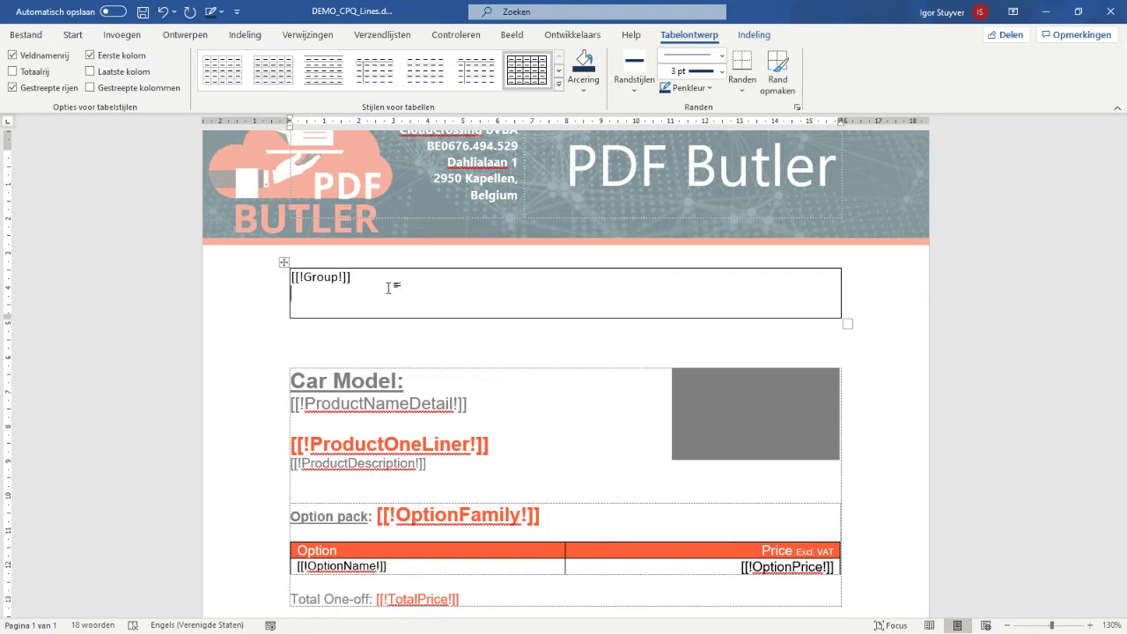
text(Group Name: [[!!)
Replace the empty [[!!]] placeholder with a copy of the [[!ProductNameDetail!]] placeholder from the Car Model table
drag(469, 404, 306, 408)
key(ctrl+c)
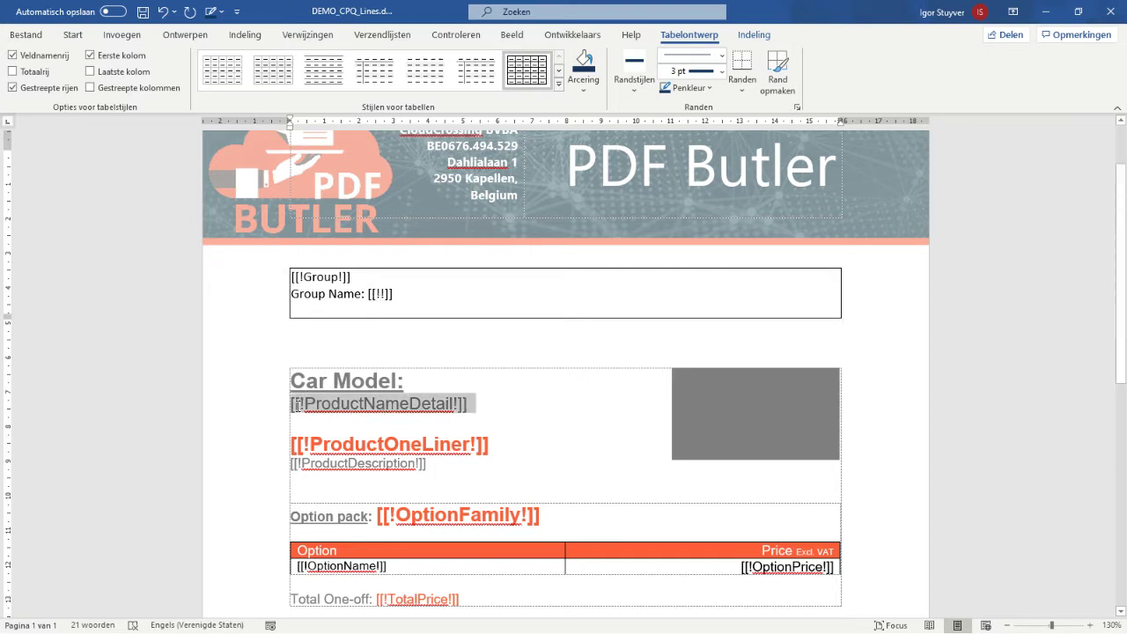
drag(393, 293, 374, 293)
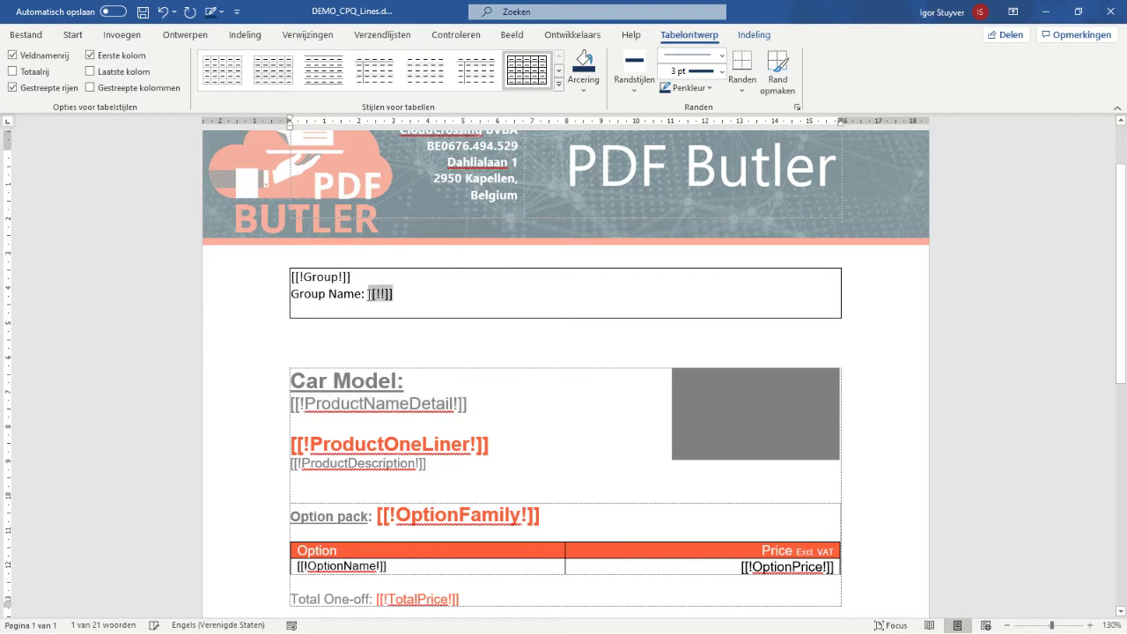
key(ctrl+v)
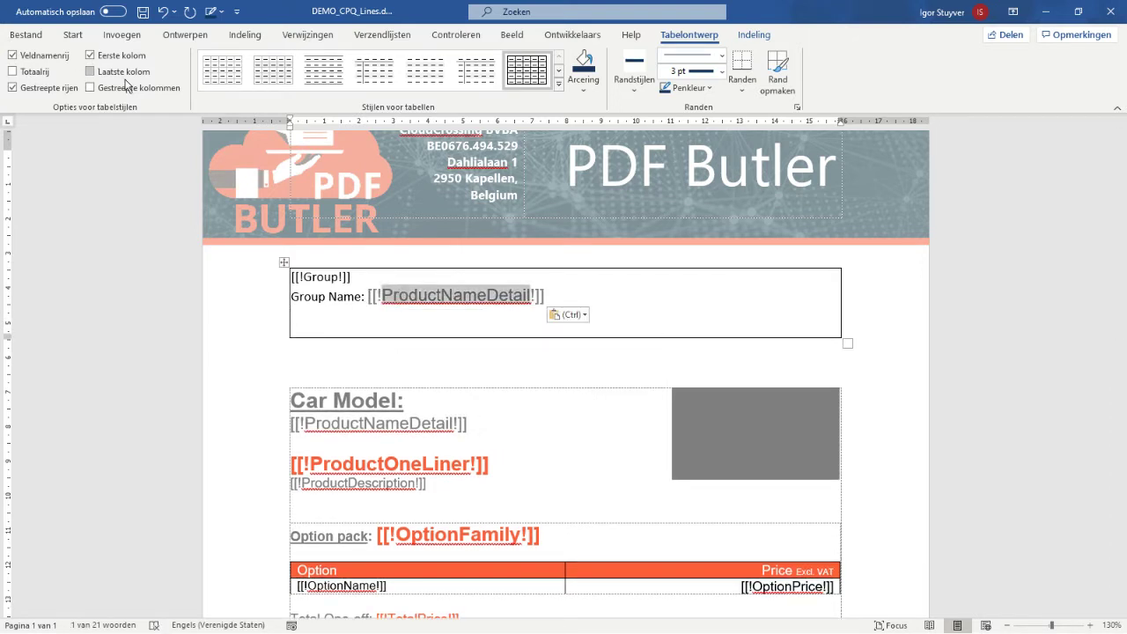
Copy the pasted placeholder's formatting onto the Group Name: label
click(73, 34)
click(97, 90)
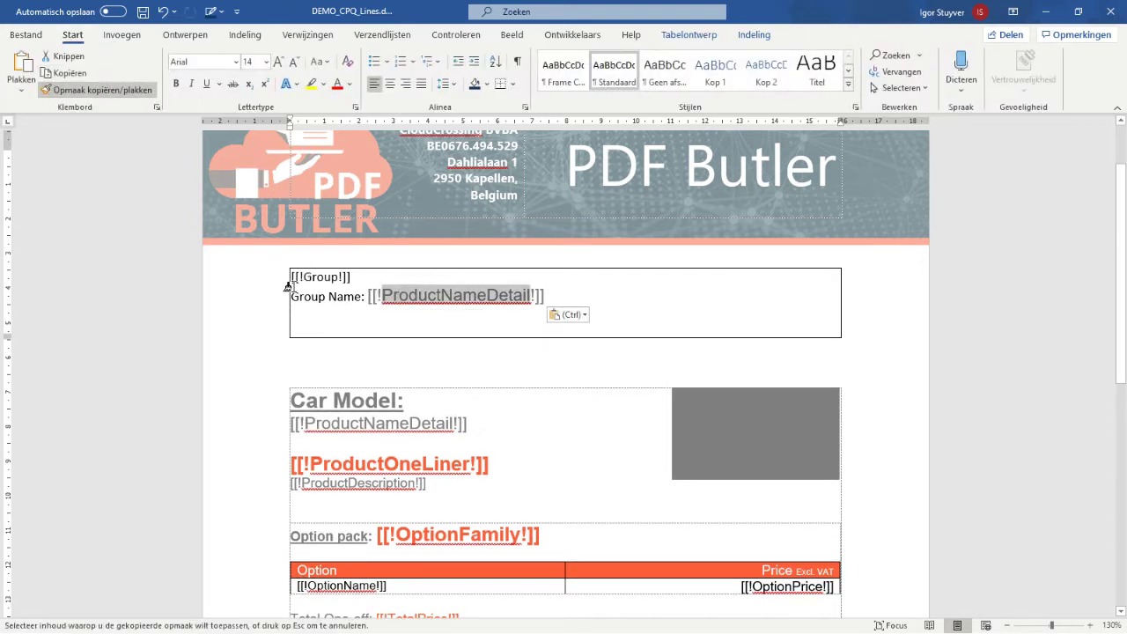
drag(291, 296, 385, 297)
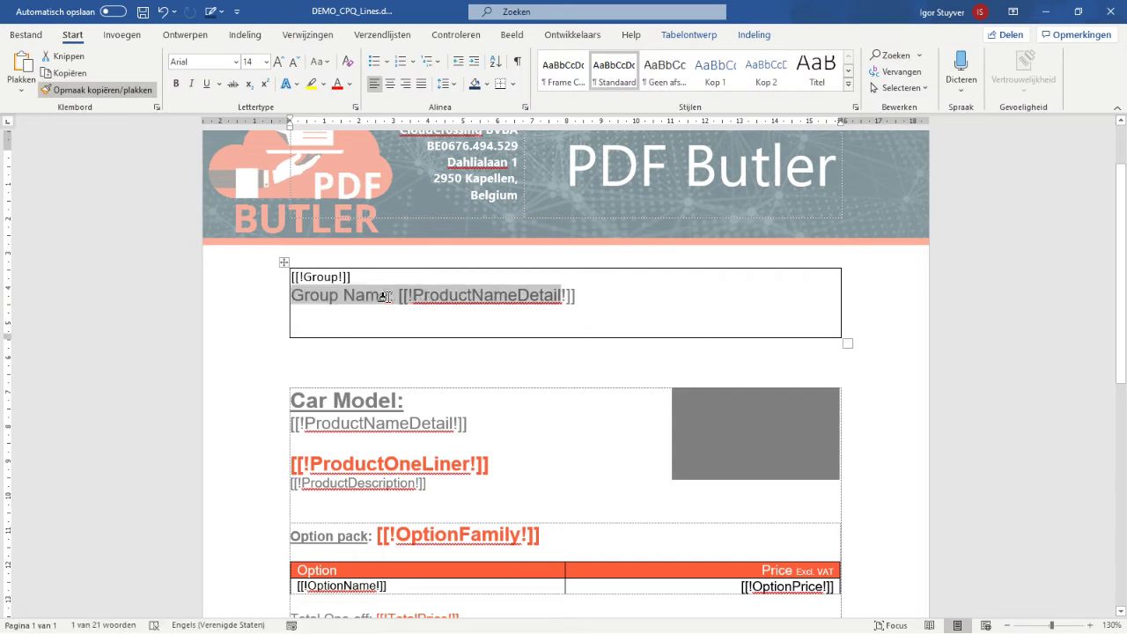
Change the pasted placeholder's name to GroupName so the line reads Group Name: [[!GroupName!]]
click(475, 295)
double_click(473, 295)
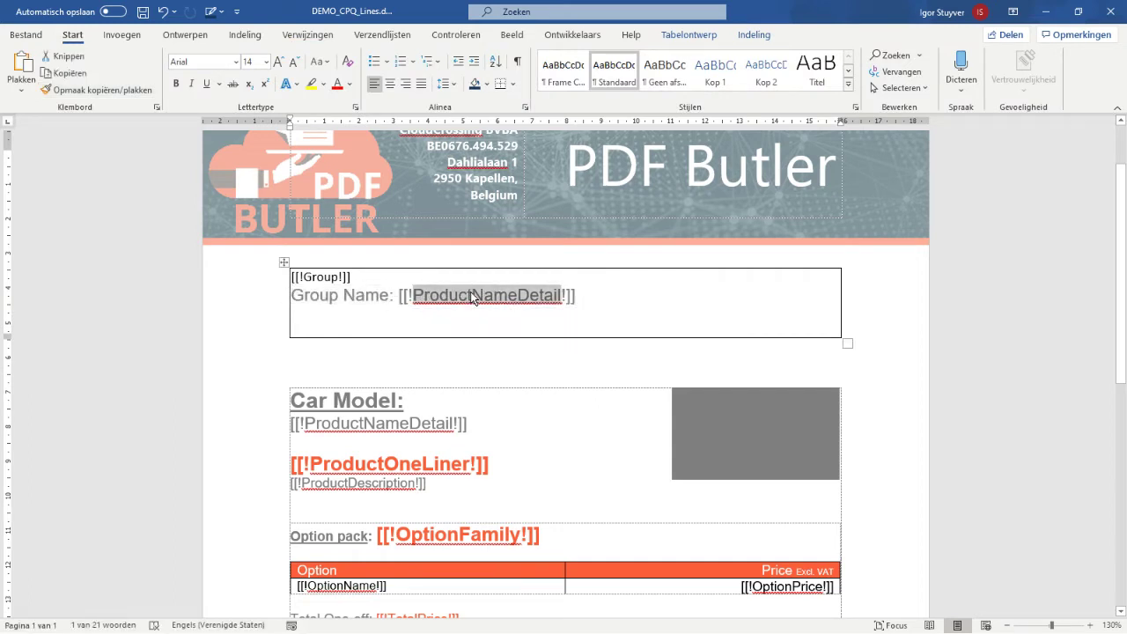
text(GroupNam)
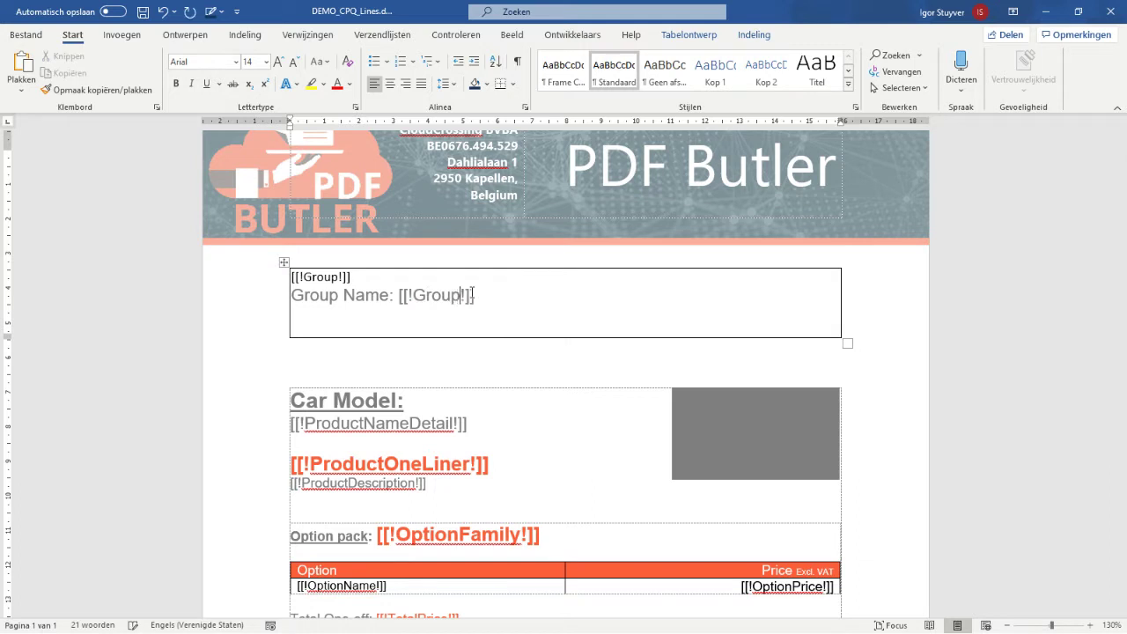
text(e)
click(545, 297)
key(Return)
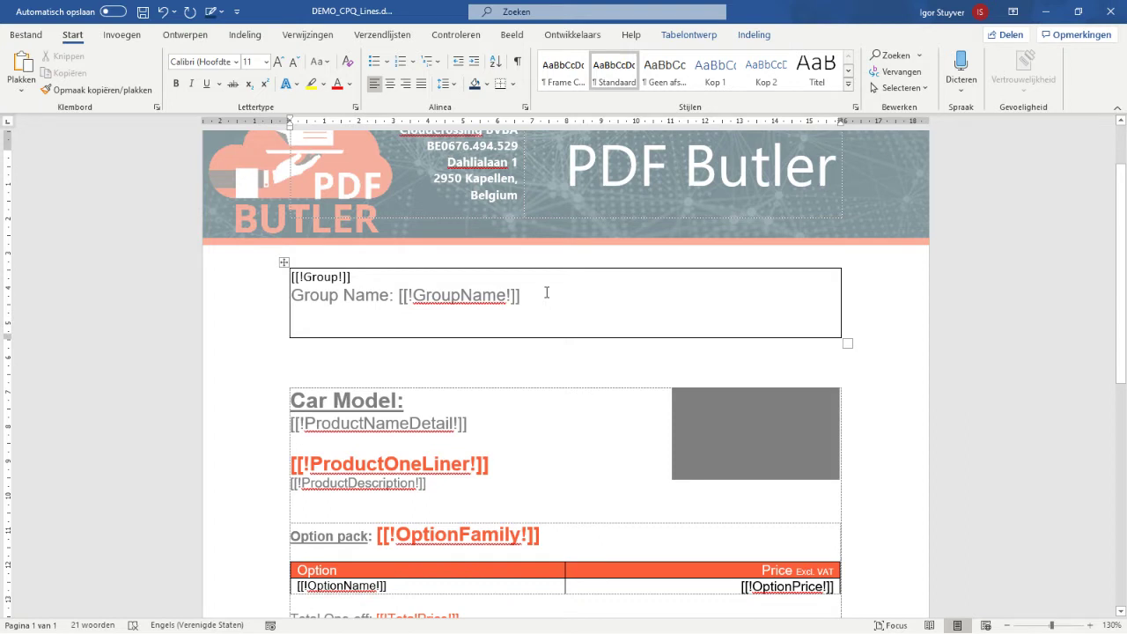
Move the entire Car Model table into the Group table's cell, below the Group Name line
click(283, 261)
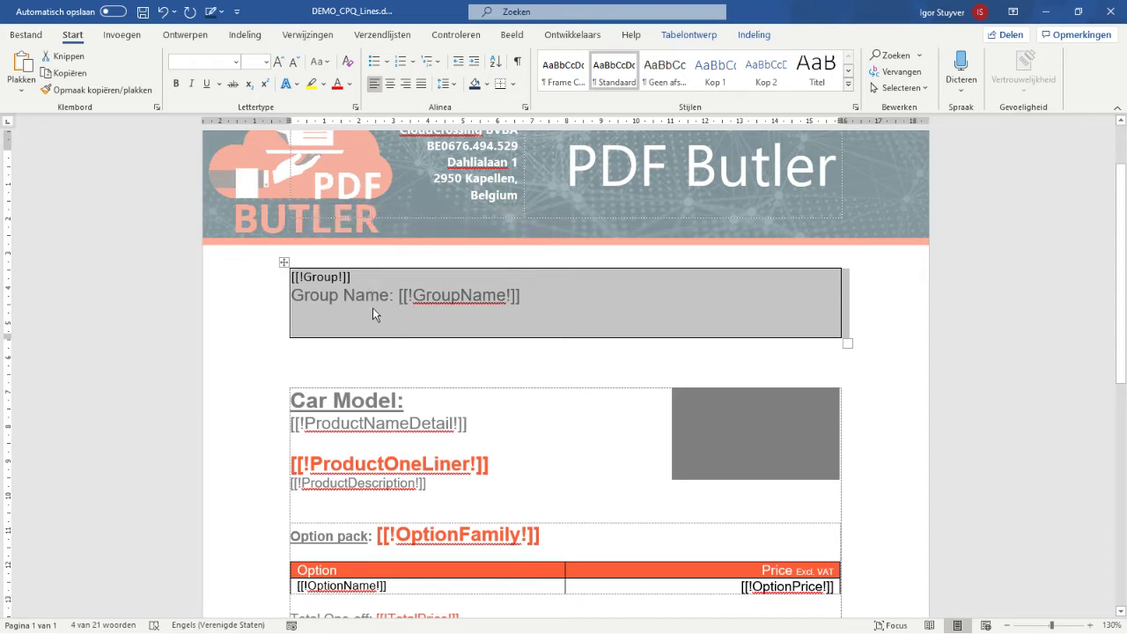
drag(373, 314, 326, 399)
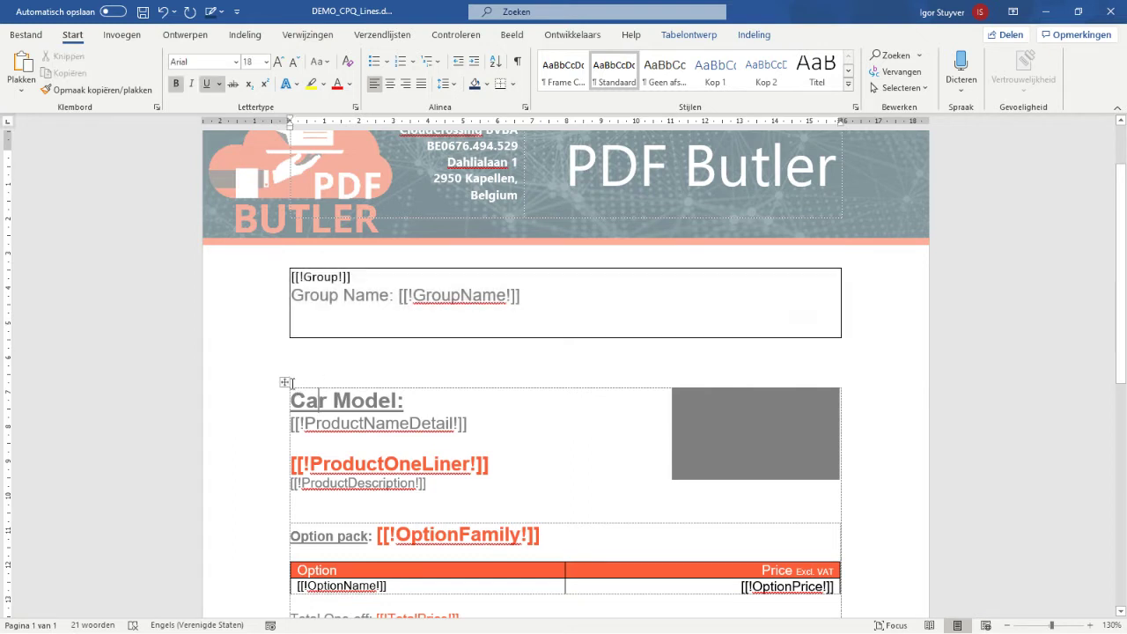
click(286, 382)
scroll(346, 271, down, 2)
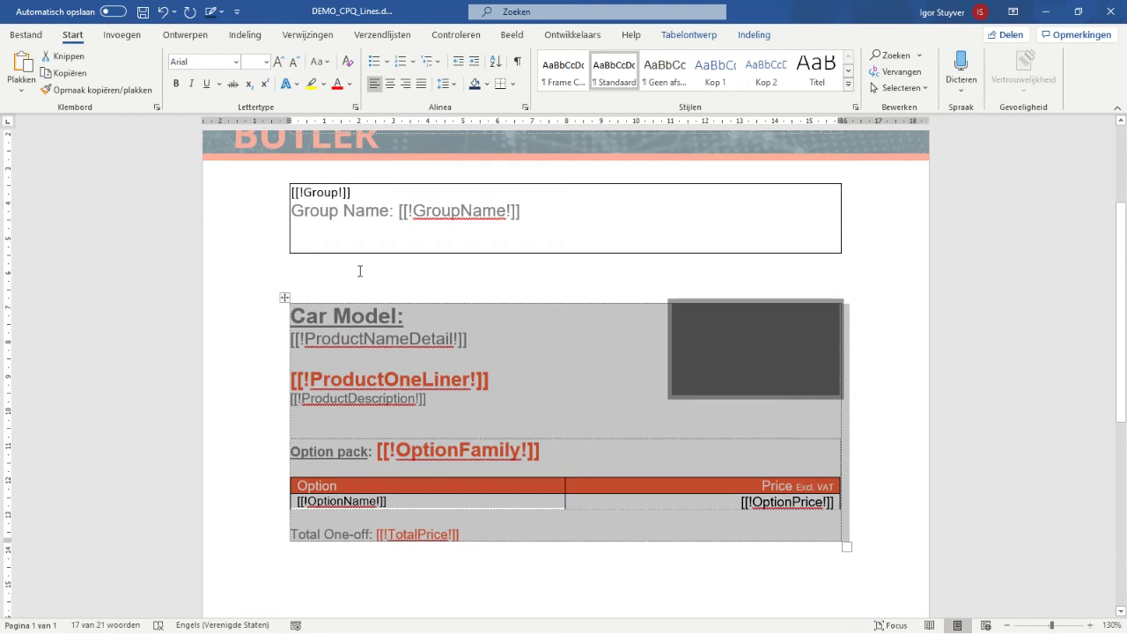
key(BackSpace)
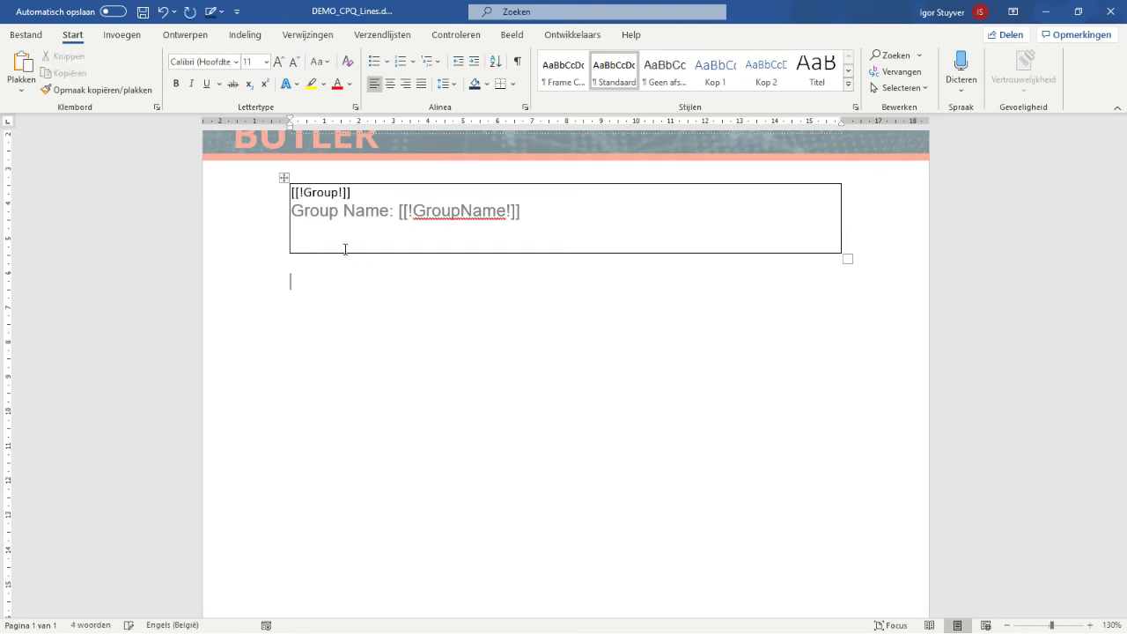
click(345, 249)
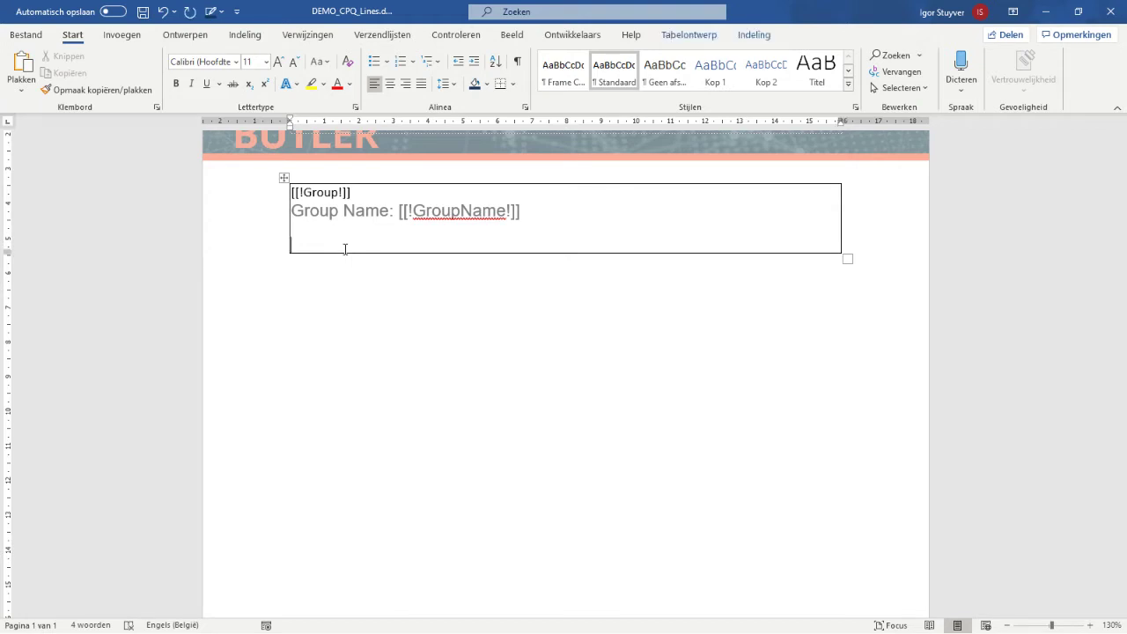
key(ctrl+z)
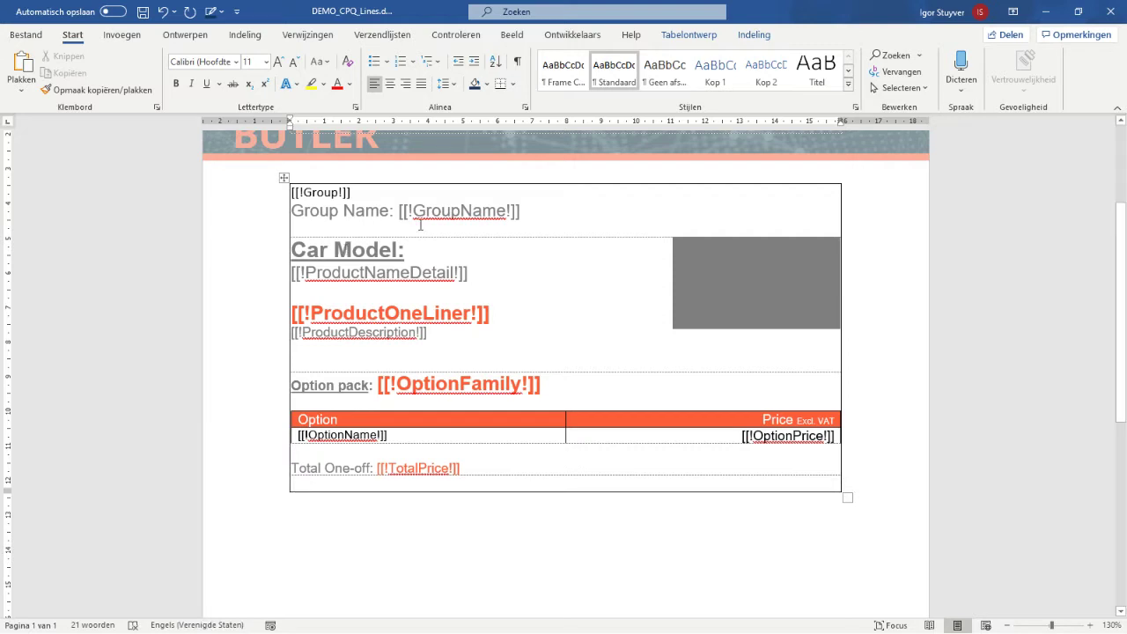
click(520, 211)
click(282, 176)
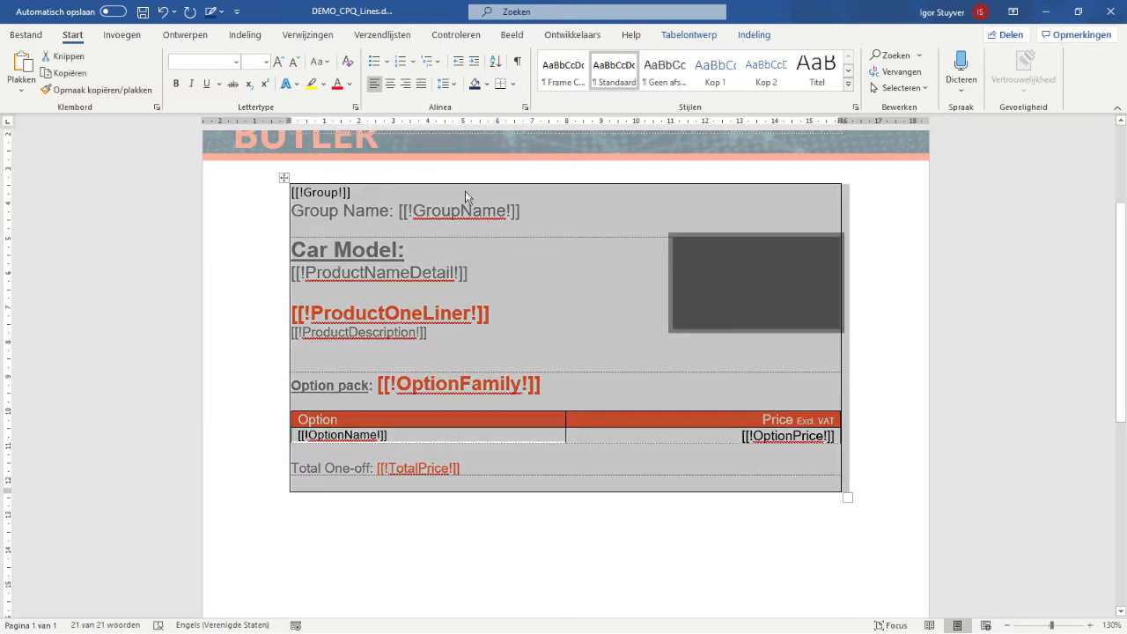
click(388, 275)
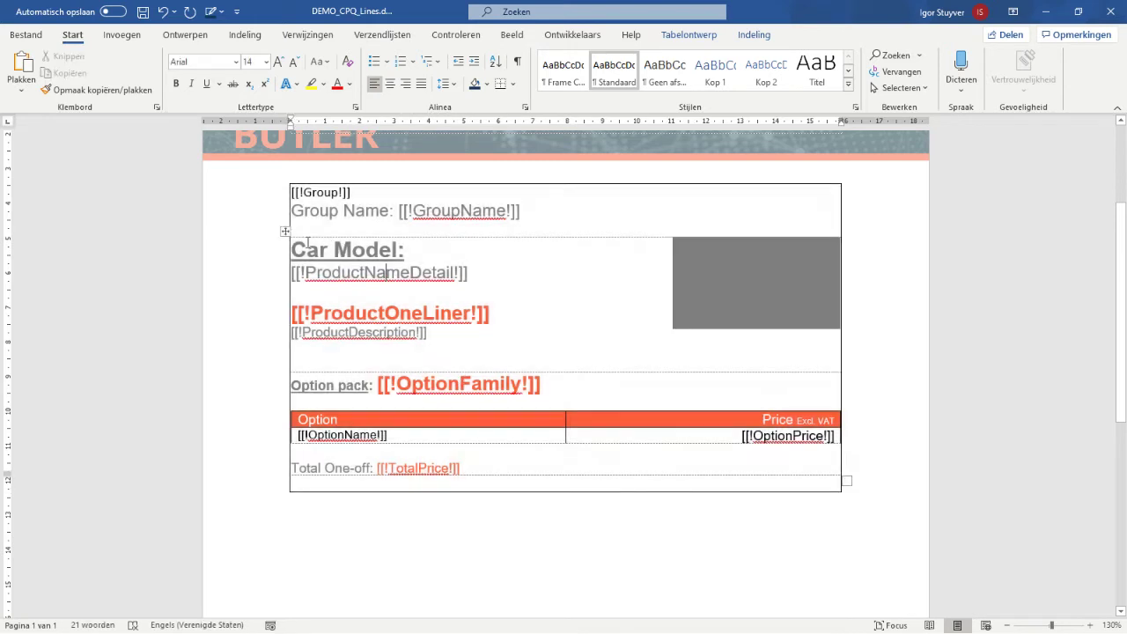
Examine the nested table structure of the template: the outer Group table, Car Model table, Option pack table and option row
click(284, 232)
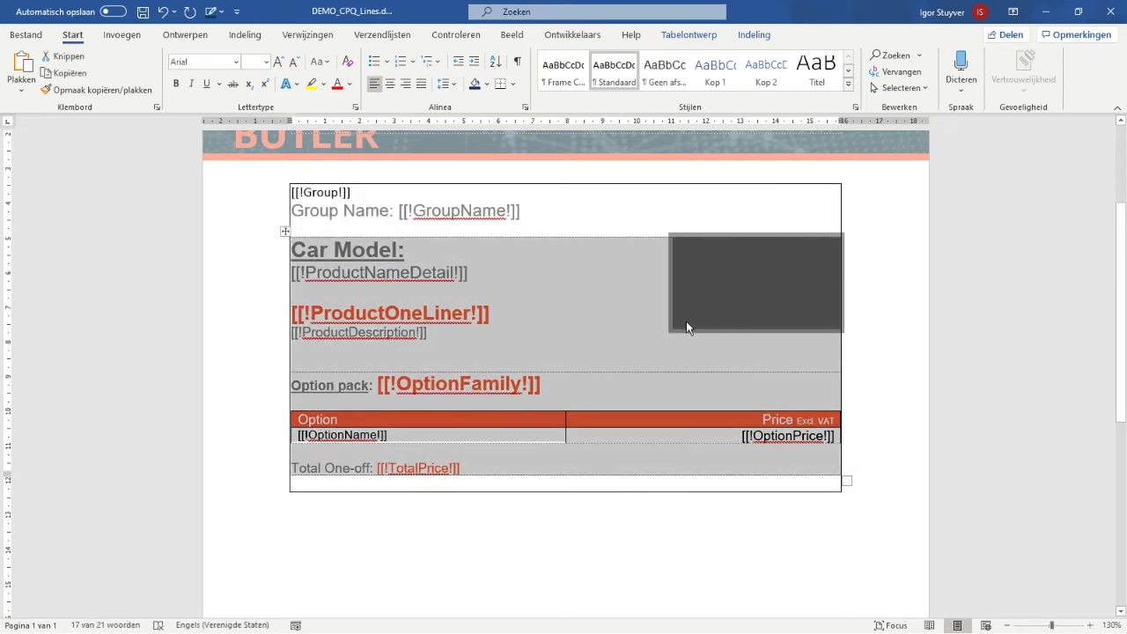
click(312, 385)
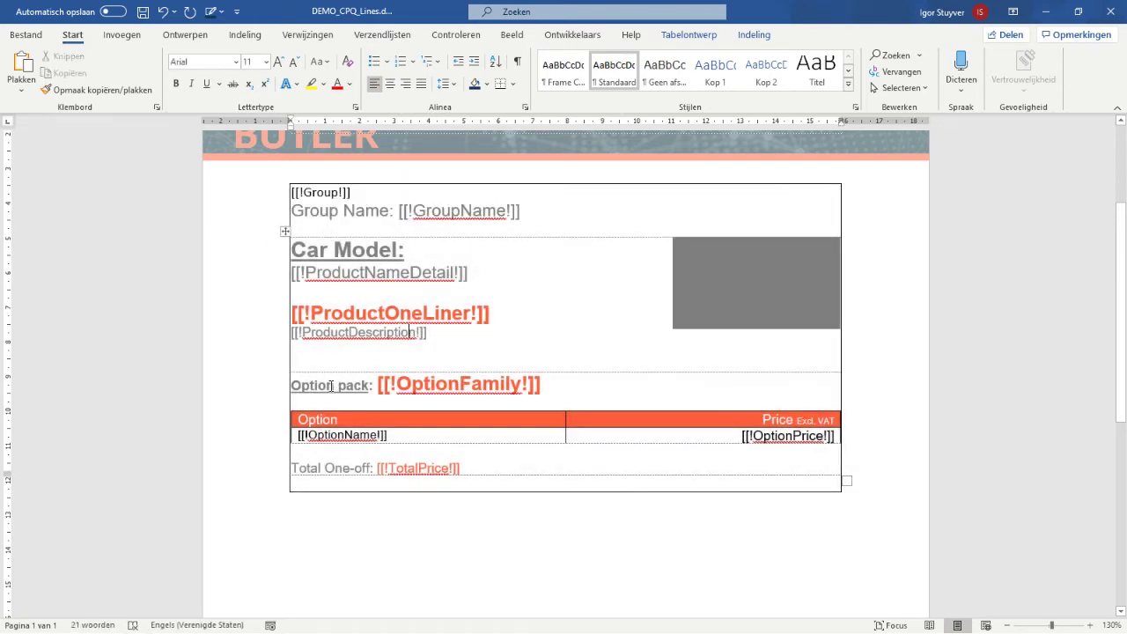
click(293, 365)
click(285, 367)
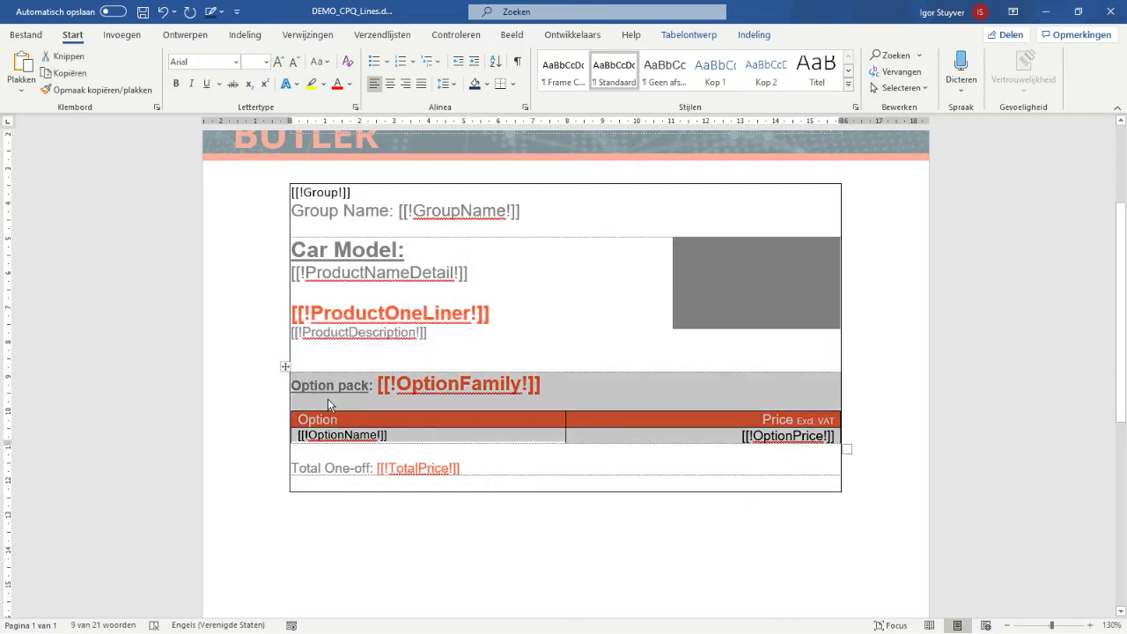
click(357, 437)
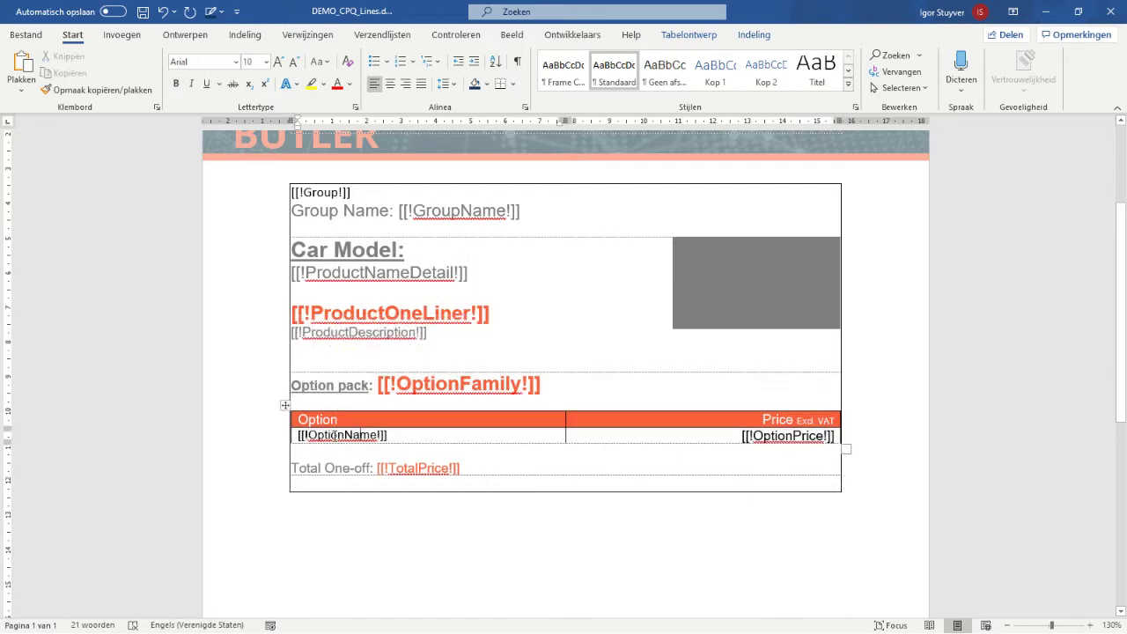
double_click(615, 440)
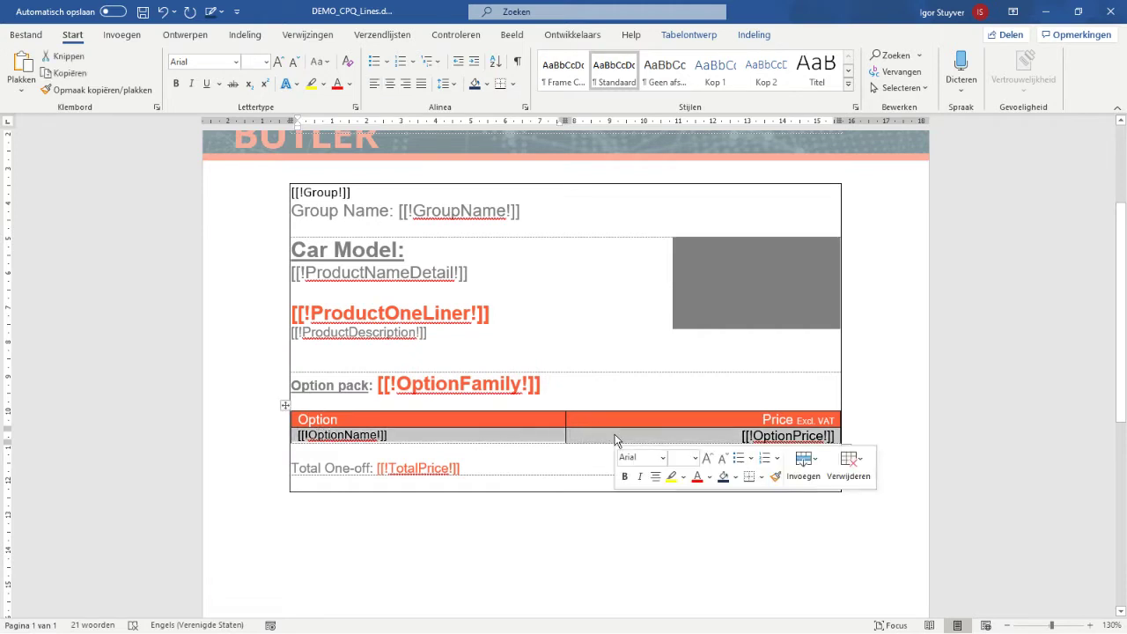
scroll(398, 295, up, 2)
scroll(400, 297, down, 1)
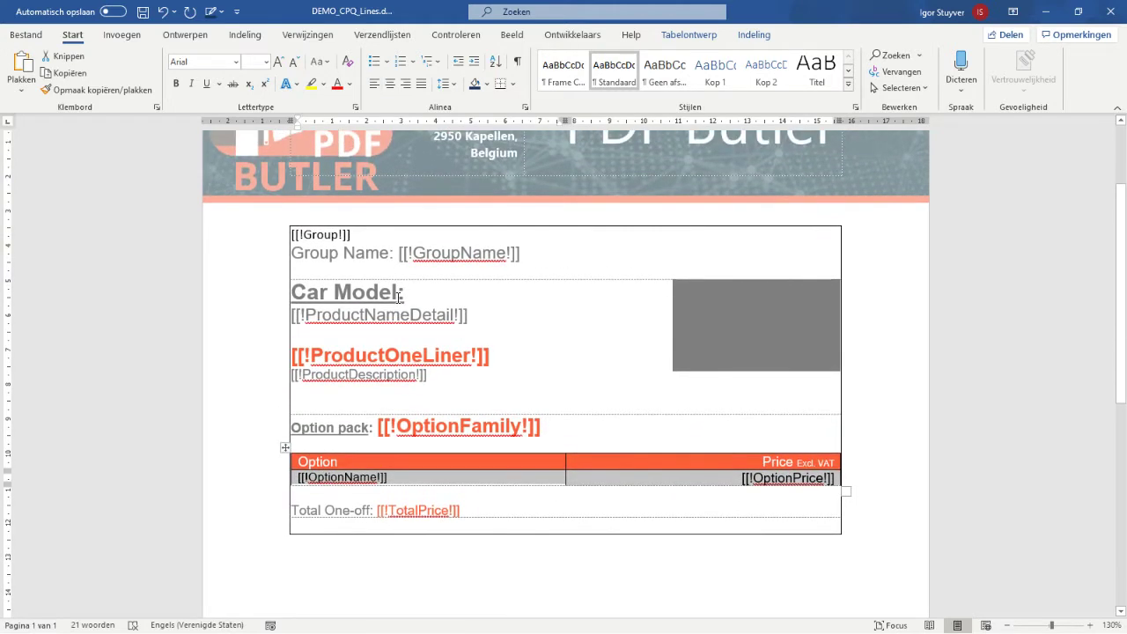
click(284, 273)
click(303, 235)
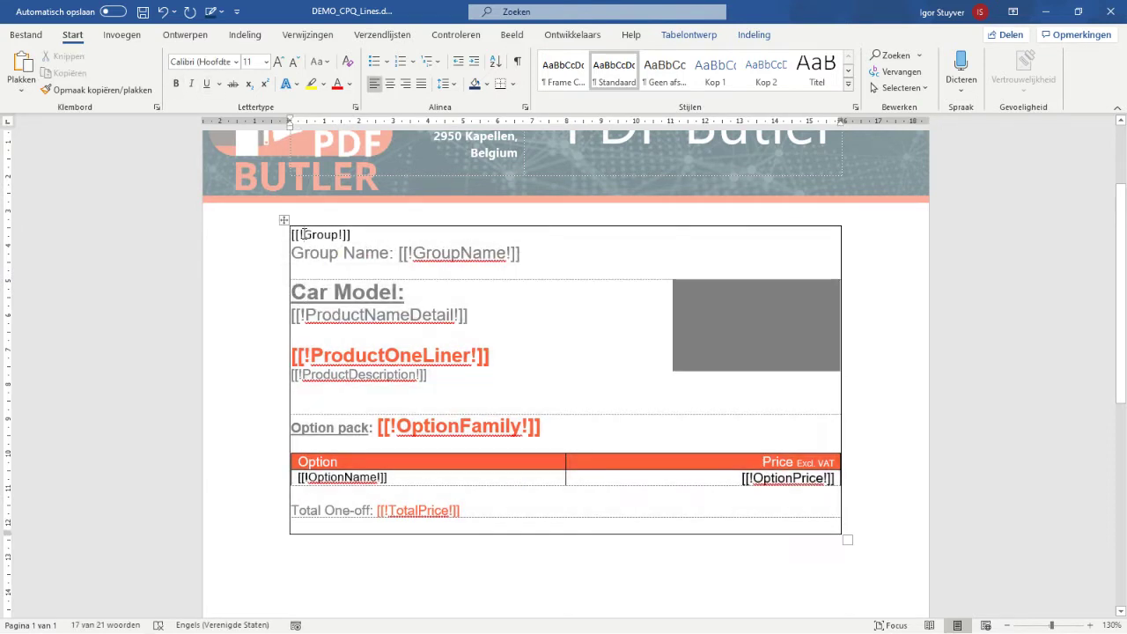
click(284, 220)
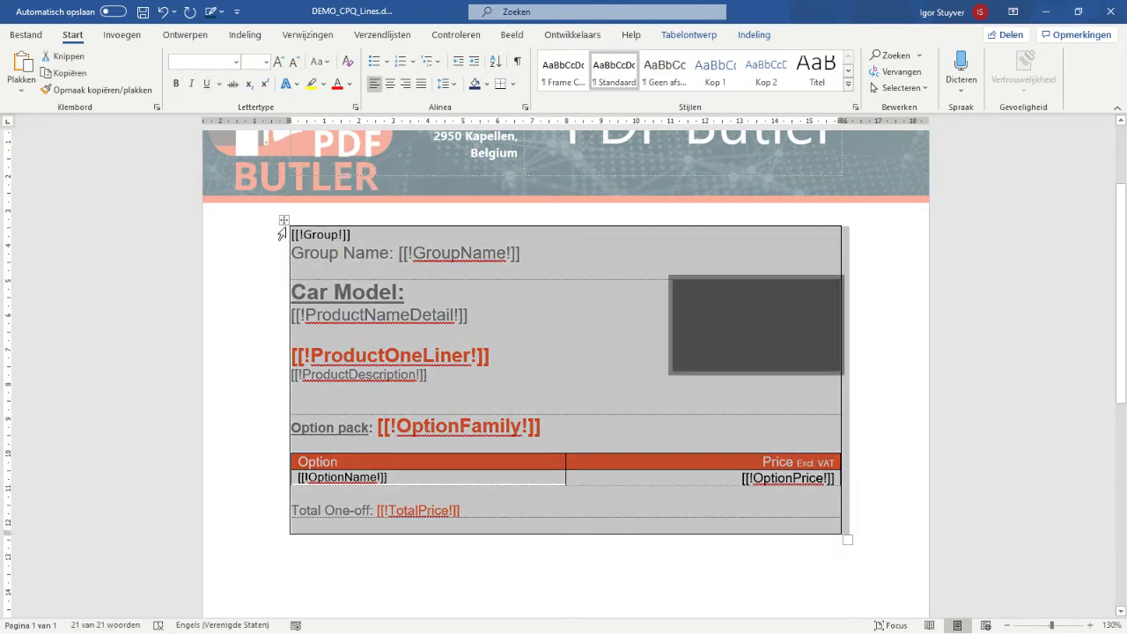
click(287, 232)
Switch to PDF Butler in the browser and create a SOQL data source named Academy - Group Demo 1 with type List of sObjects
key(alt+Tab)
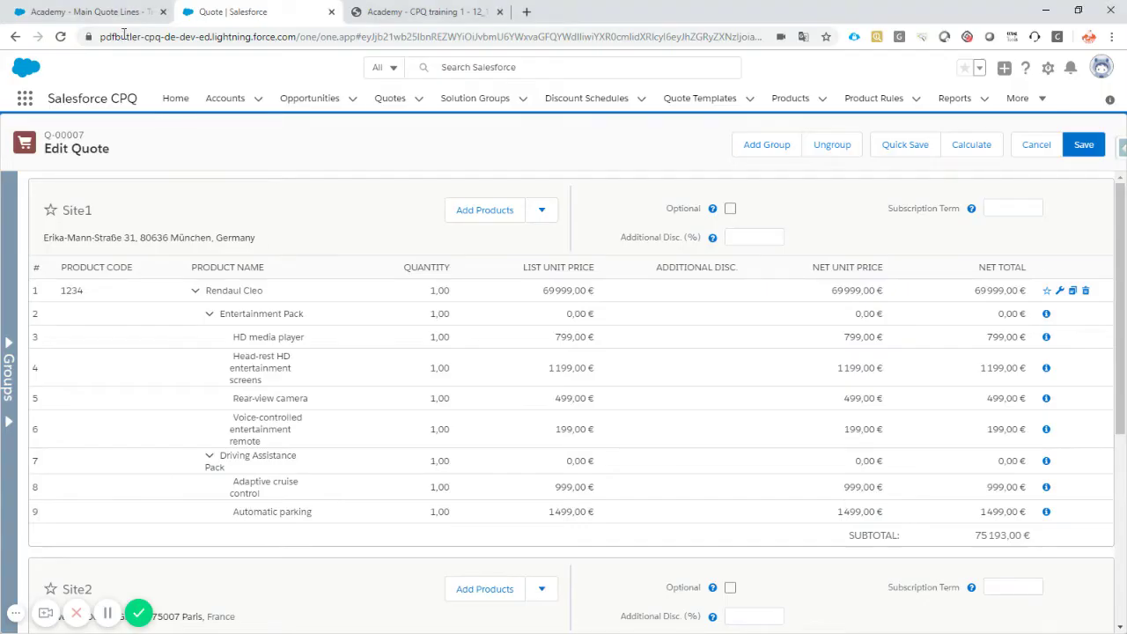
click(98, 14)
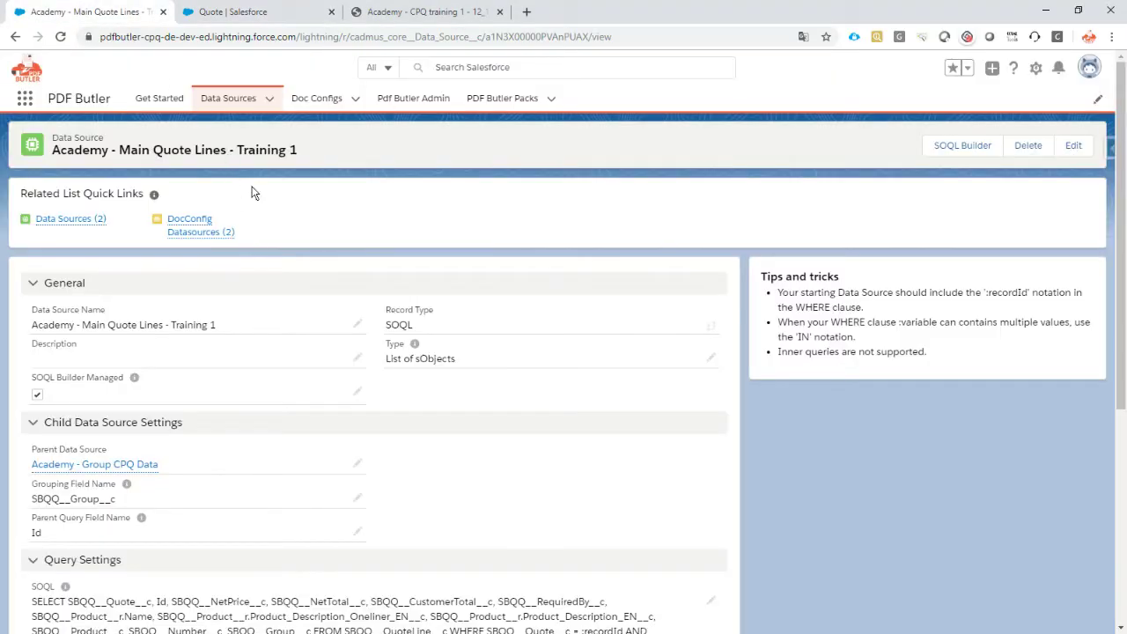
click(270, 99)
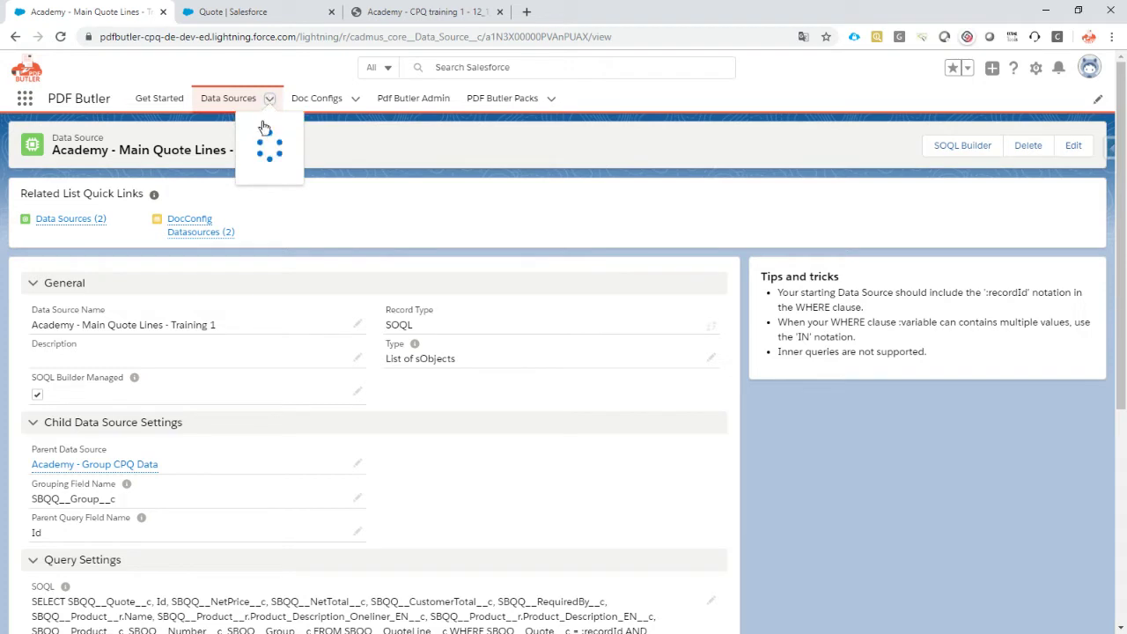
click(245, 128)
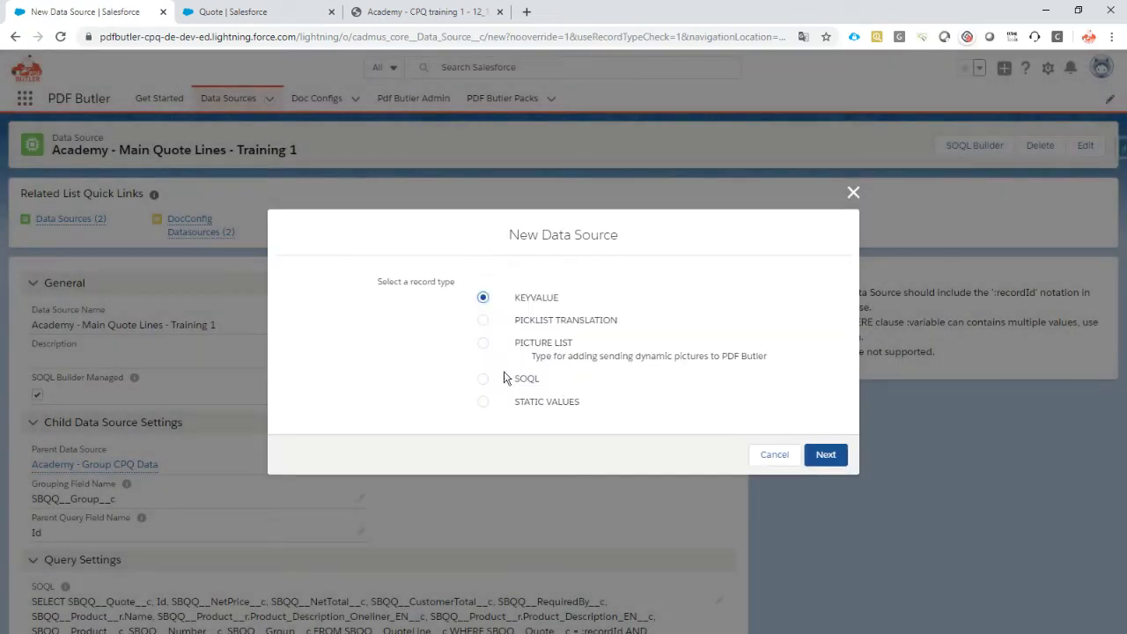
click(510, 380)
click(828, 454)
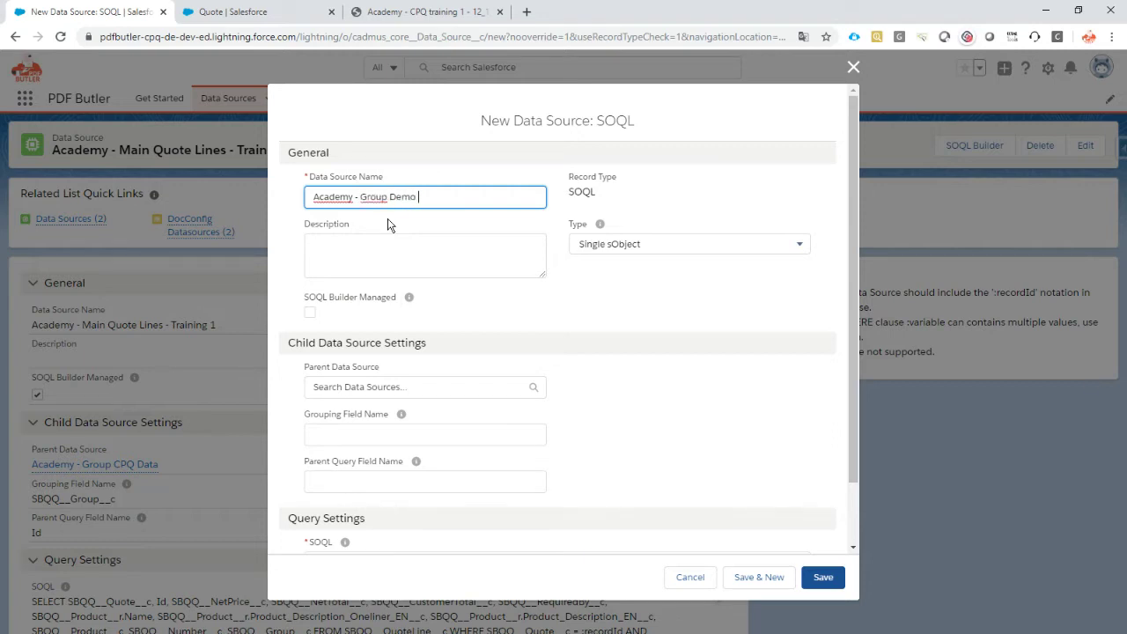
click(594, 252)
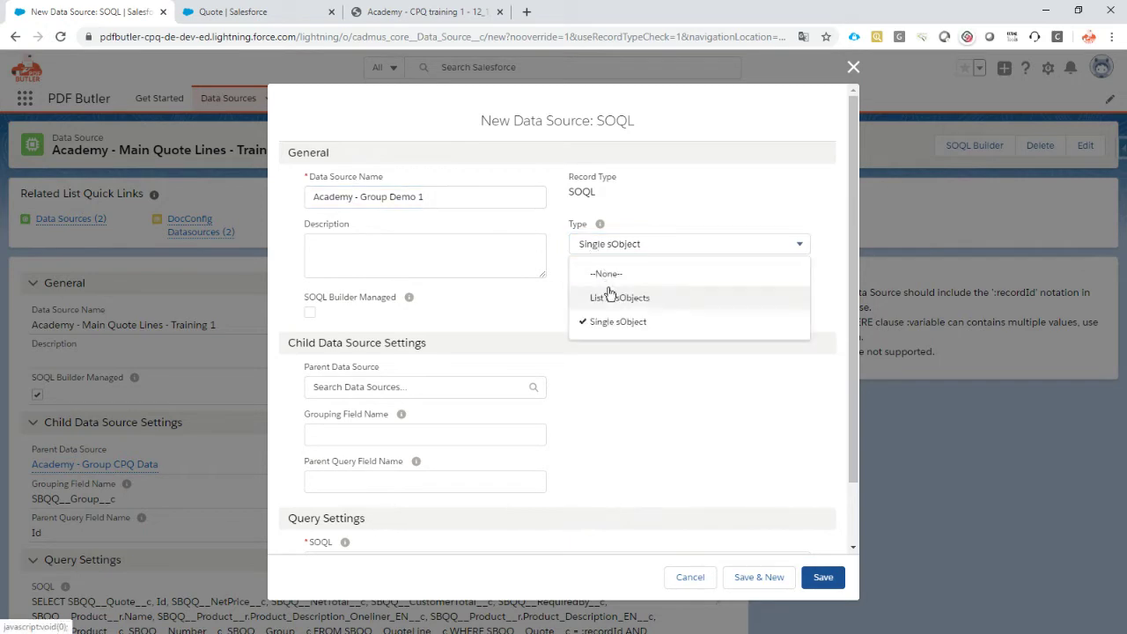
click(612, 299)
click(827, 574)
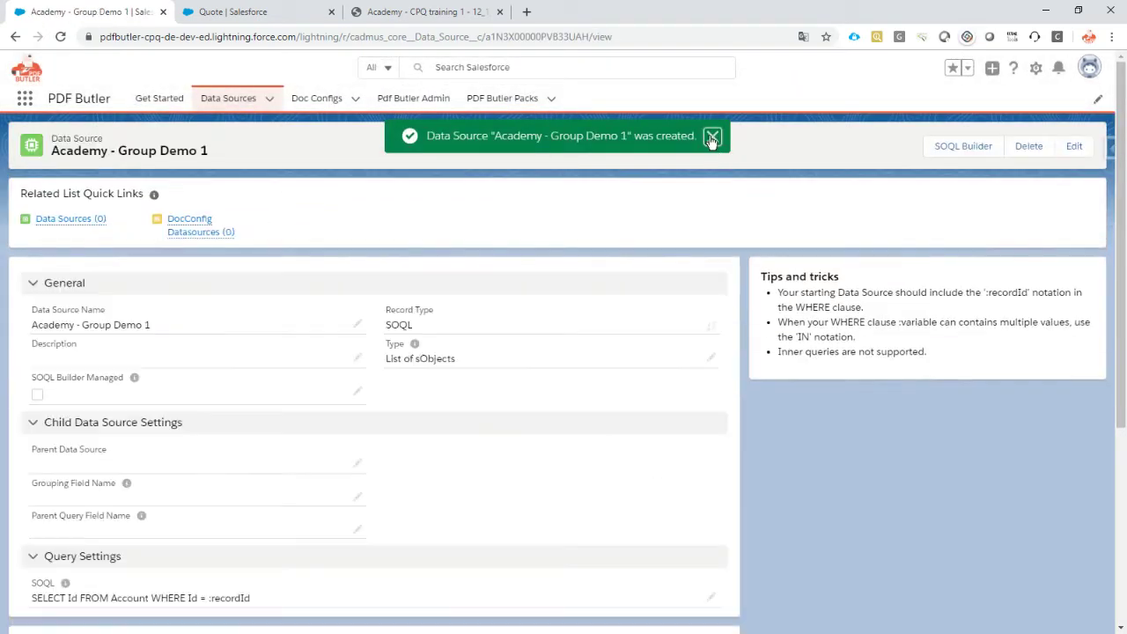
Open the SOQL Builder for the new data source and choose Quote Line Group as its sObject
click(947, 146)
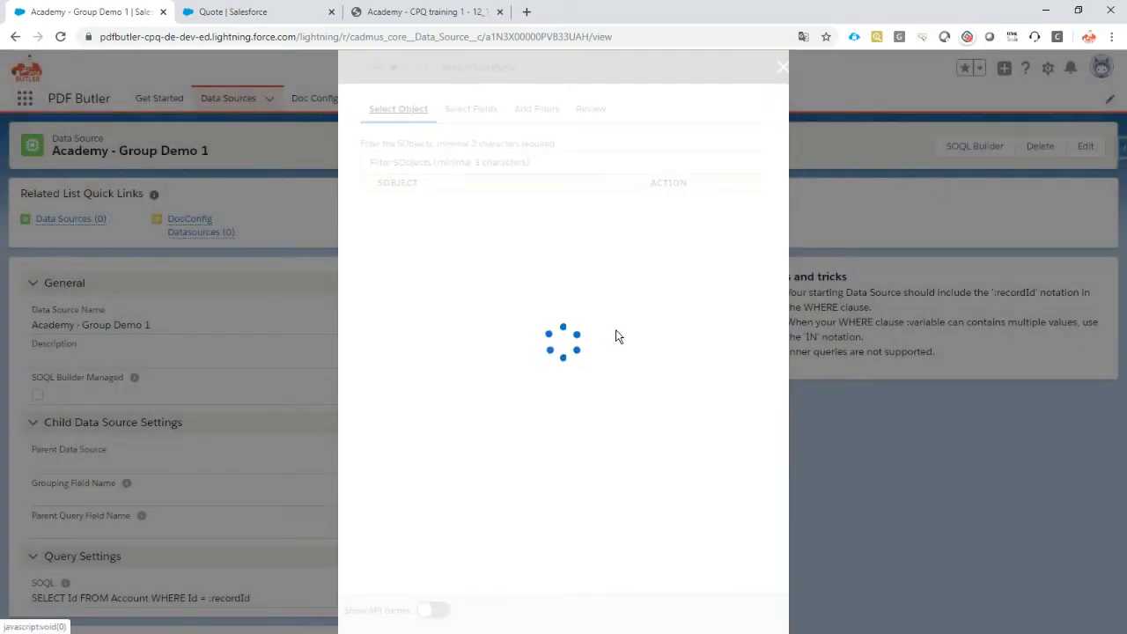
click(456, 157)
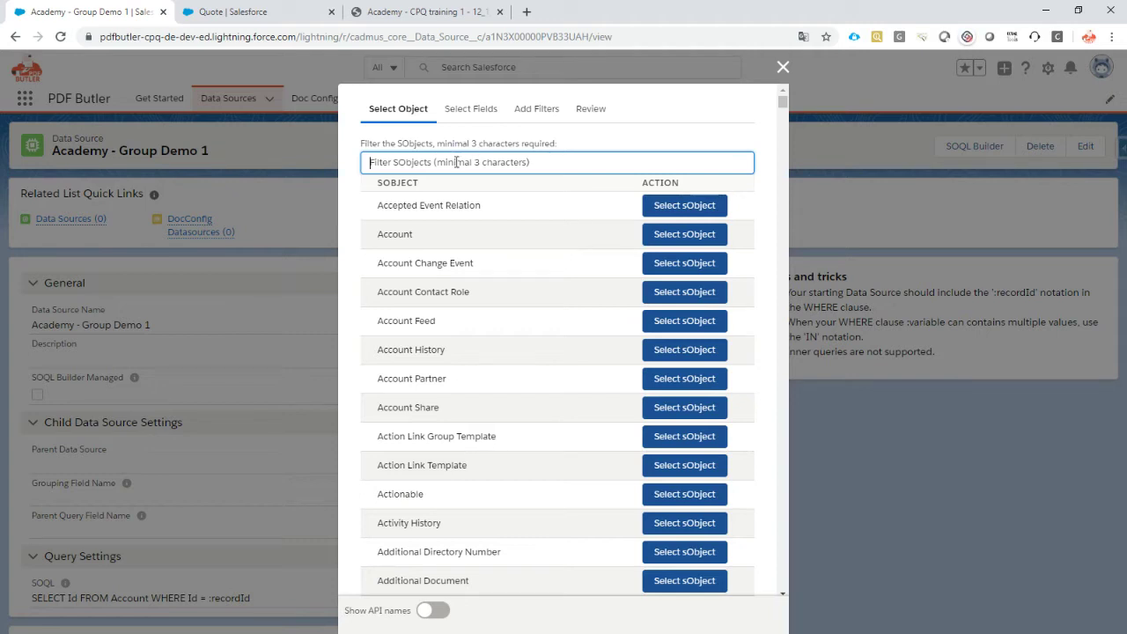
text(group)
scroll(494, 302, down, 1)
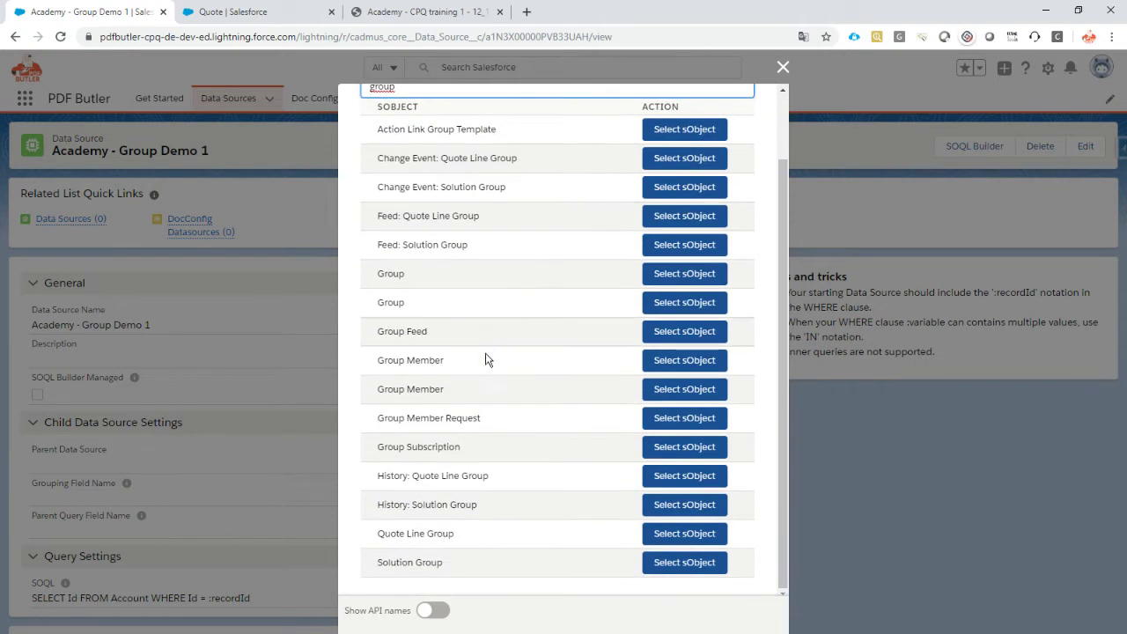
drag(390, 534, 453, 534)
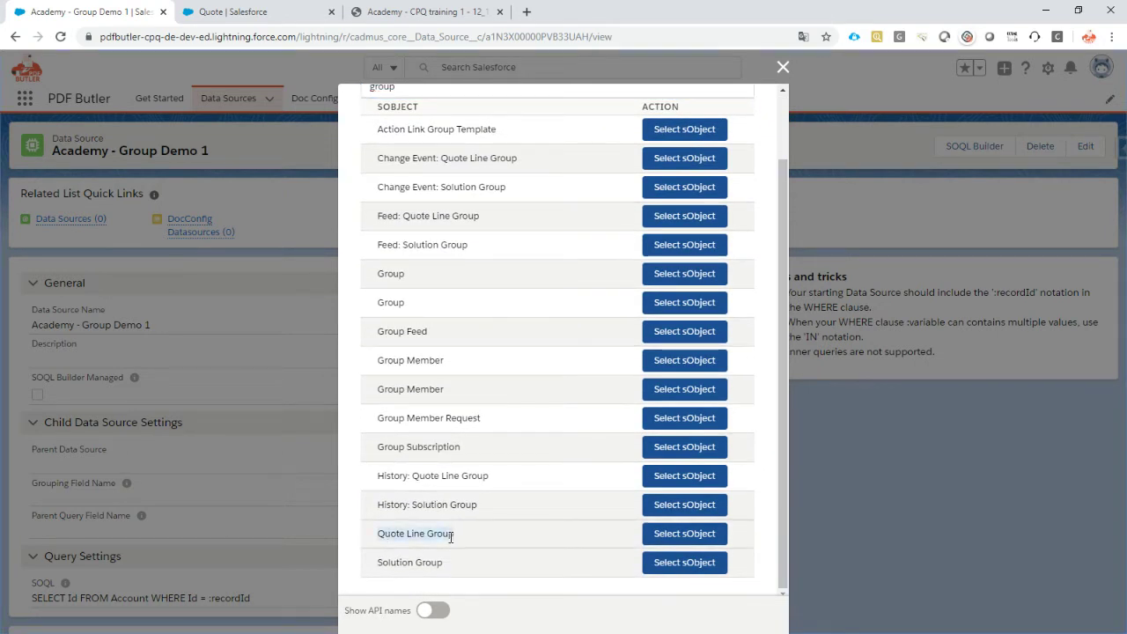
click(686, 537)
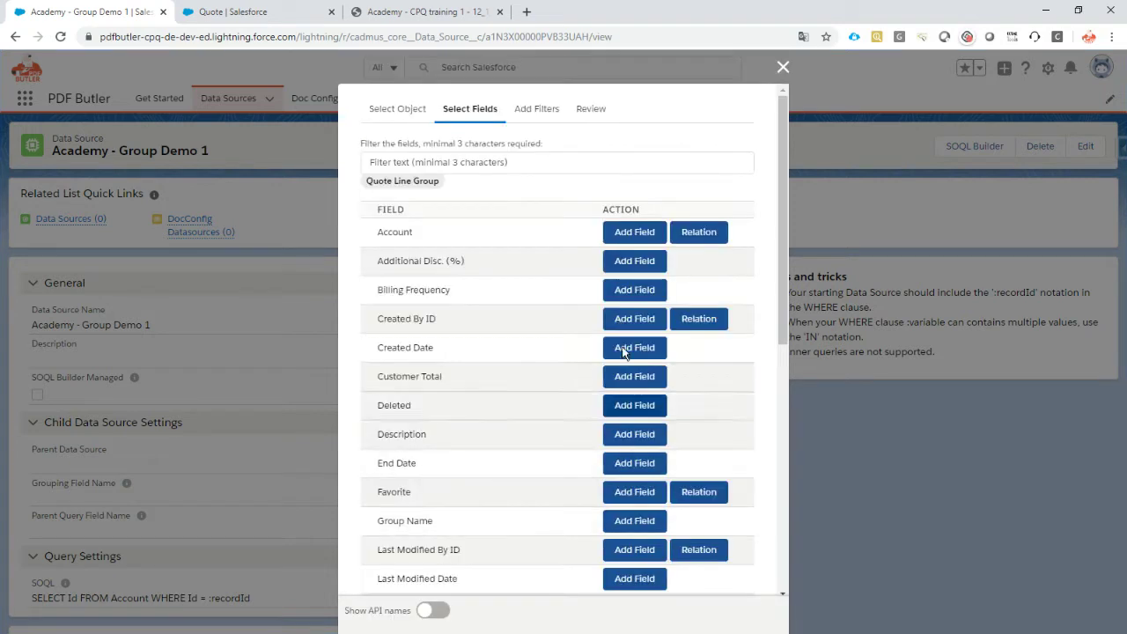
Add the Quote and Group Name fields to the Quote Line Group query
click(445, 157)
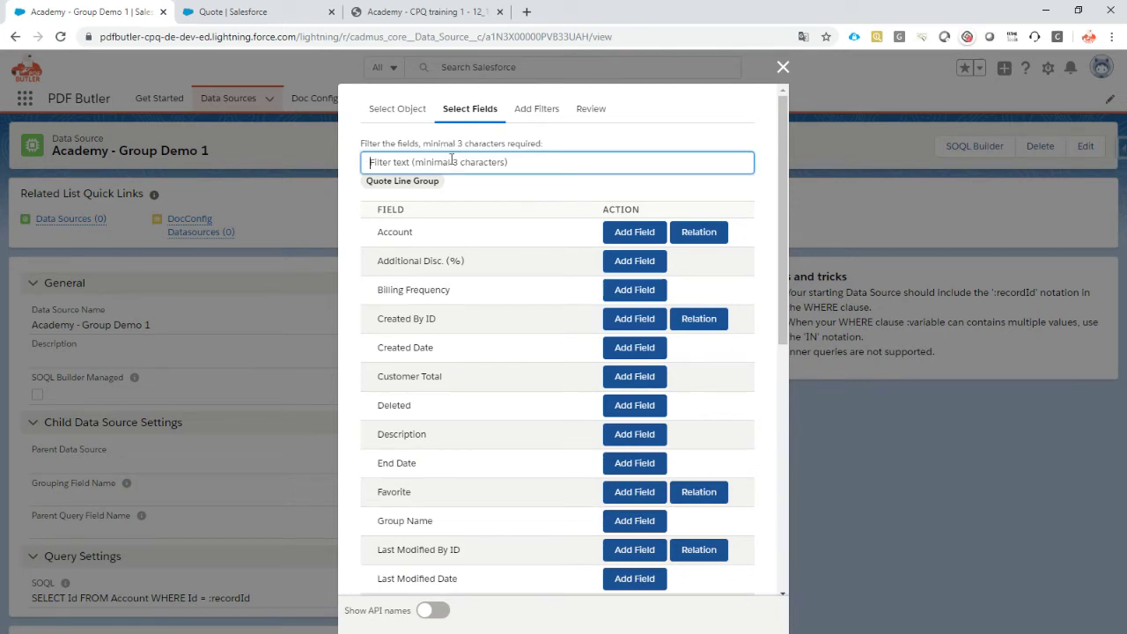
text(quot)
click(640, 231)
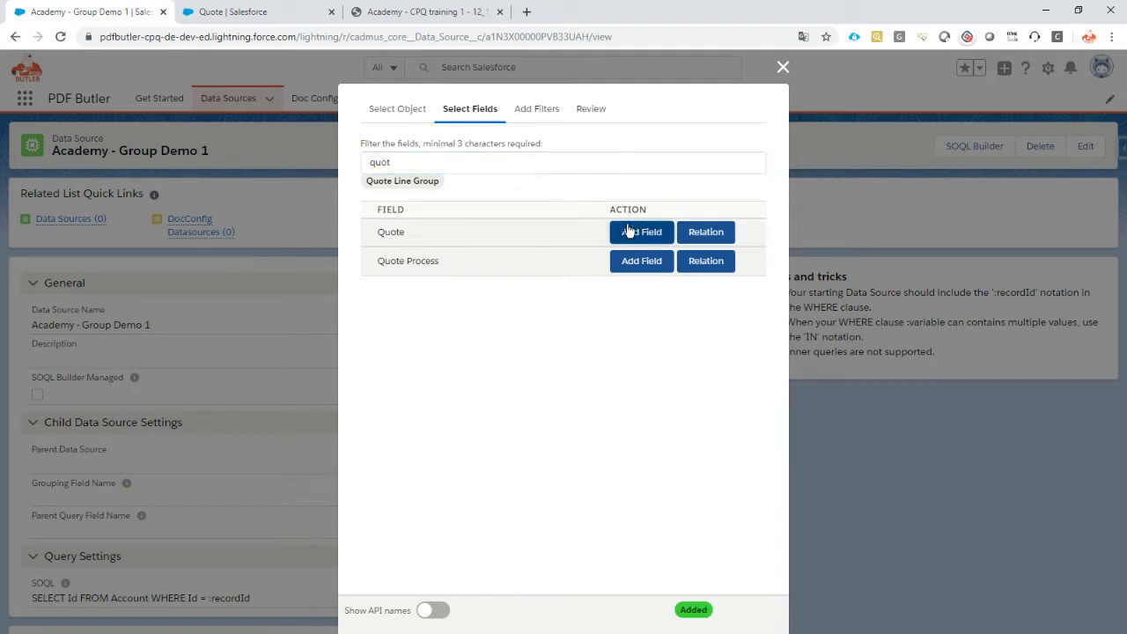
click(448, 162)
double_click(447, 162)
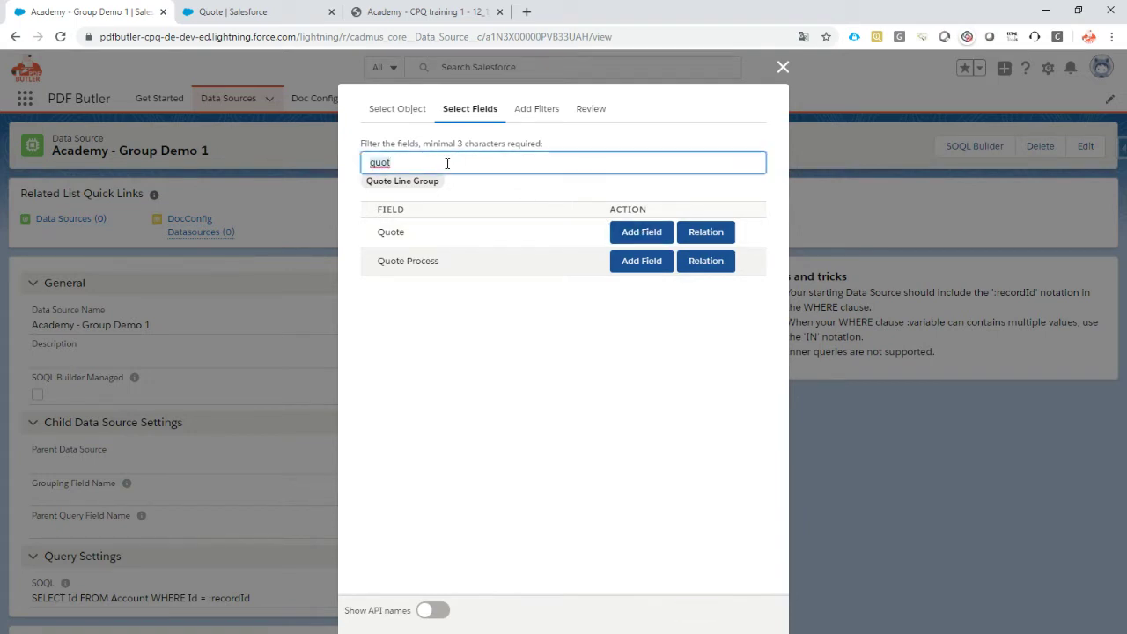
text(name)
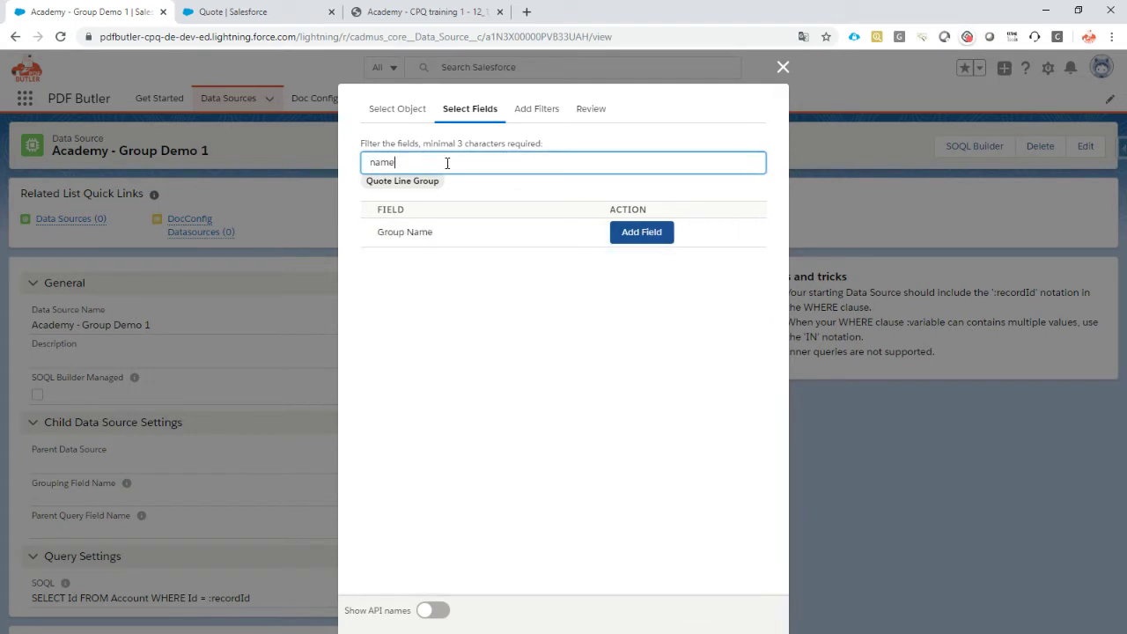
click(641, 232)
Add the Description and Record ID fields to the Quote Line Group query
double_click(511, 163)
text(d)
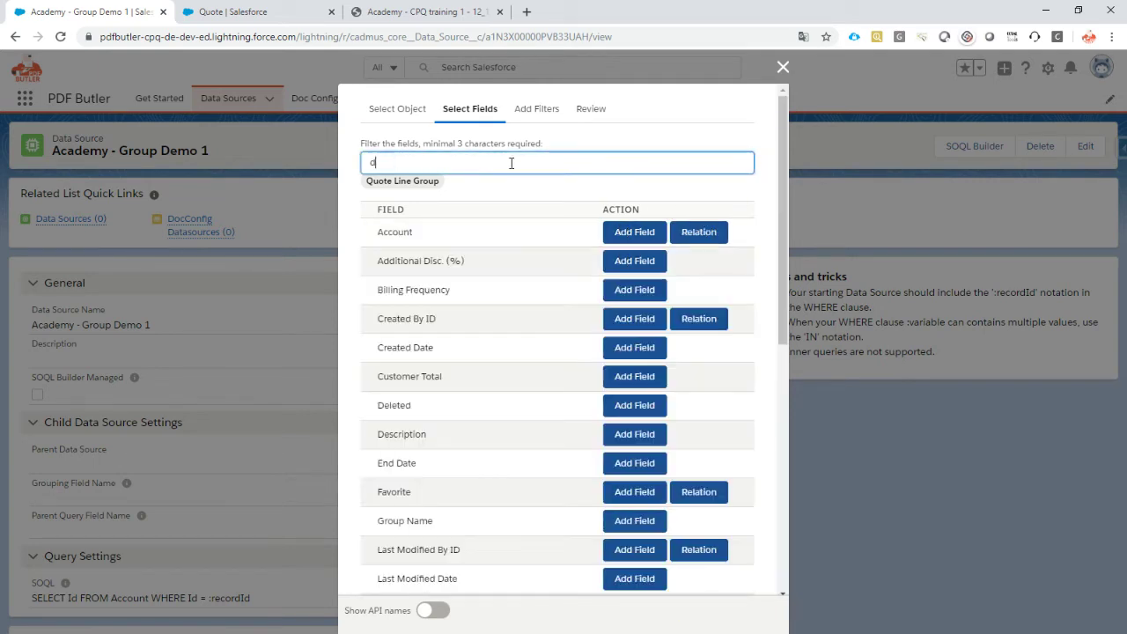
text(escr)
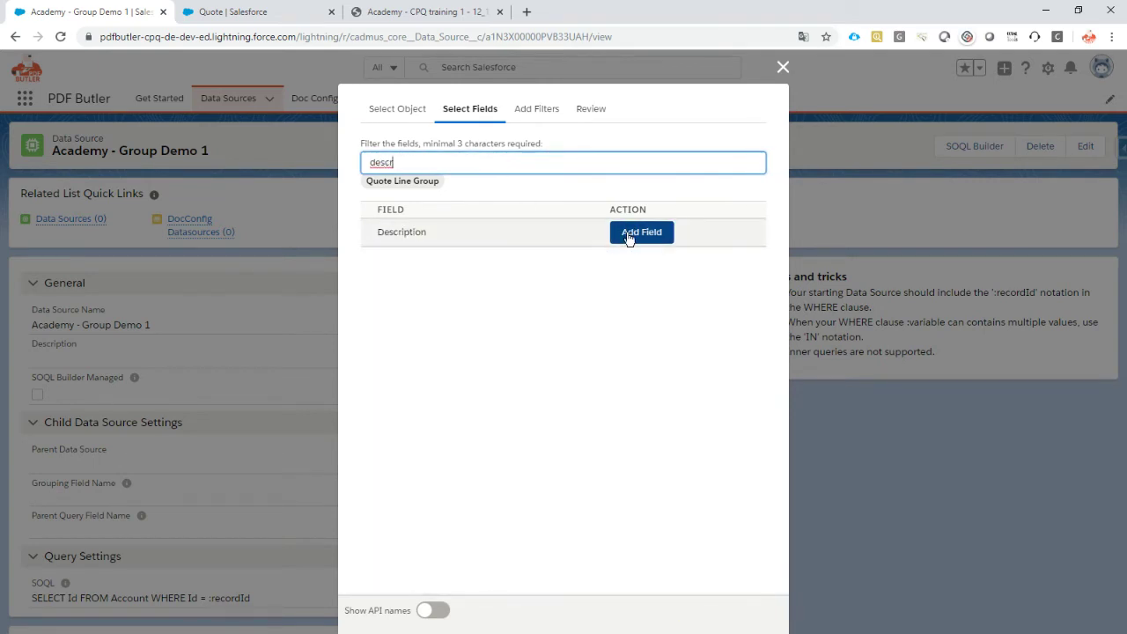
click(630, 234)
double_click(423, 155)
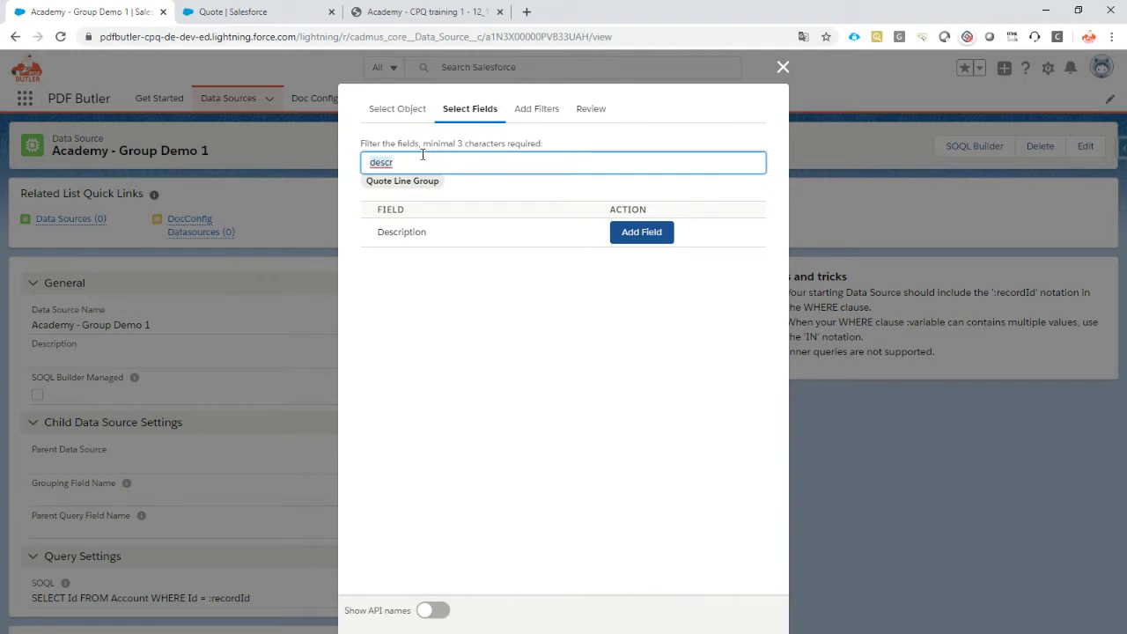
text(reco)
click(663, 233)
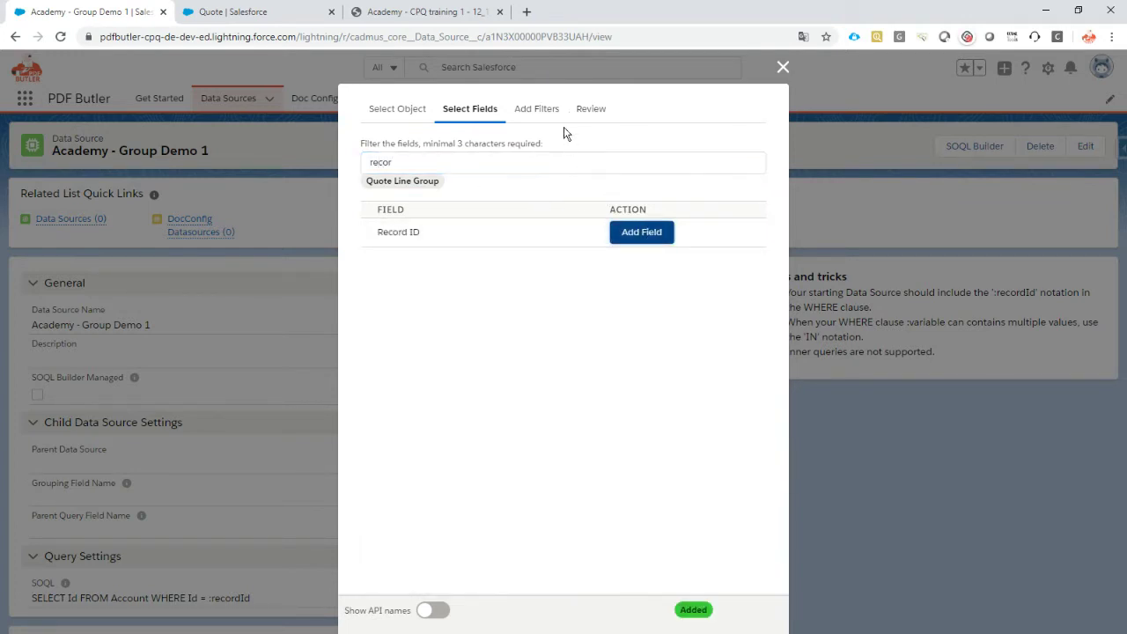
Add a Where clause matching Quote = recordId and save the reviewed query to the data source
click(539, 111)
click(435, 205)
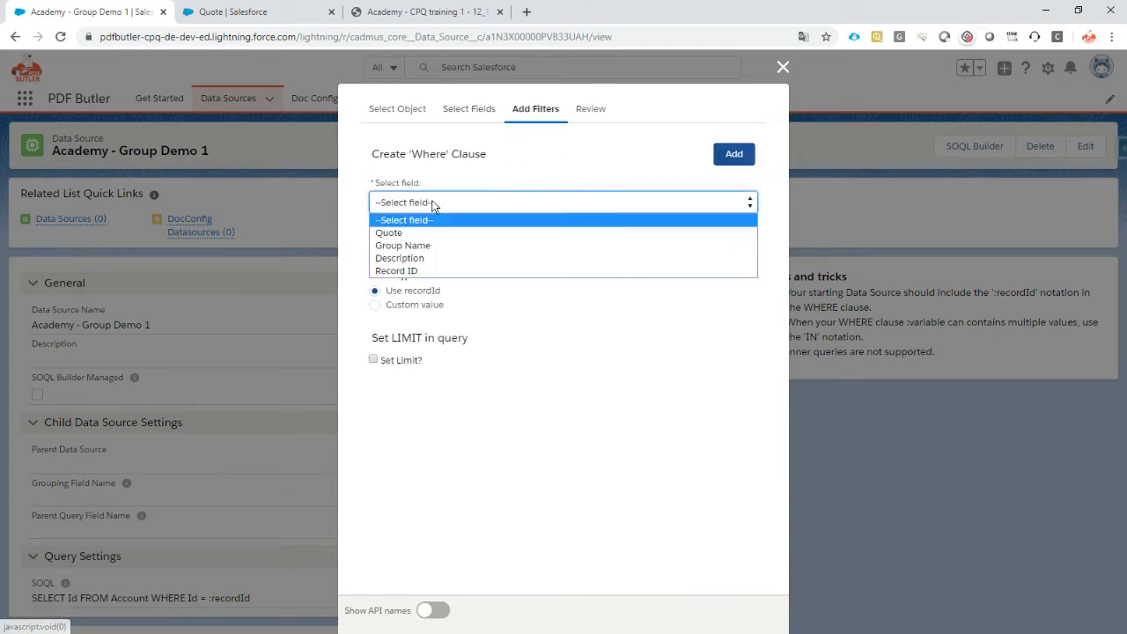
click(434, 234)
click(434, 243)
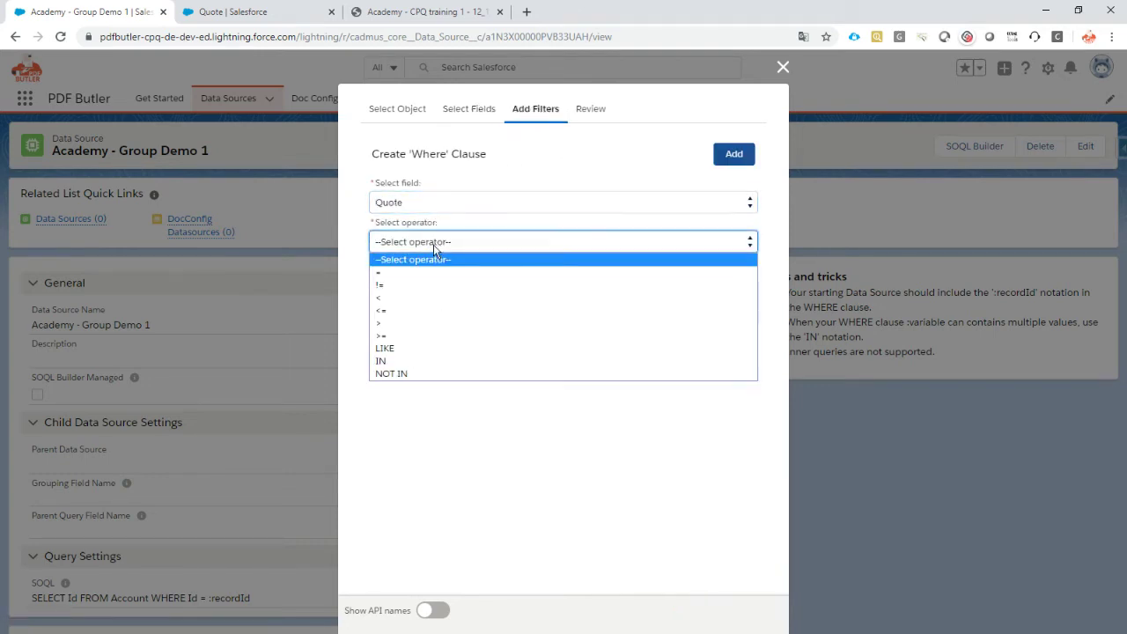
click(438, 274)
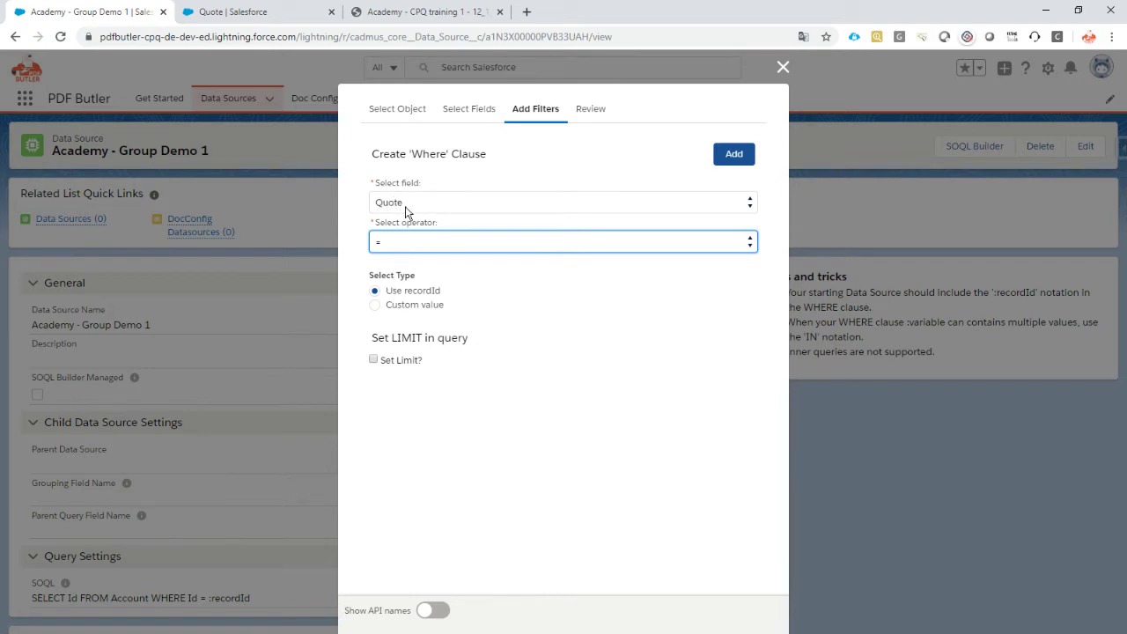
click(734, 155)
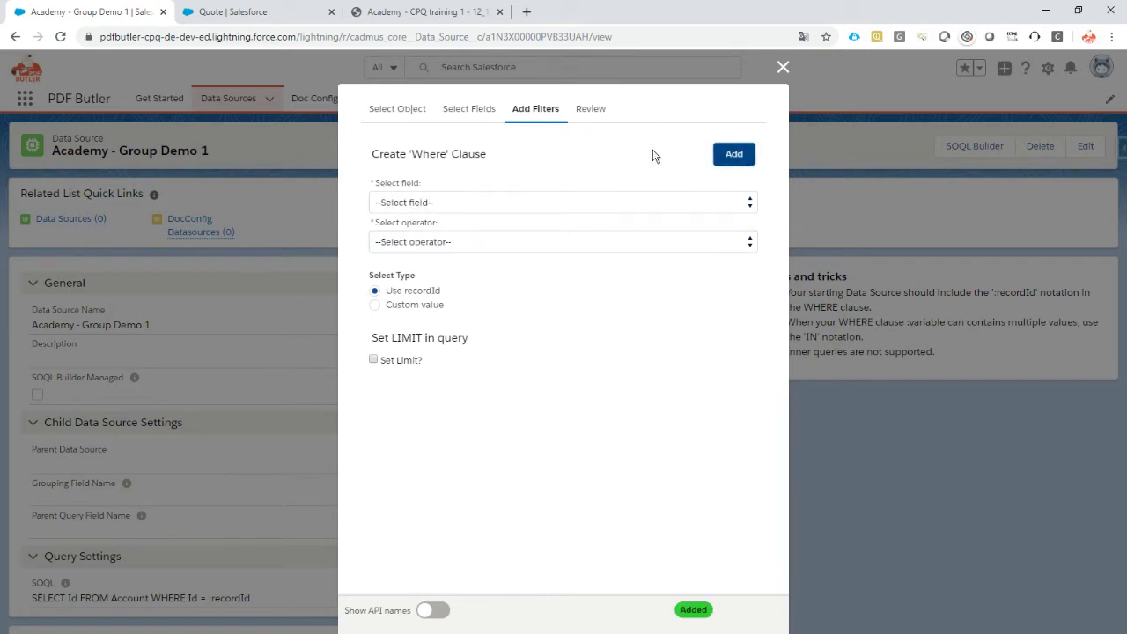
click(592, 112)
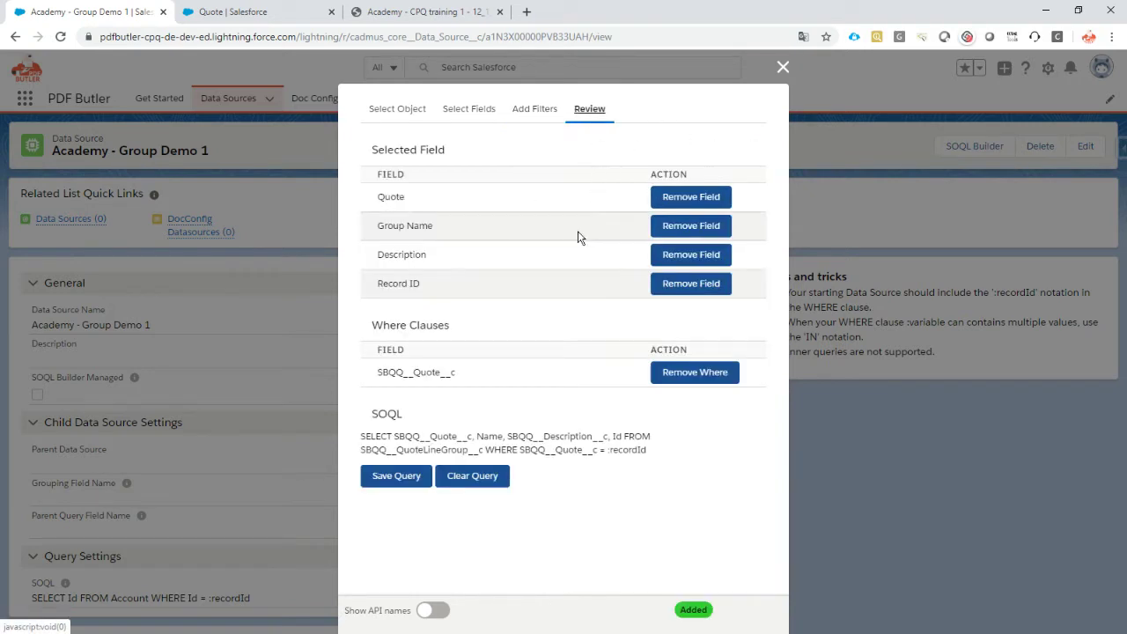
click(398, 478)
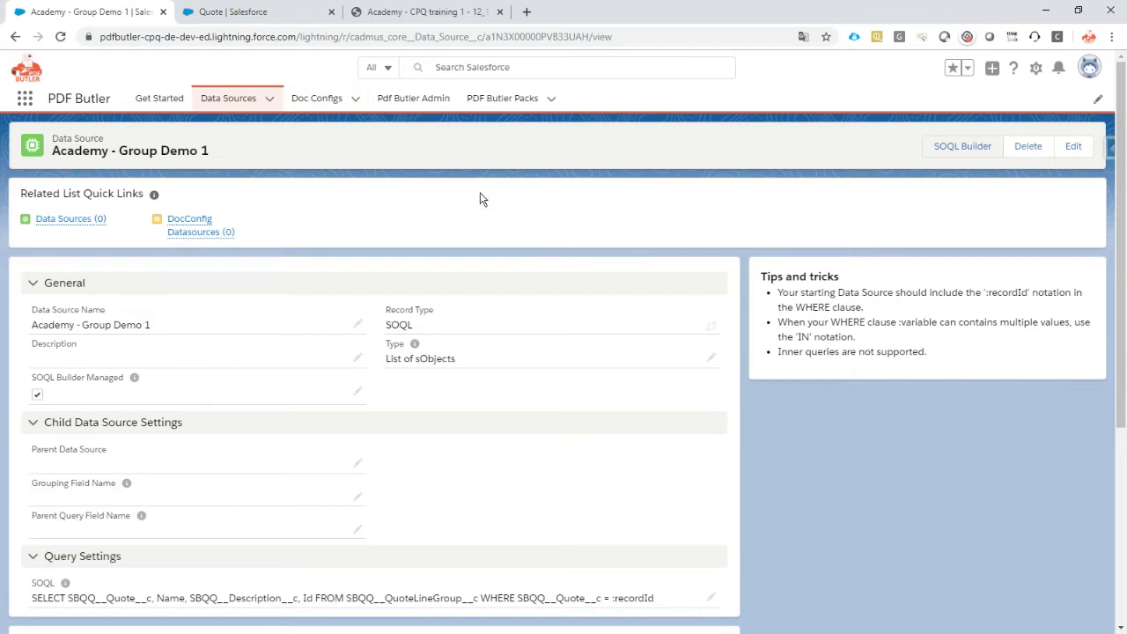
Start a new doc config with the Main Word Document record type
click(355, 99)
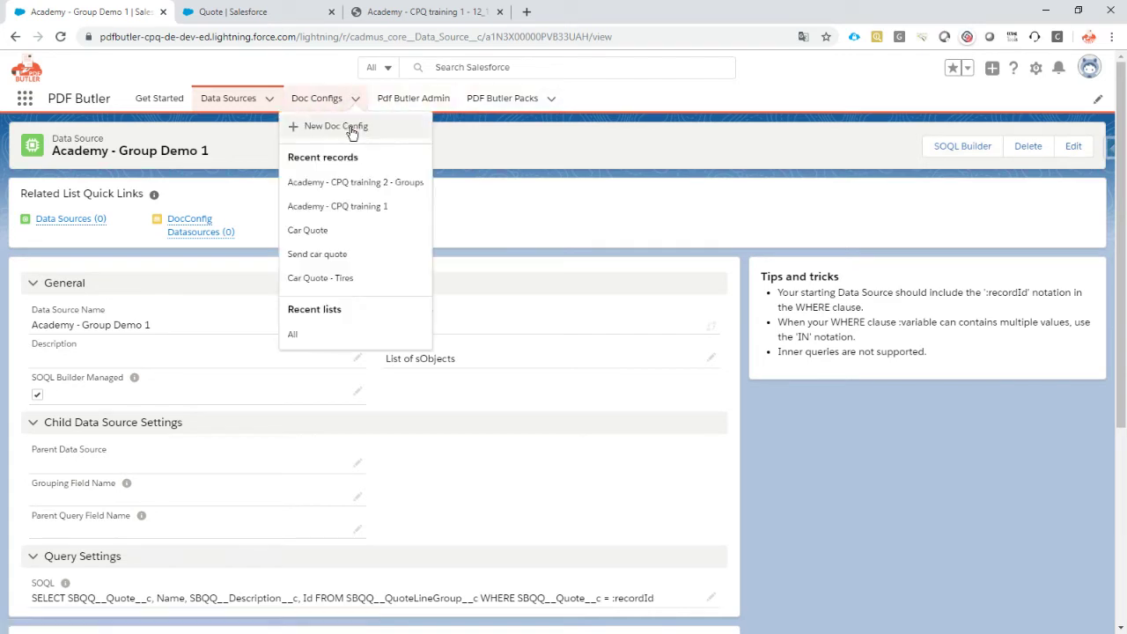
click(351, 127)
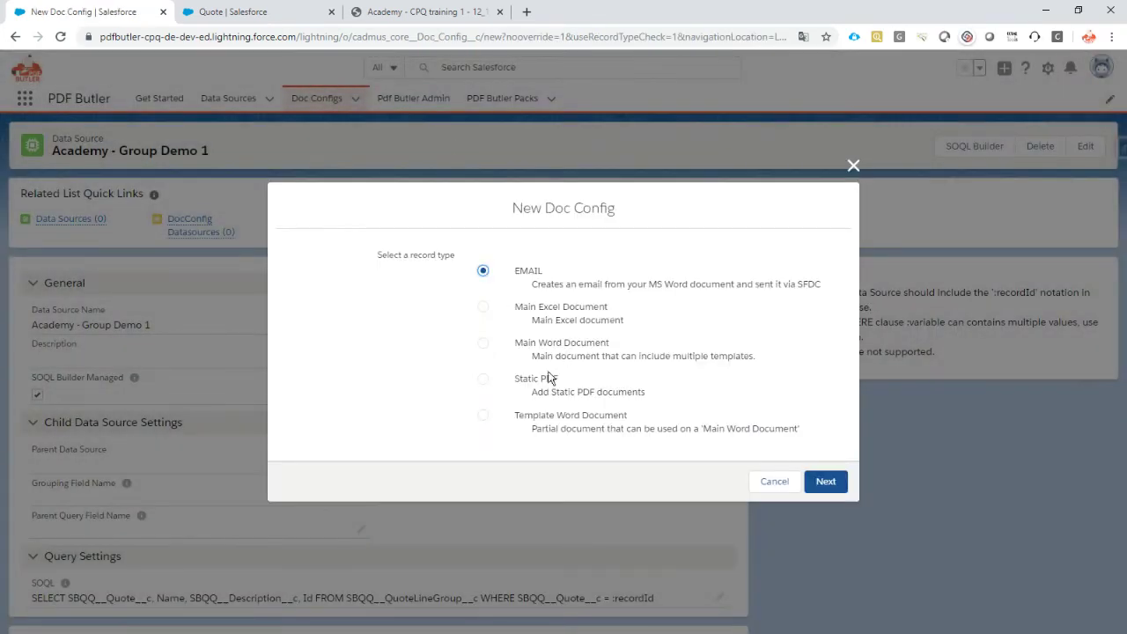
click(534, 350)
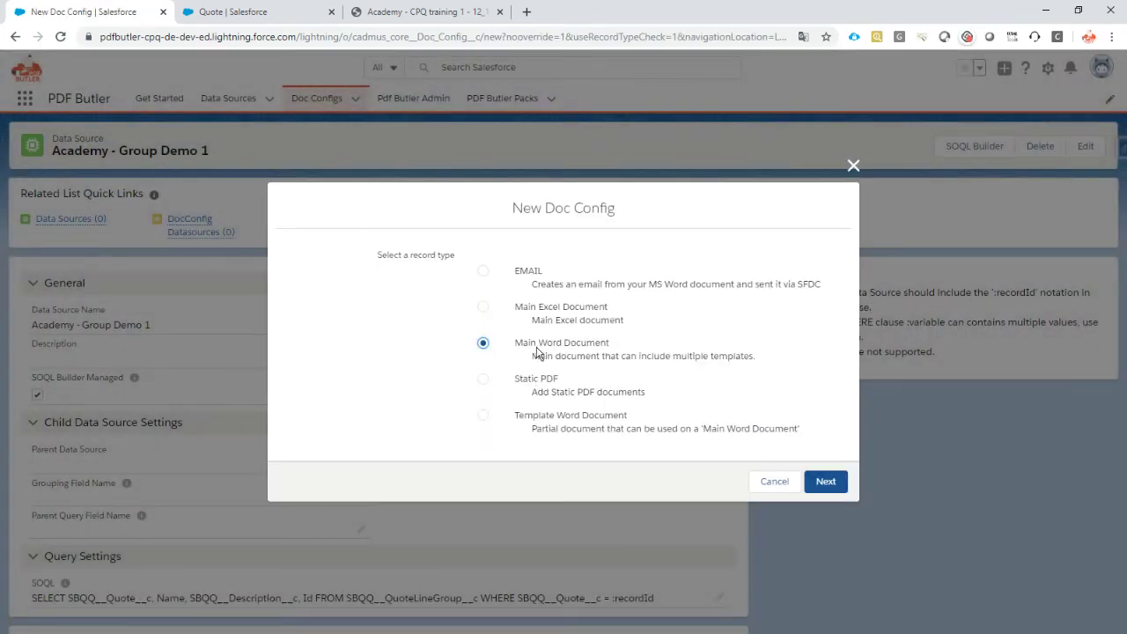
click(826, 482)
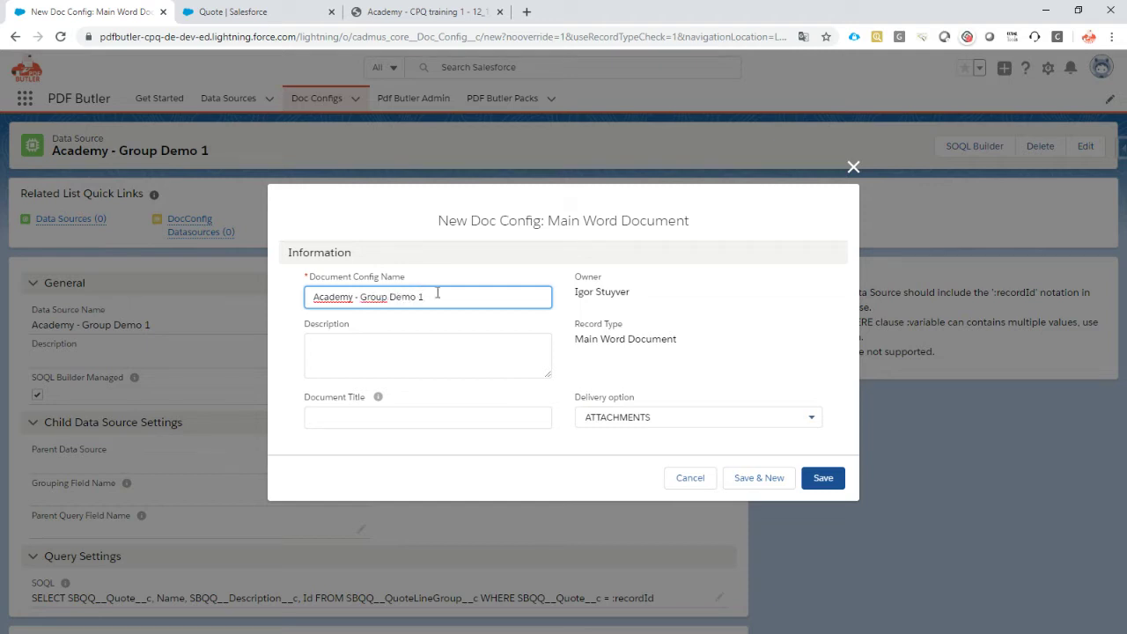
Use Academy - Group Demo 1 as the doc config's name and document title, set delivery to BASE64 and save it
click(654, 417)
click(624, 443)
click(474, 422)
click(453, 296)
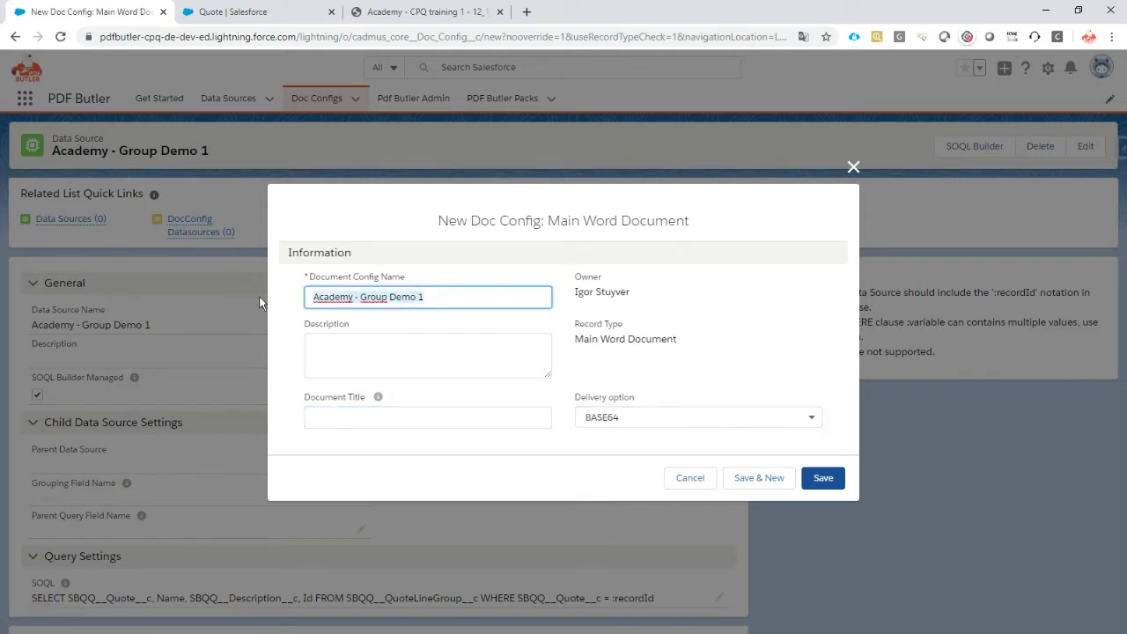
click(359, 415)
text(Academy - Group Demo 1)
click(825, 482)
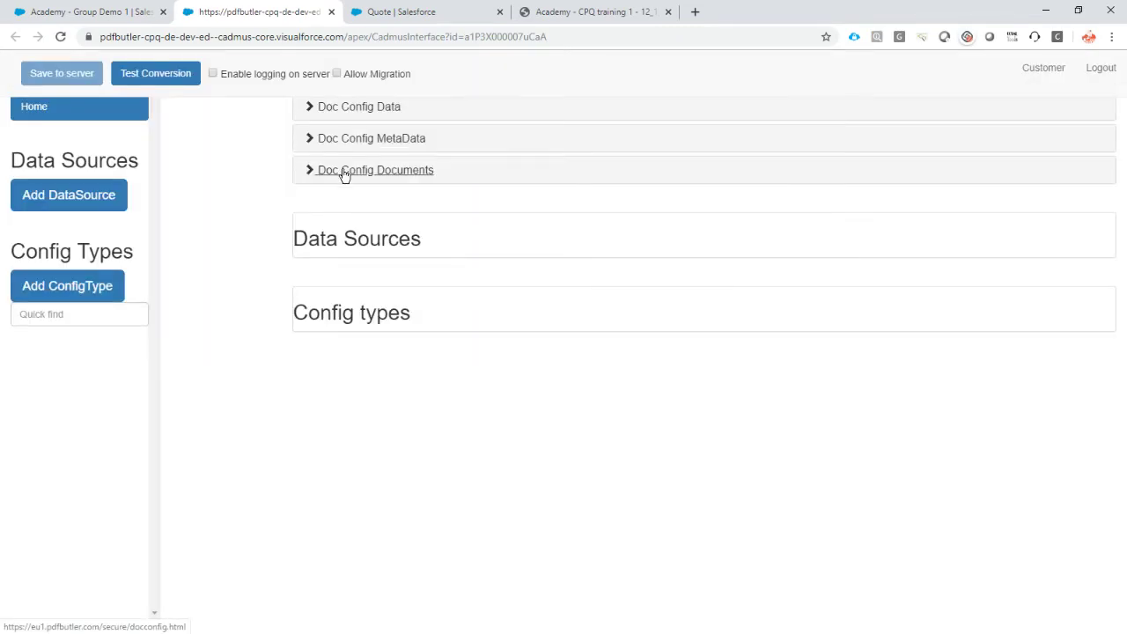
Choose DEMO_CPQ_Lines.docx as the doc config's default document and enter EN as its default alternative name
click(343, 172)
click(353, 248)
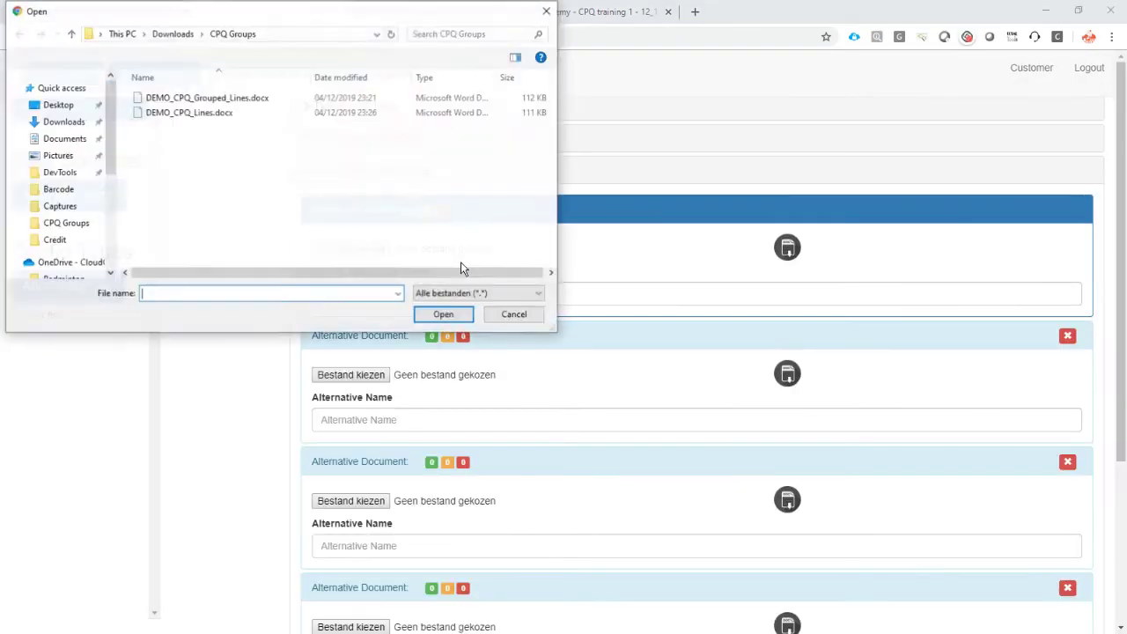
click(207, 98)
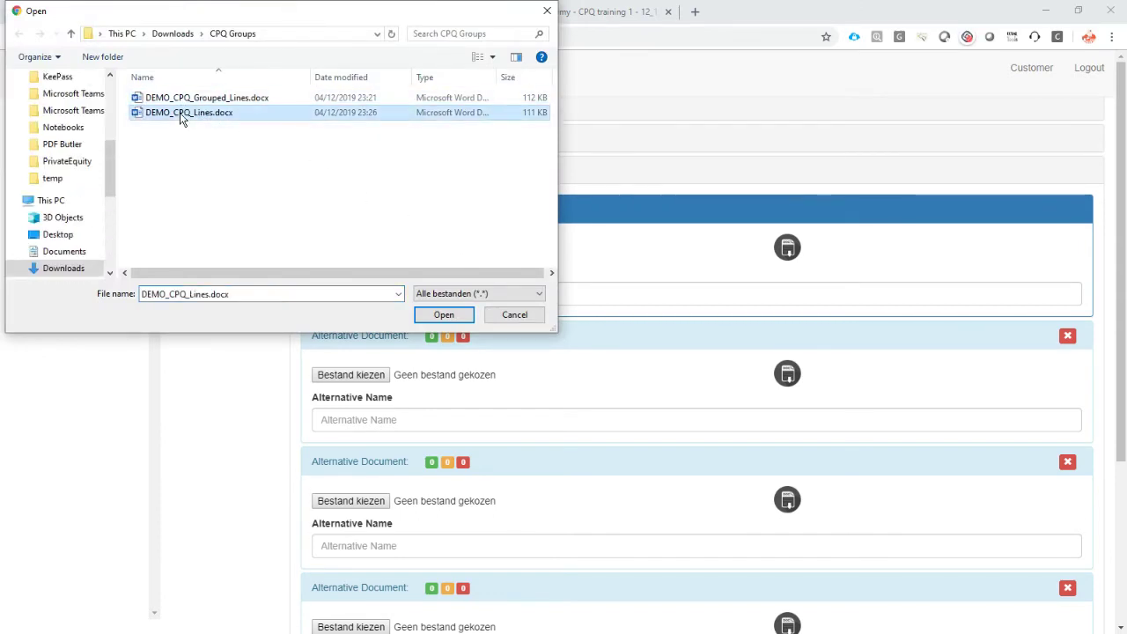
double_click(180, 113)
click(371, 293)
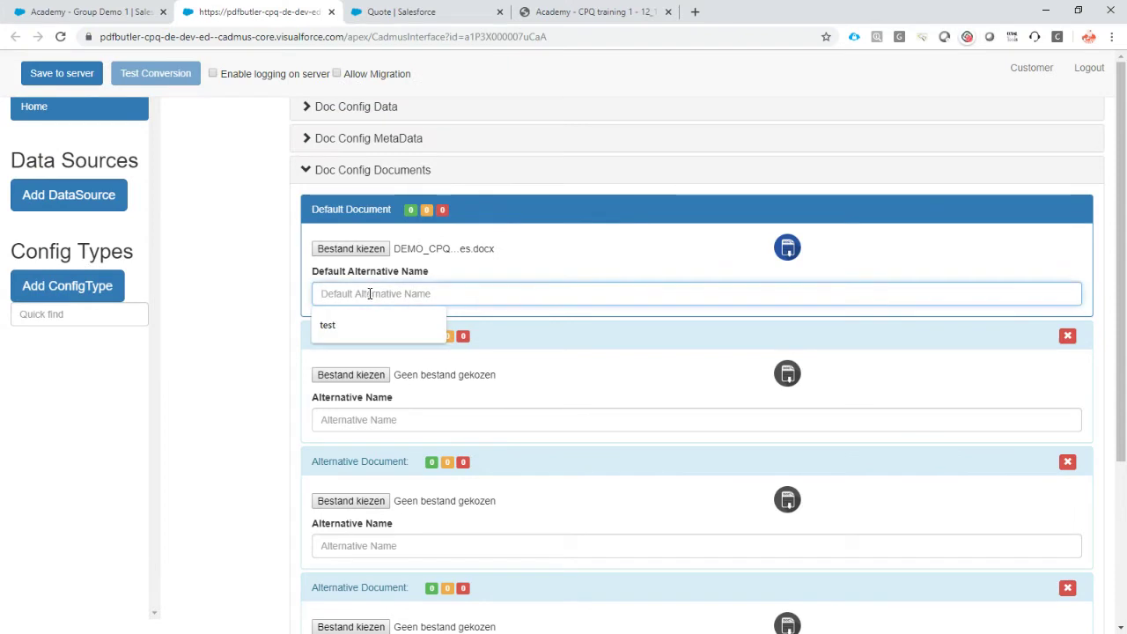
text(v)
key(BackSpace)
text(EN)
Add the Academy - Group Demo 1 data source to the doc config and open a new config type
click(106, 195)
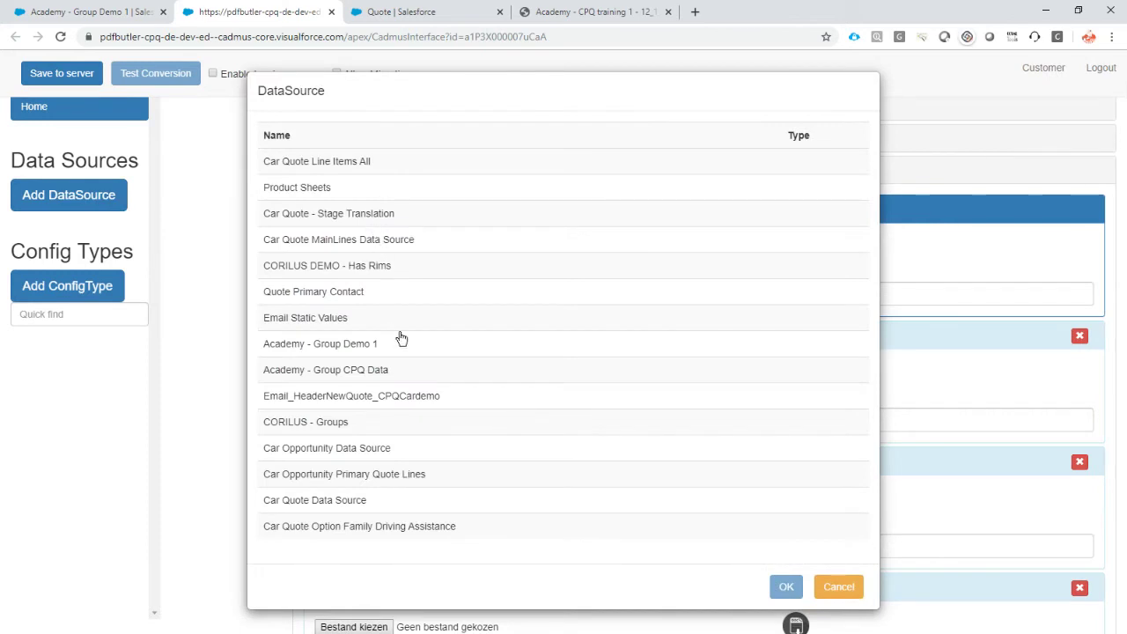
click(360, 350)
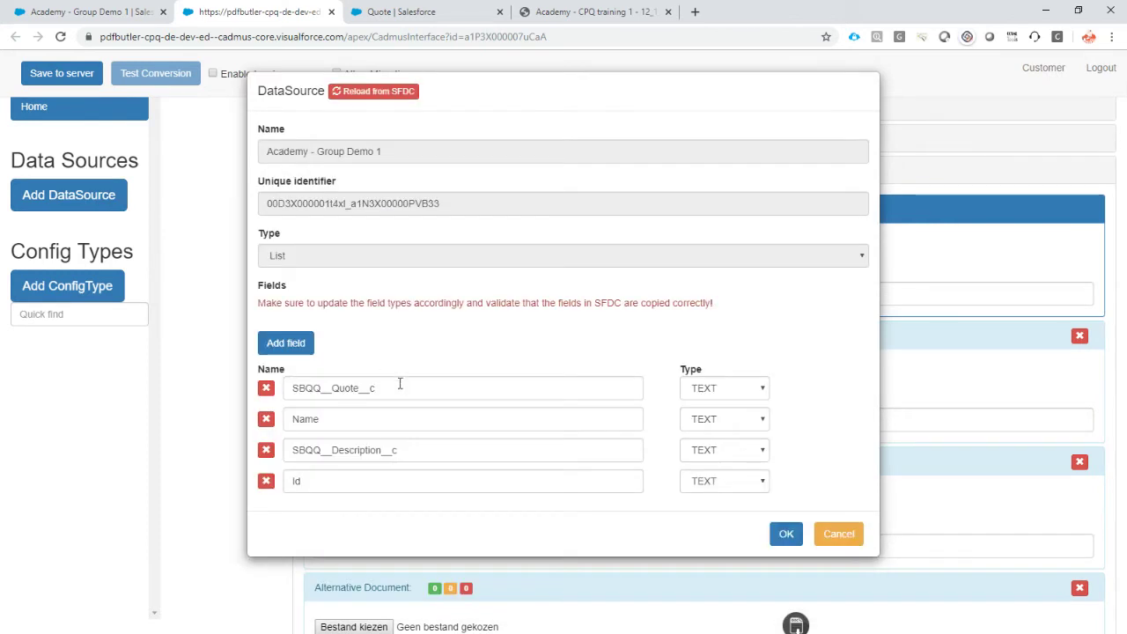
click(787, 534)
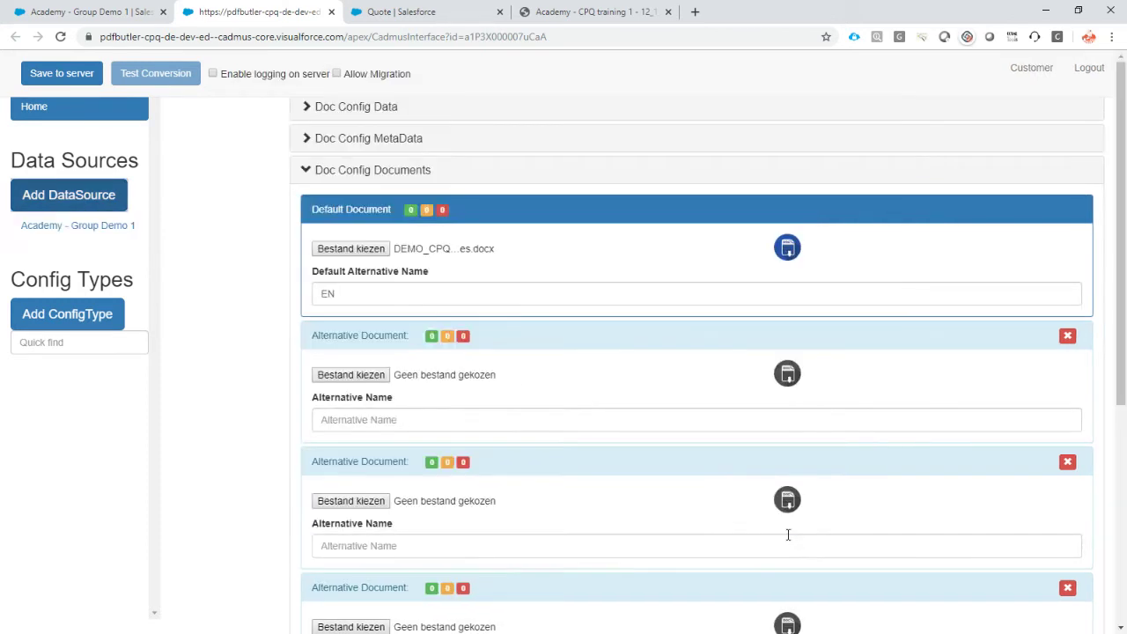
click(74, 316)
Switch to Word to examine the Group merge field and its enclosing table in the template, and return to the new config type
key(alt+Tab)
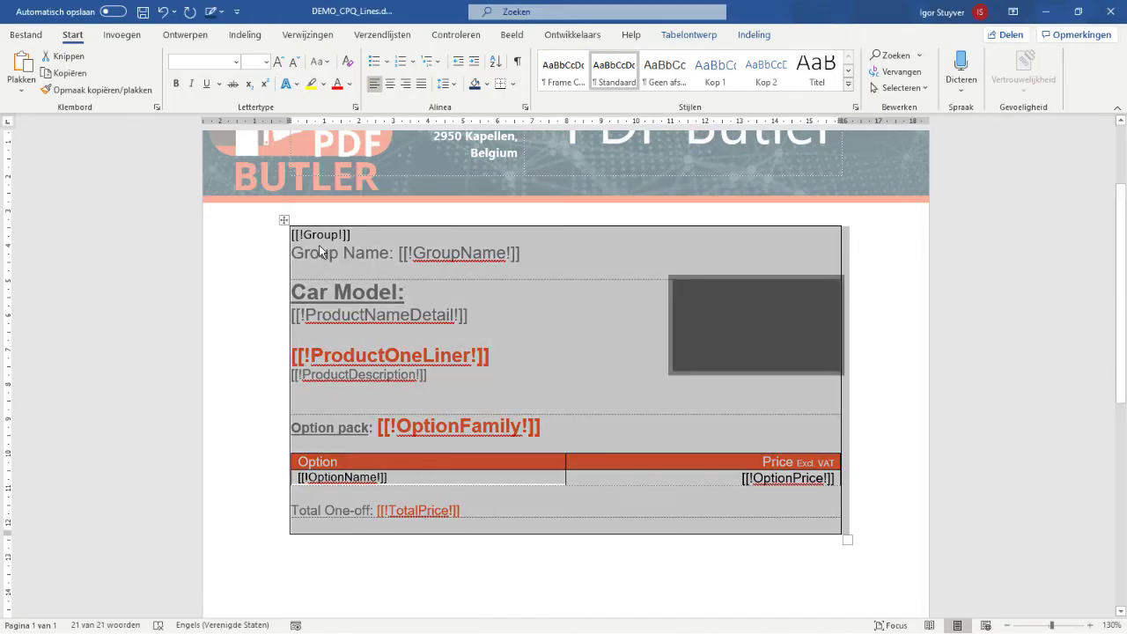
click(325, 239)
double_click(321, 234)
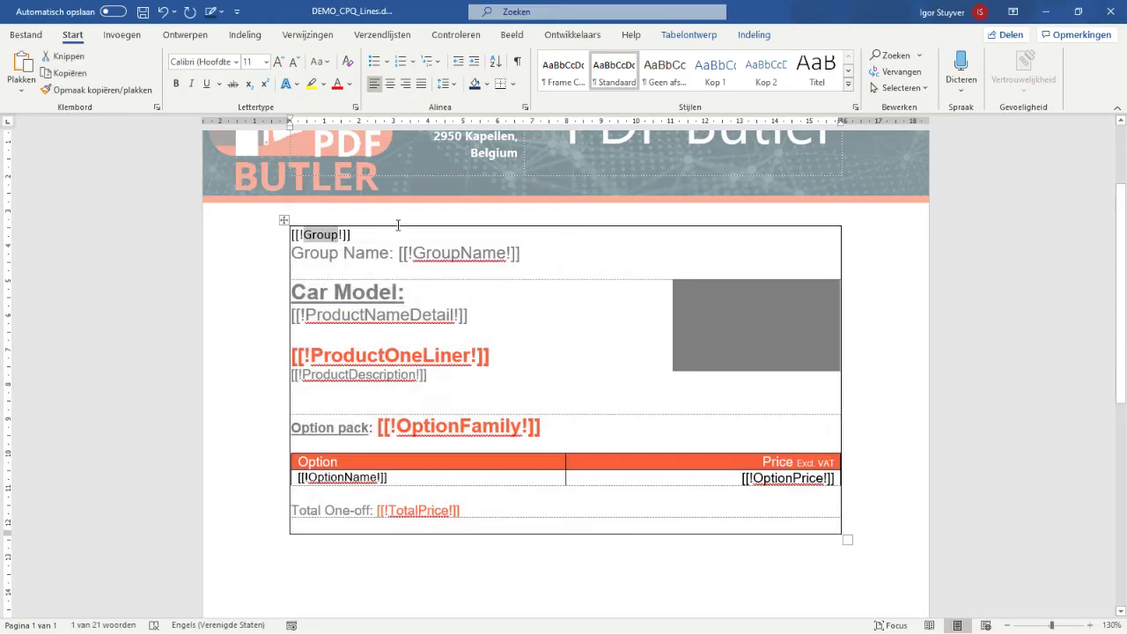
click(283, 220)
key(alt+Tab)
key(alt+Tab)
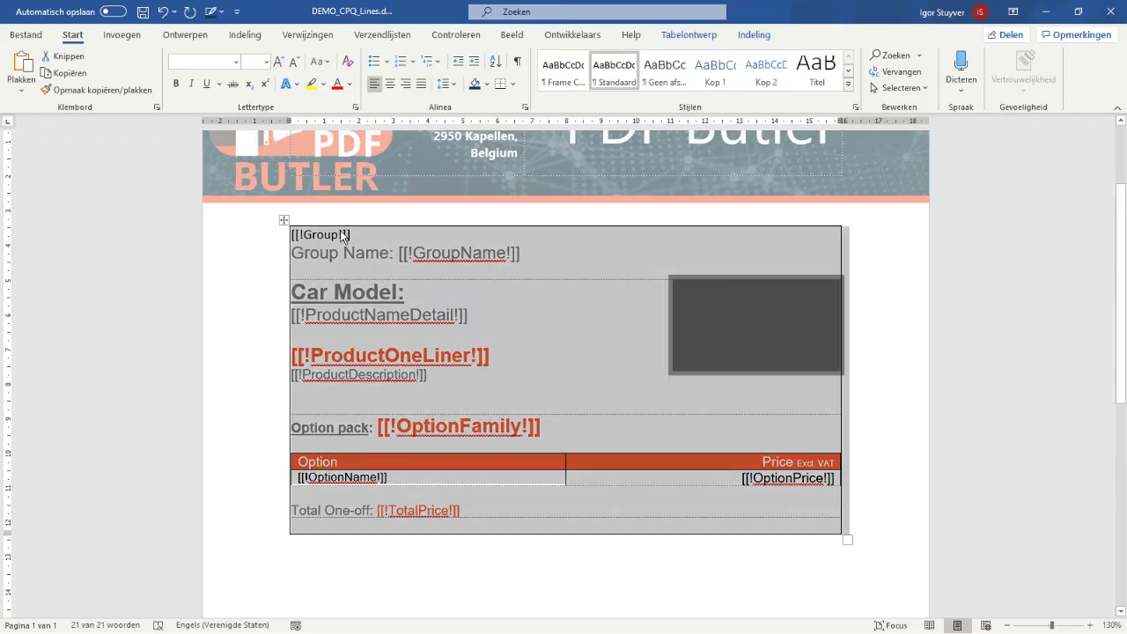
click(386, 302)
key(alt+Tab)
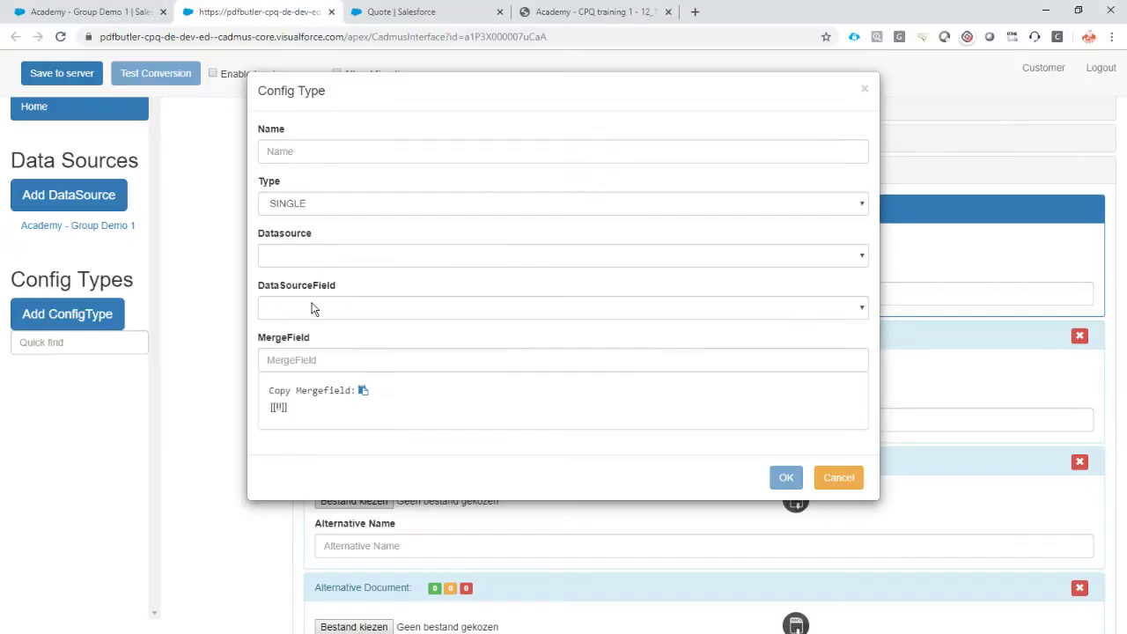
Name the config type Group, set its type to TABLE and use Academy - Group Demo 1 as its data source
click(313, 157)
text(Group)
click(317, 203)
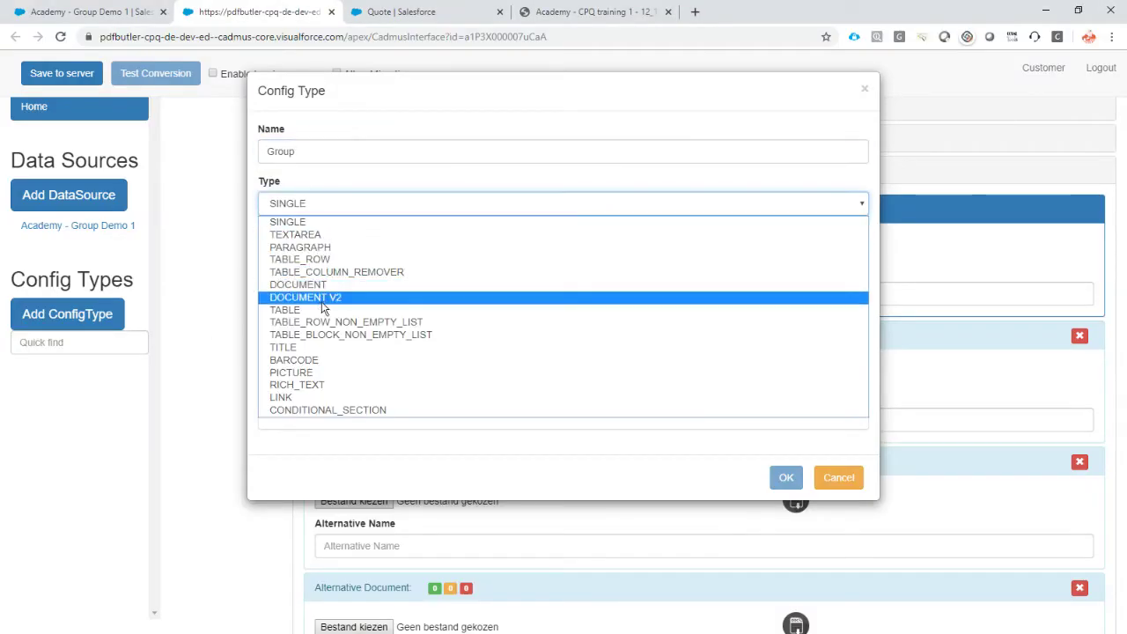
key(Escape)
key(Down)
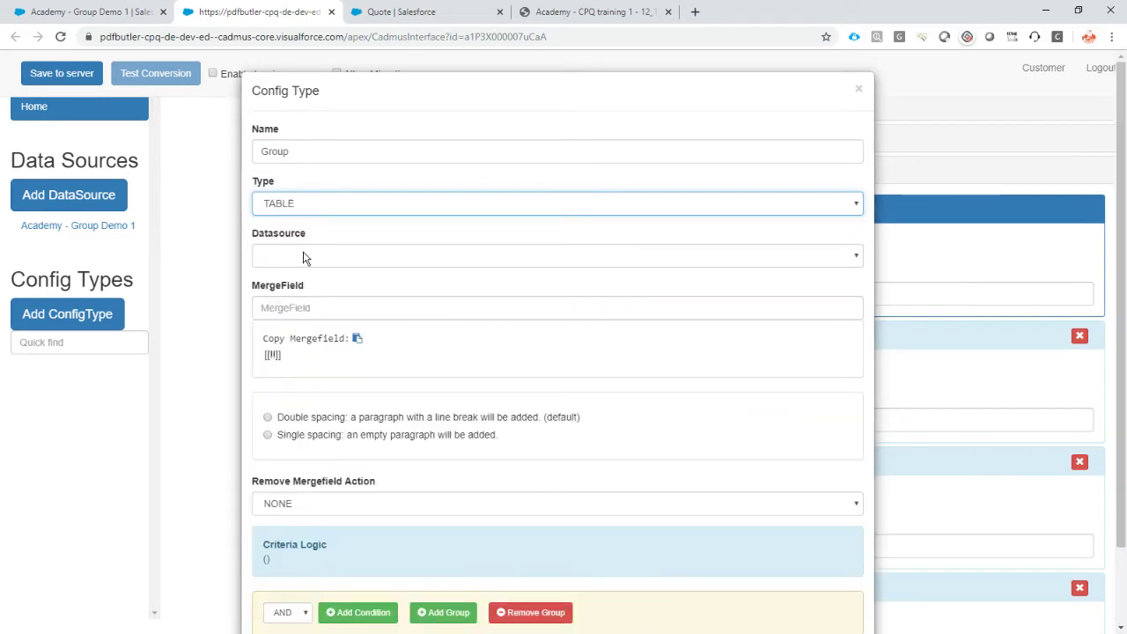
click(305, 256)
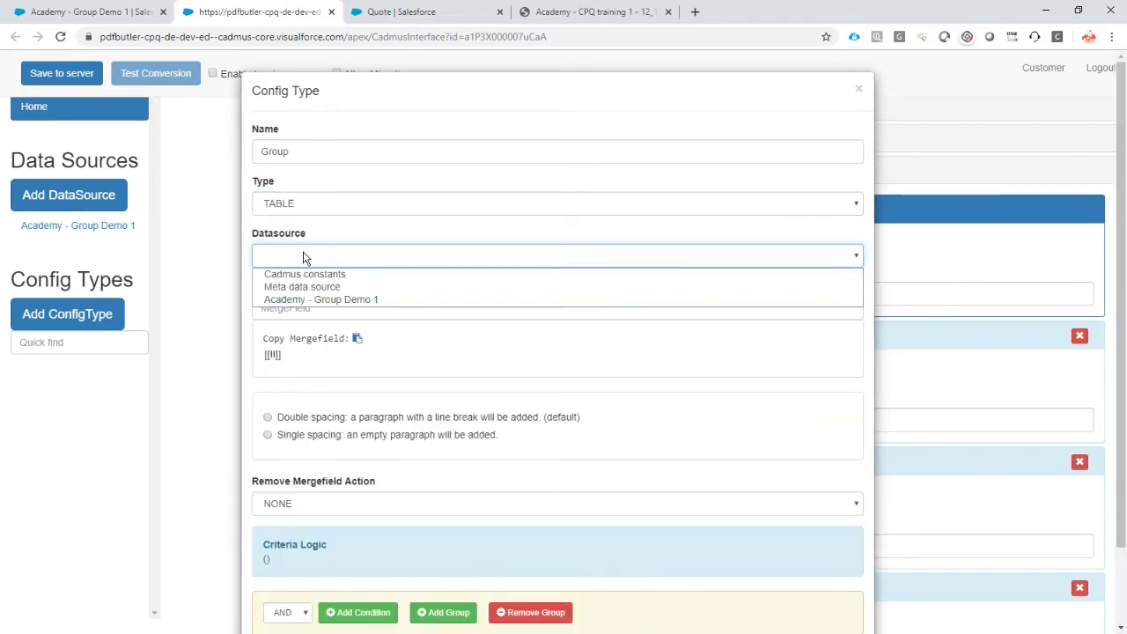
click(330, 304)
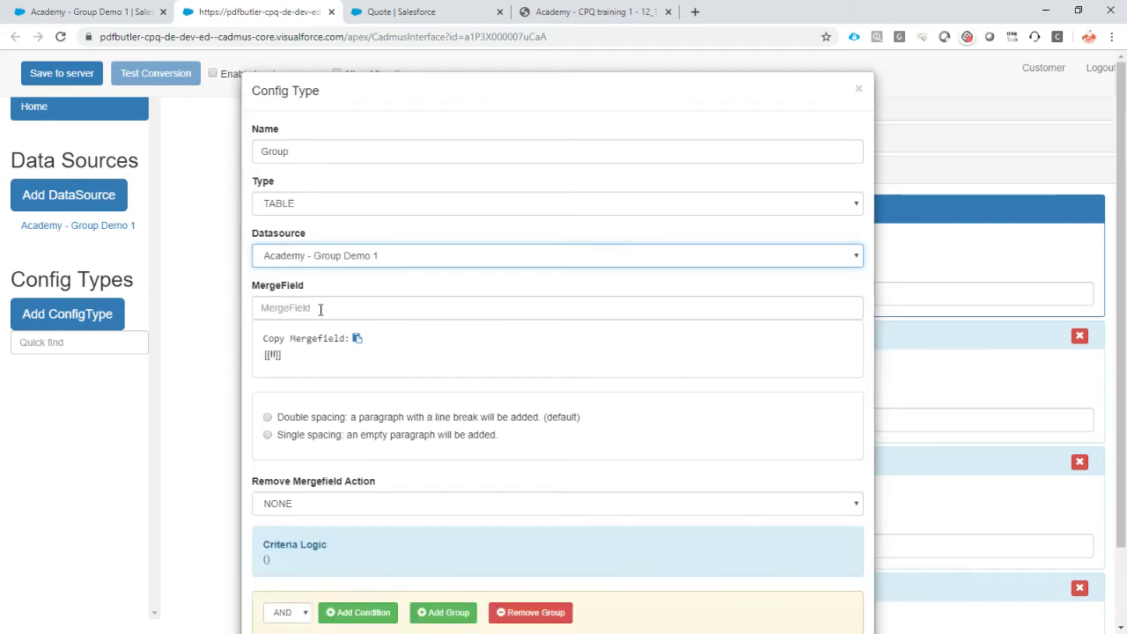
Set the config type's merge field to Group and select double spacing
click(318, 308)
text(Group)
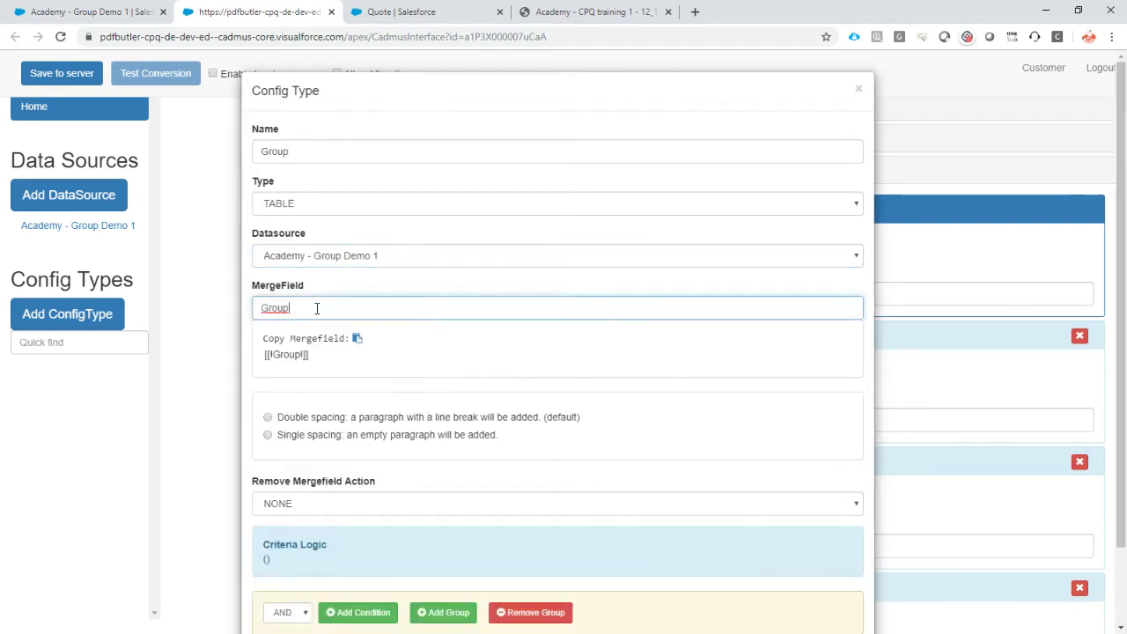
click(314, 437)
click(328, 416)
scroll(402, 279, down, 1)
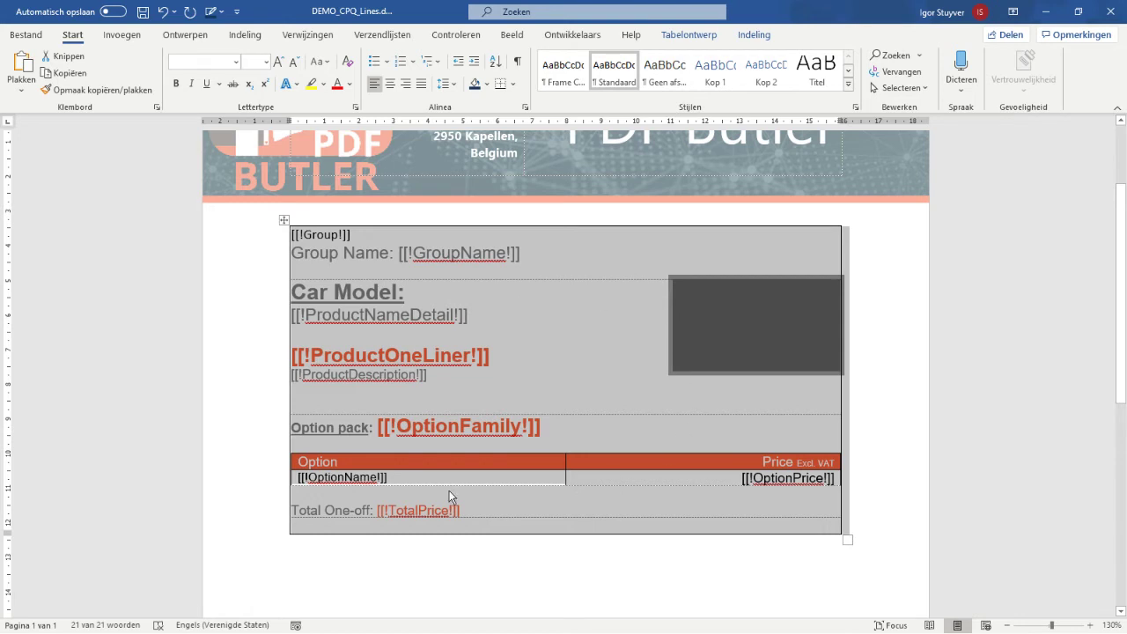
In the Word template, try adding an empty paragraph below the Group table, and return to the config type
scroll(518, 400, down, 1)
click(865, 507)
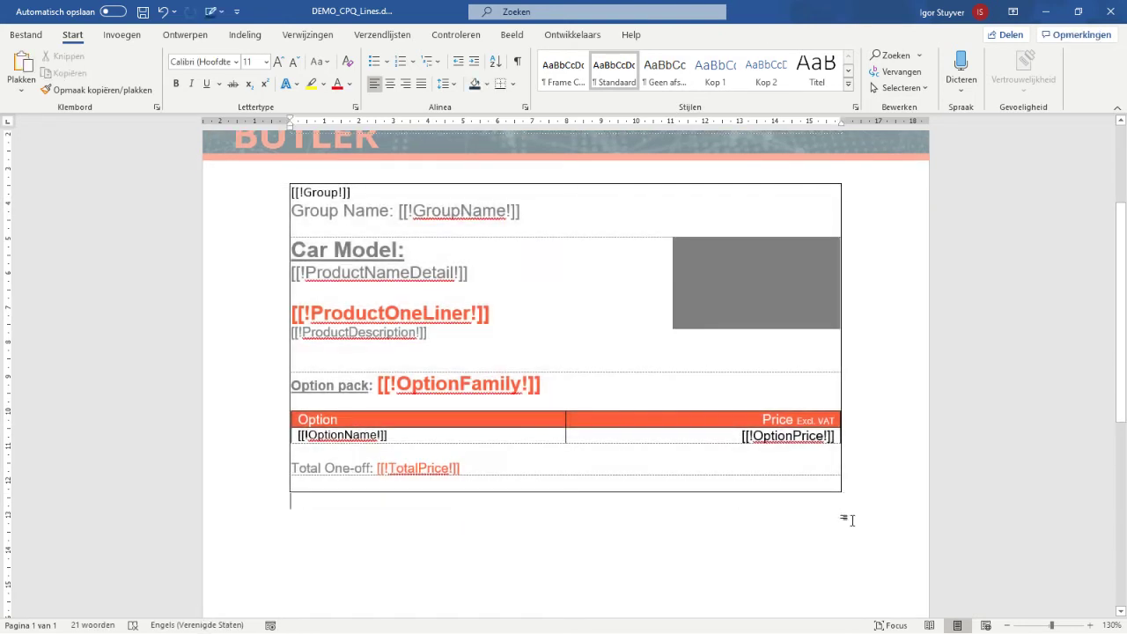
key(Return)
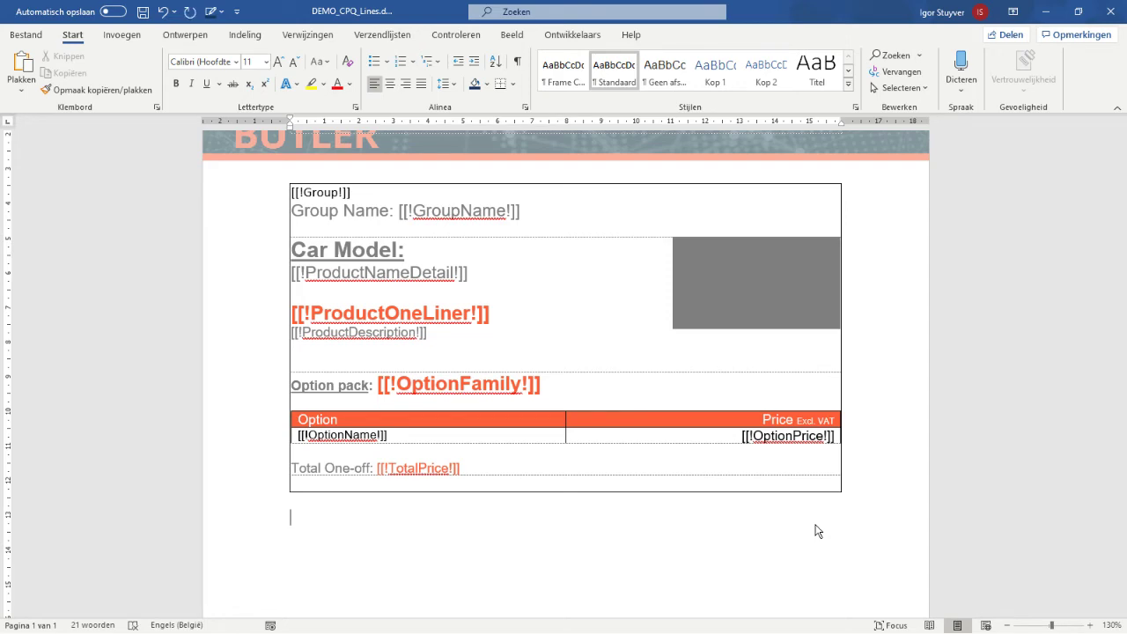
key(alt+Tab)
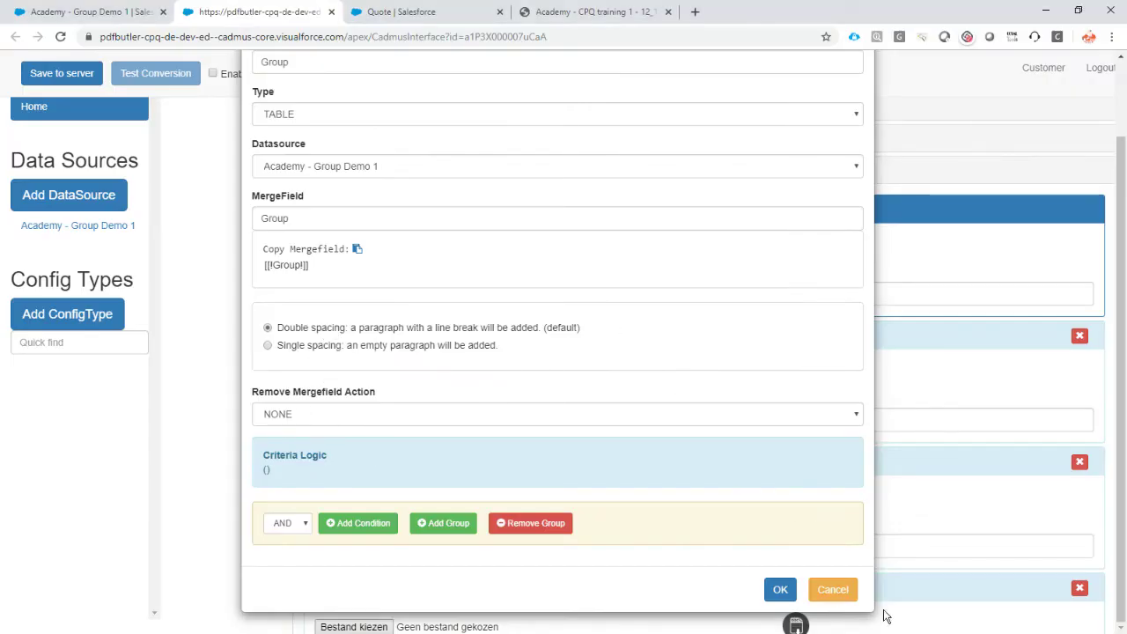
Confirm the Group config type, save the doc config to the server and close the message window
click(780, 589)
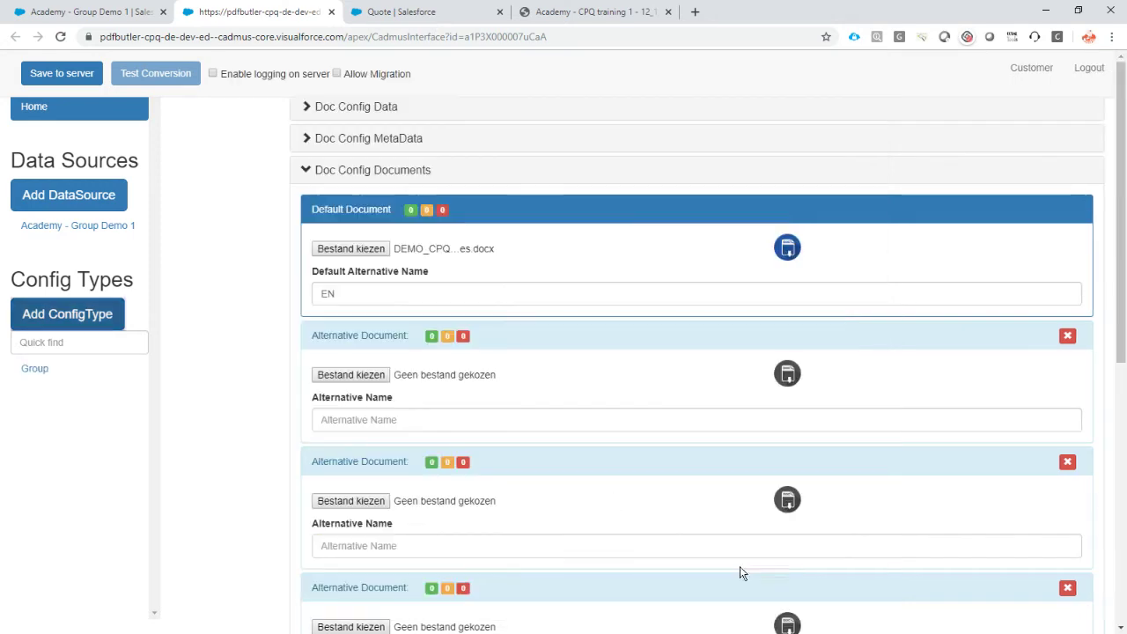
click(70, 78)
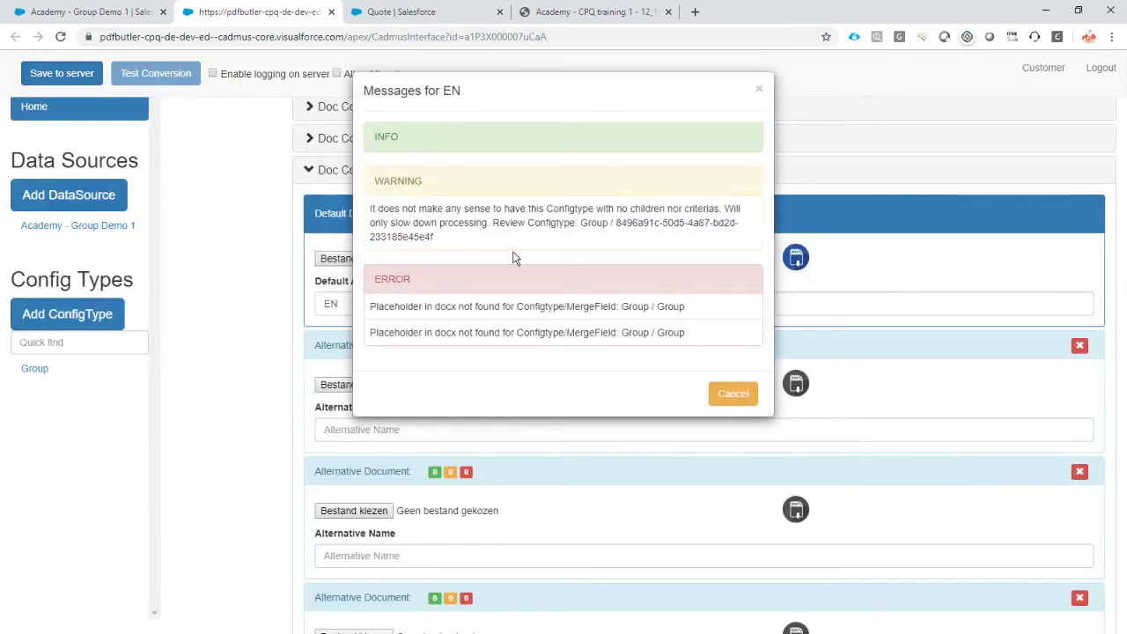
click(732, 393)
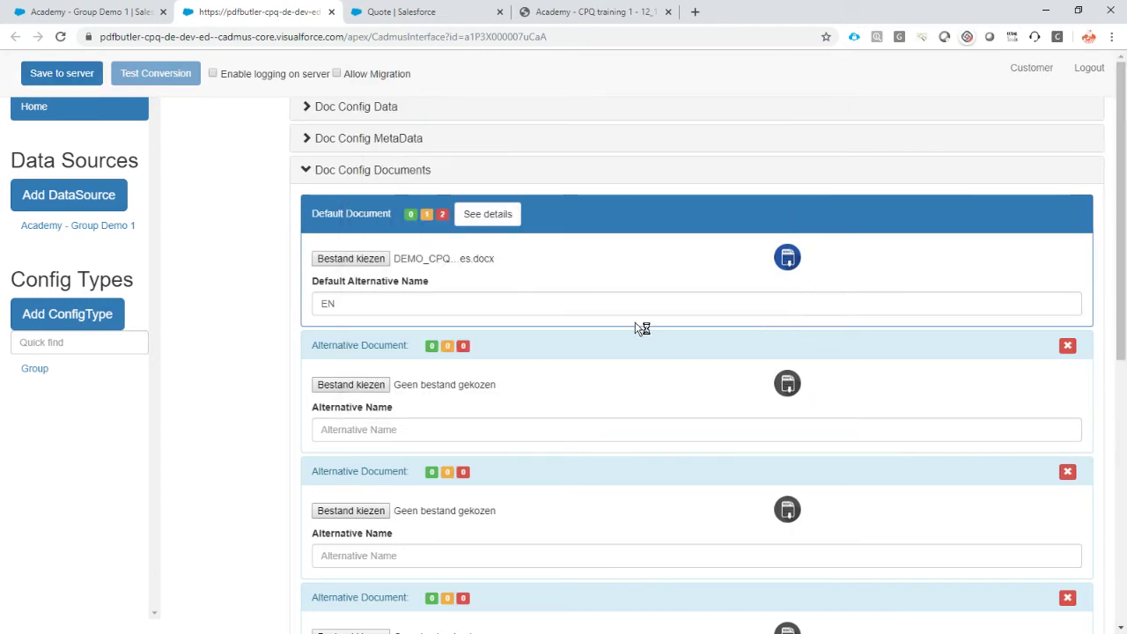
Save the template in Word, choose DEMO_CPQ_Lines.docx again as the default document and save the doc config to the server
key(alt+Tab)
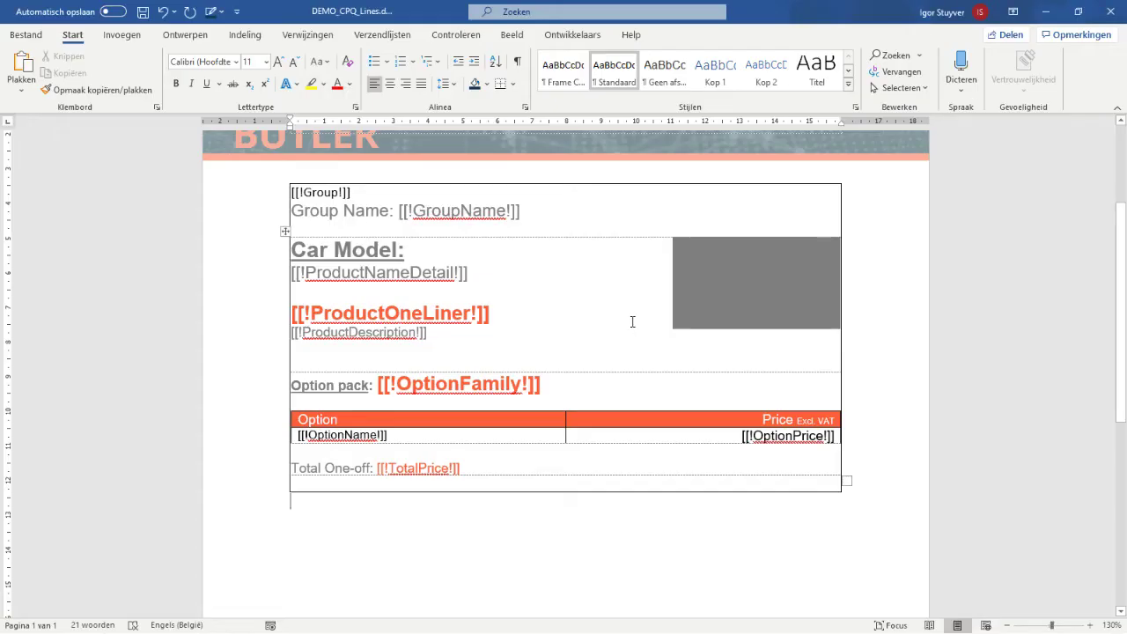
key(alt+Tab)
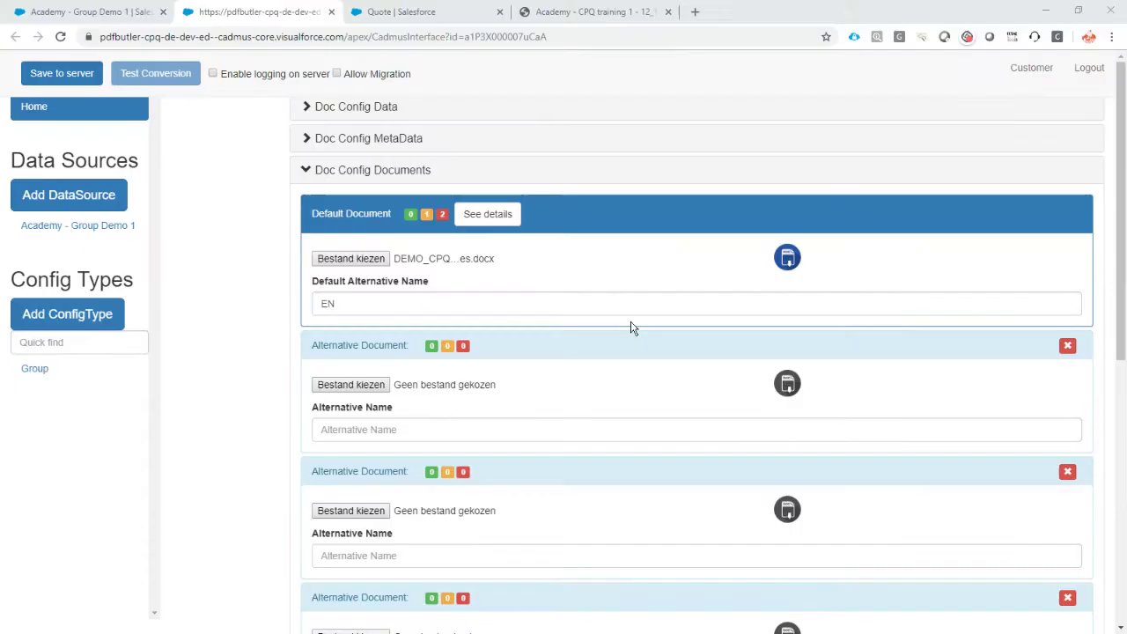
click(363, 260)
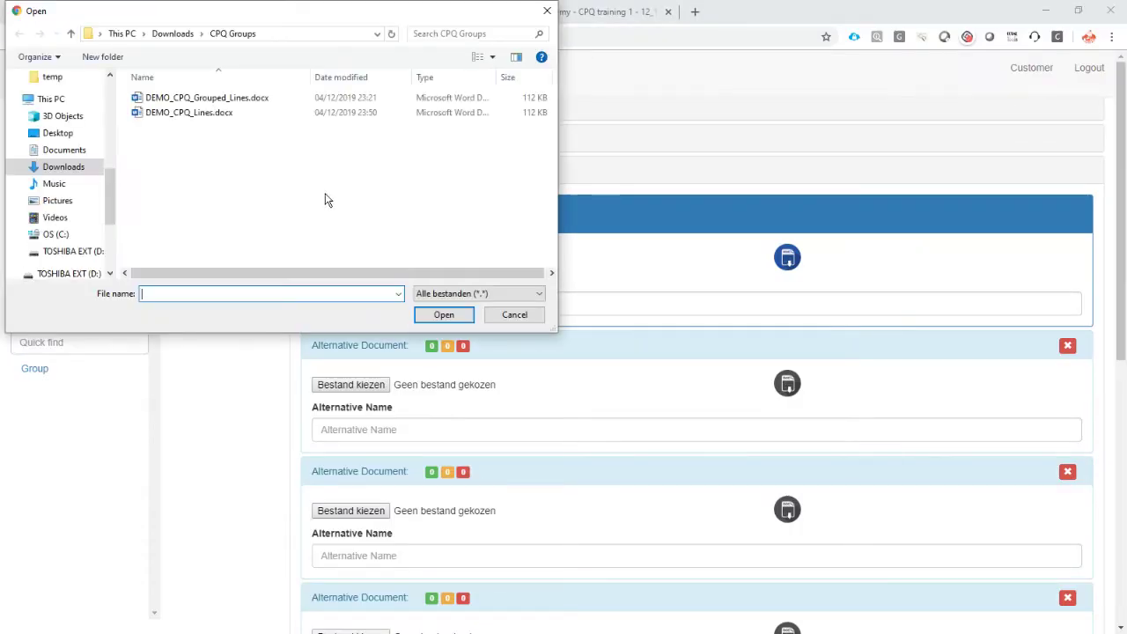
double_click(204, 119)
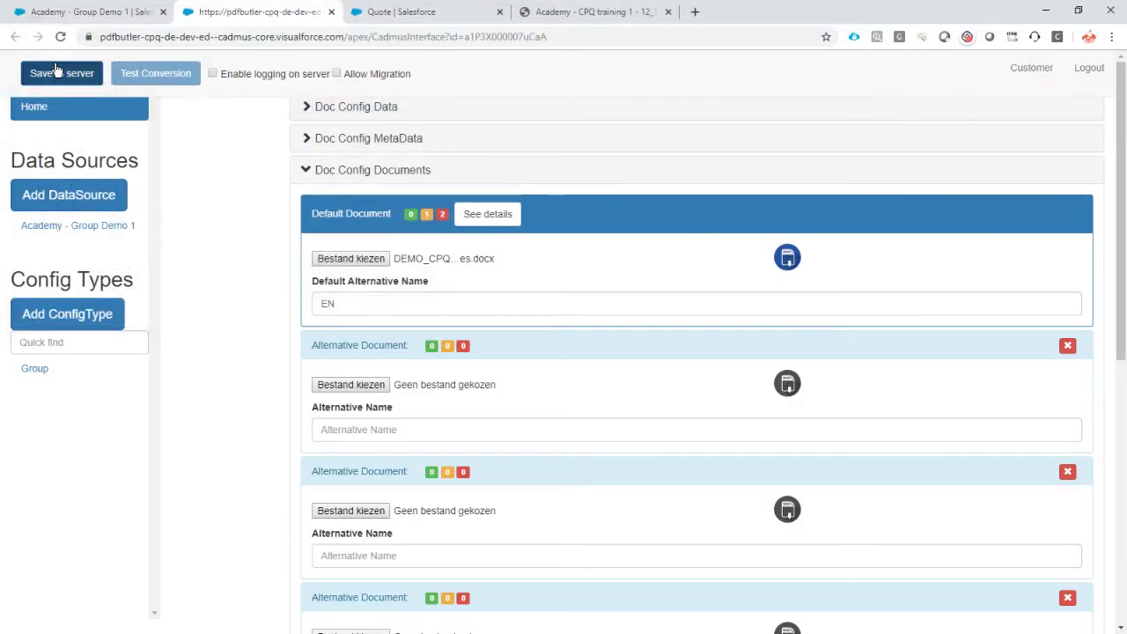
click(55, 70)
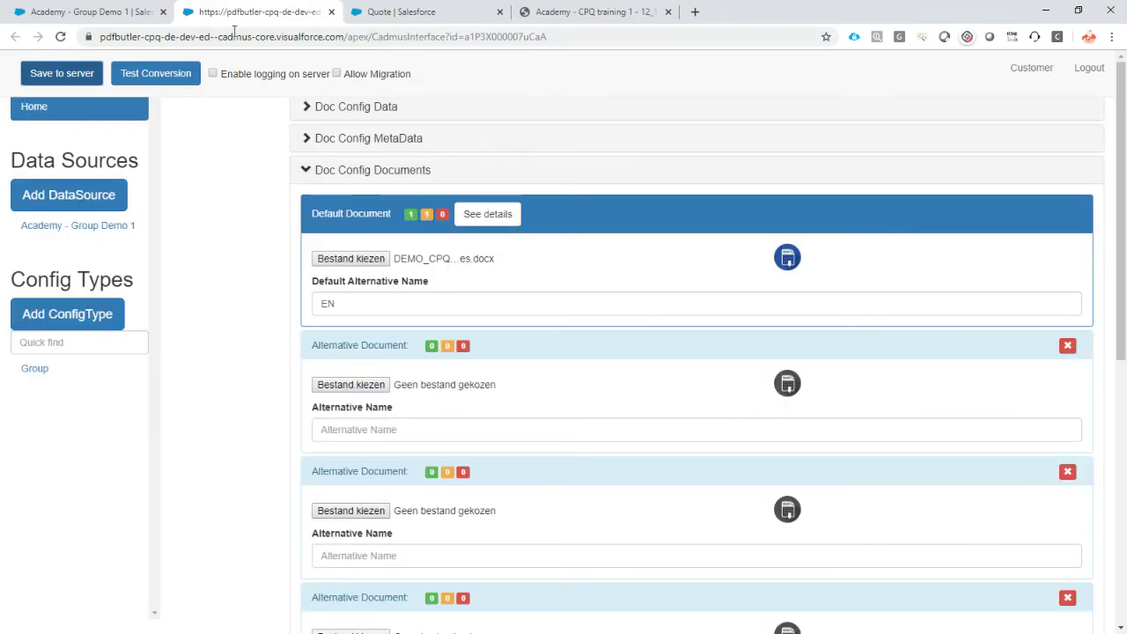
Copy the record ID of the Academy - Group Demo 1 doc config from its page address
click(89, 17)
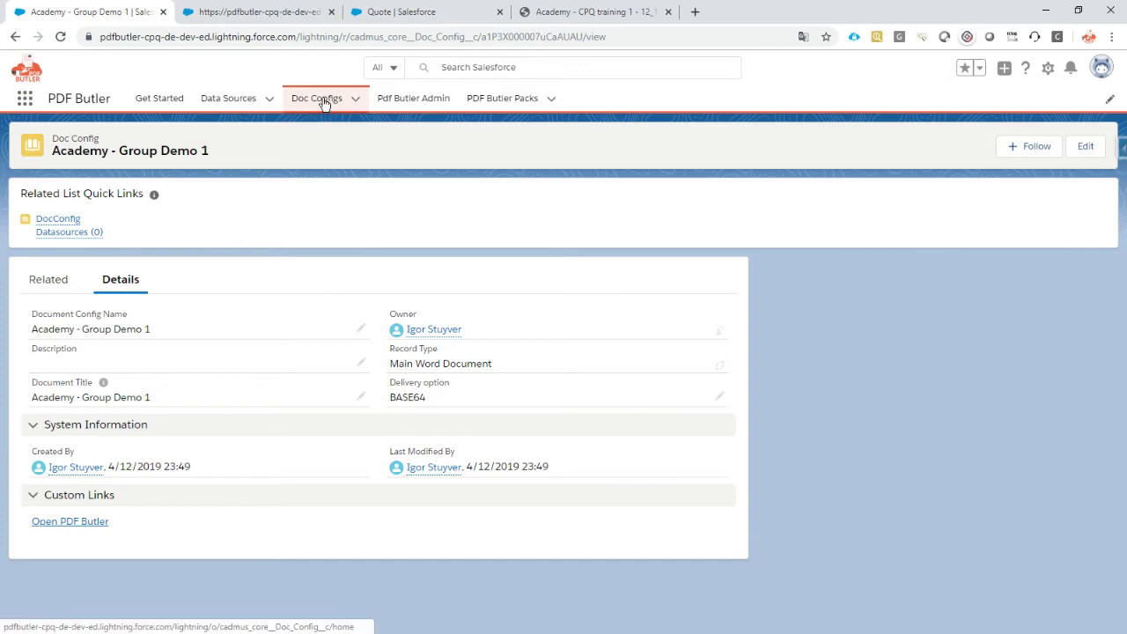
double_click(548, 37)
key(ctrl+c)
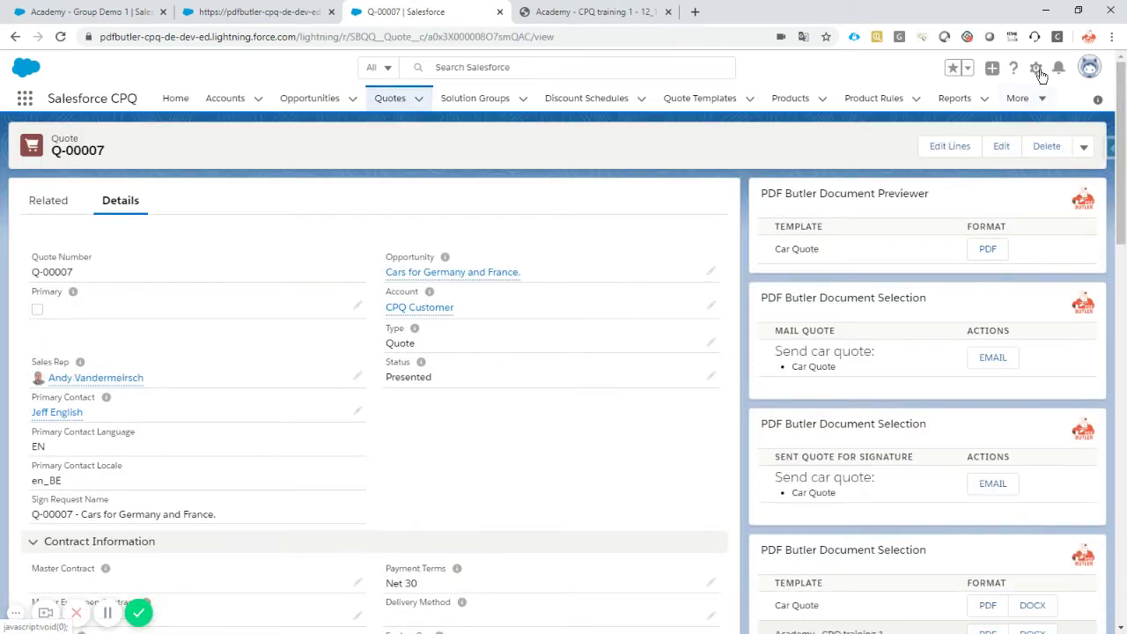
On the quote record page, append the copied Academy - Group Demo 1 record ID to the last PDF Butler Document Selection's DocConfigs to retrieve and save
click(1036, 68)
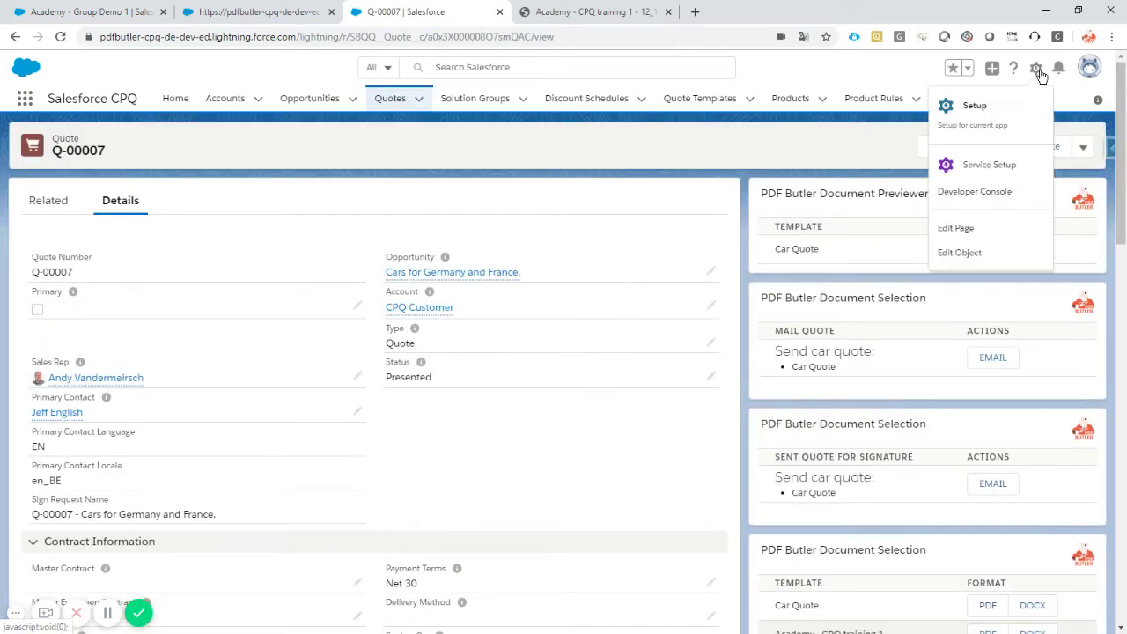
click(978, 229)
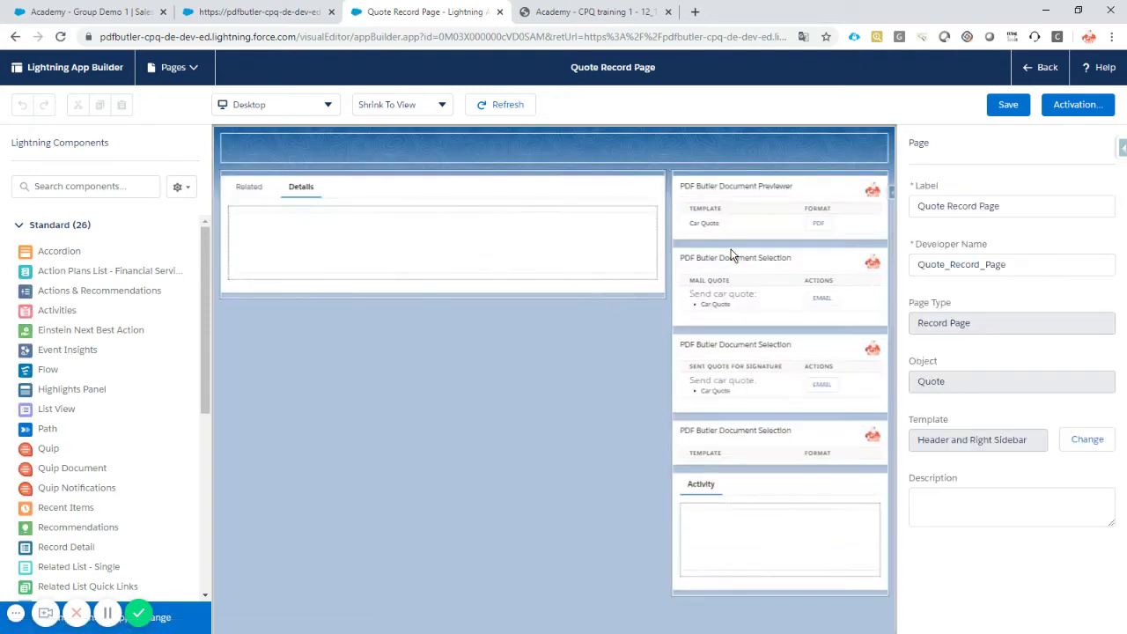
scroll(735, 423, down, 1)
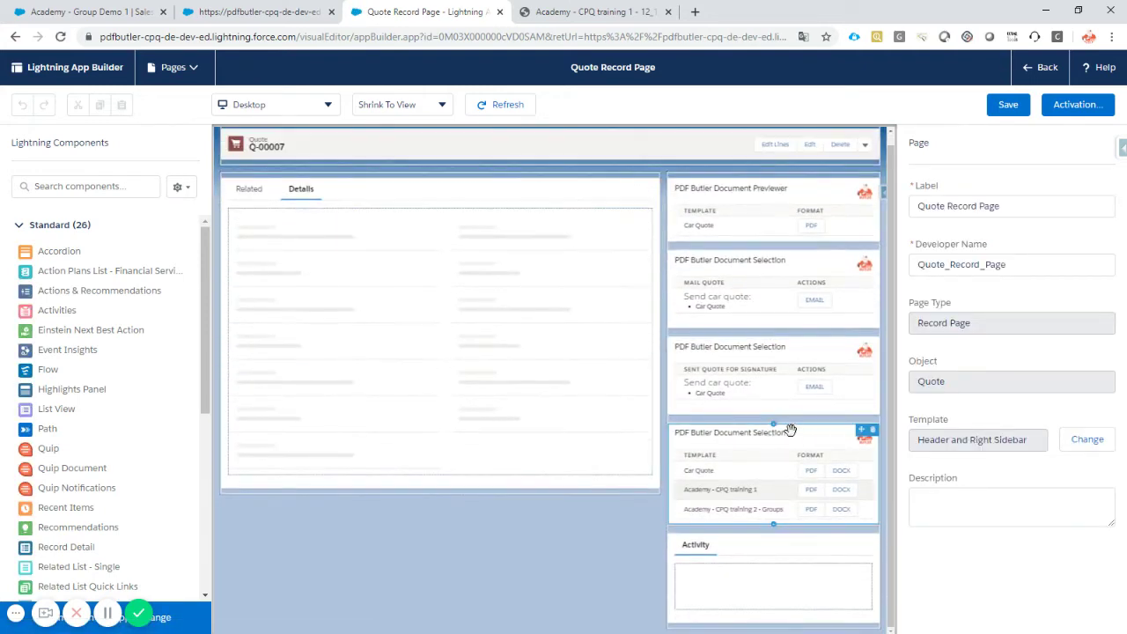
click(763, 462)
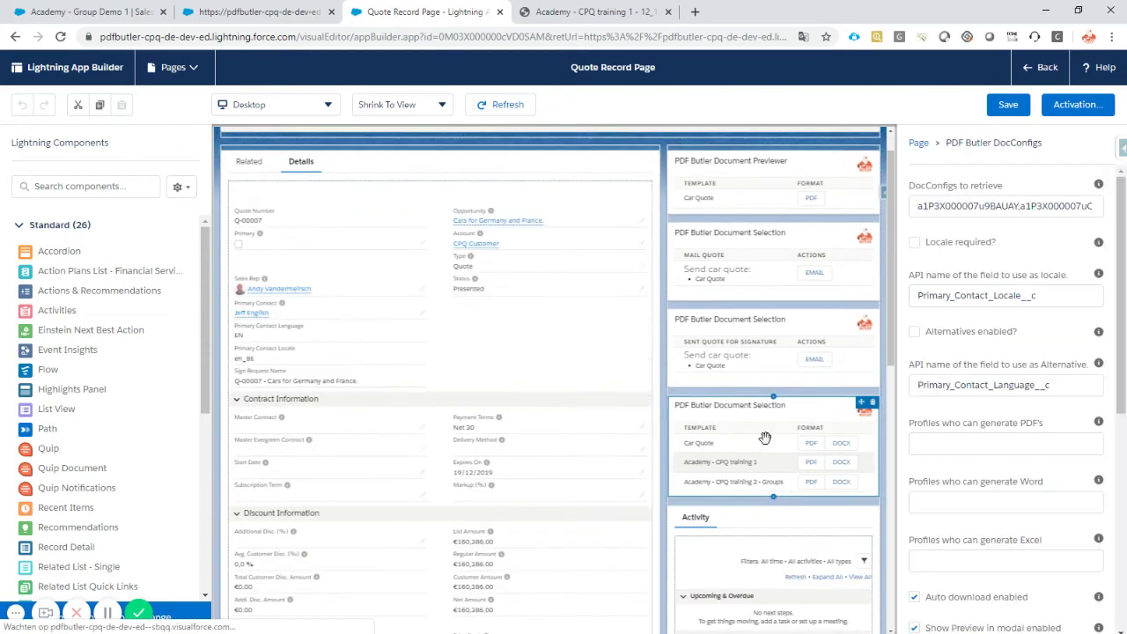
click(1004, 205)
key(End)
text(,)
key(ctrl+v)
click(1009, 105)
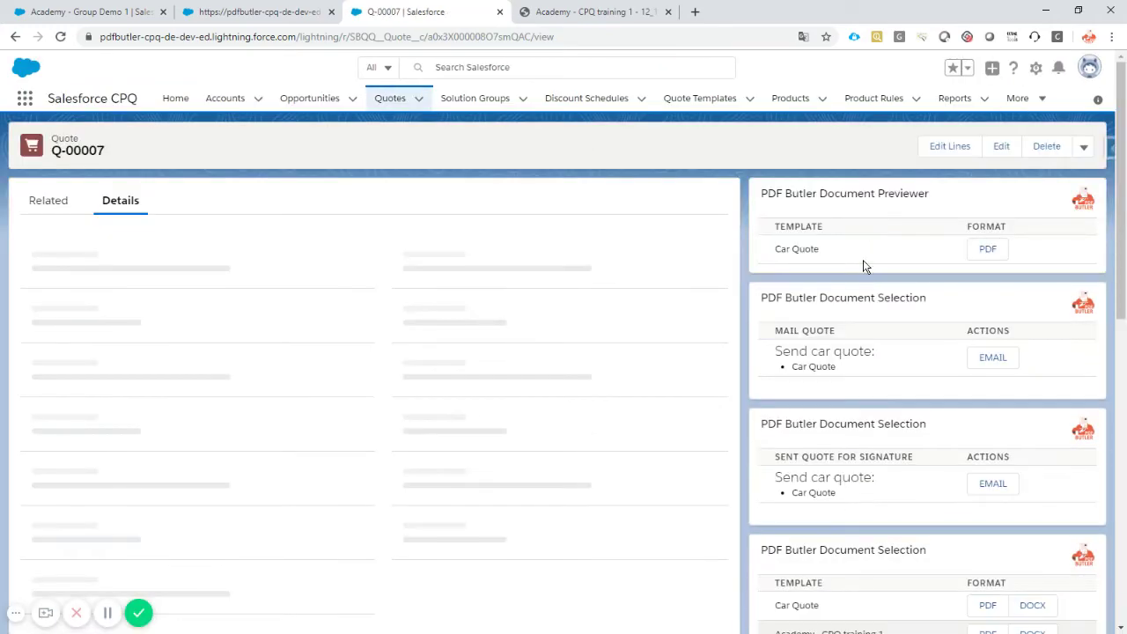
Generate the Academy - Group Demo 1 PDF from the quote, check the repeated Group table in the preview and close it
scroll(860, 247, down, 4)
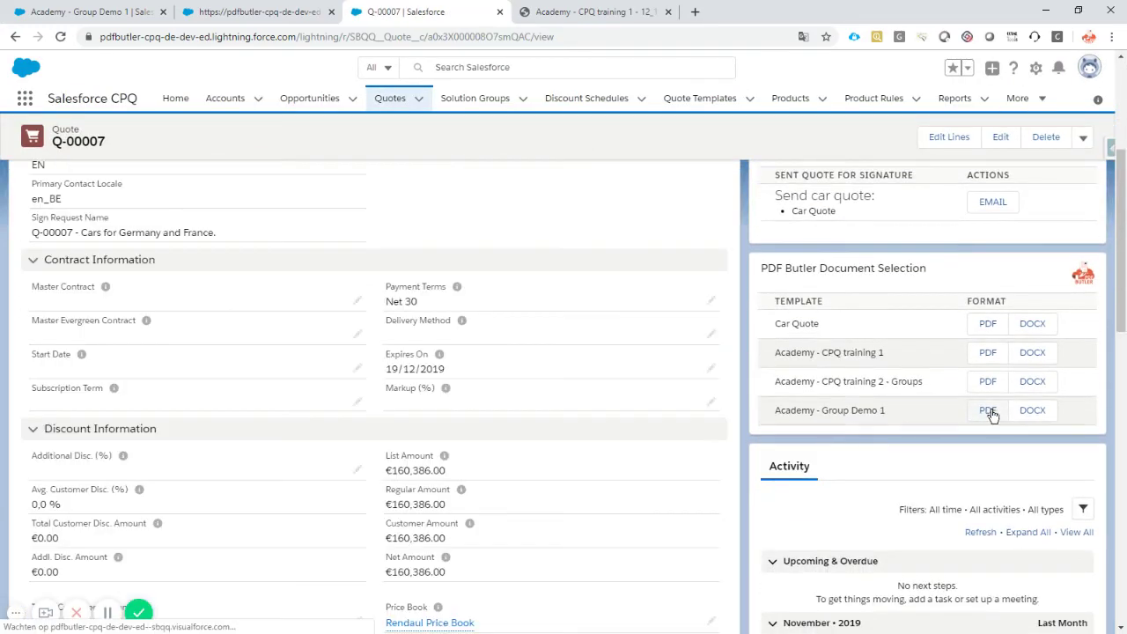
click(988, 410)
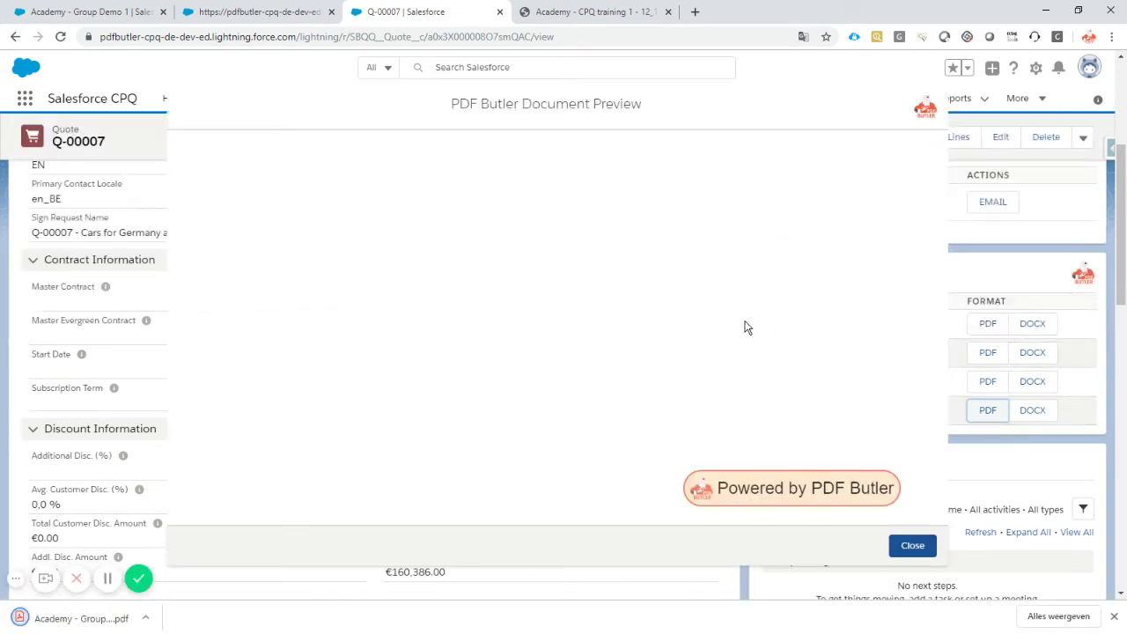
scroll(745, 327, down, 1)
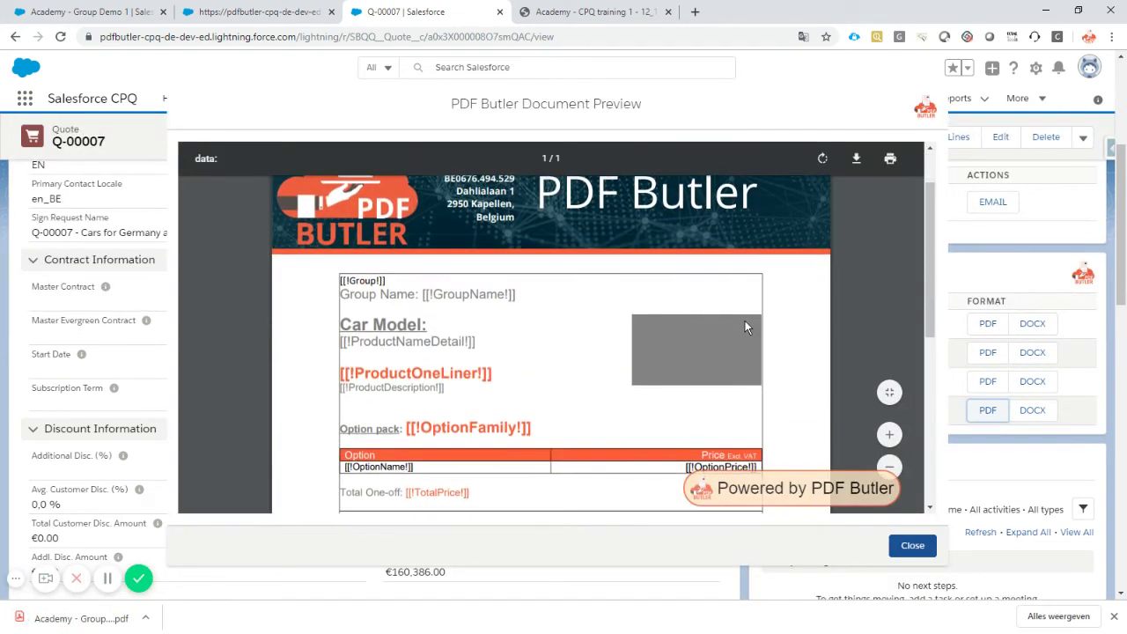
scroll(745, 327, down, 2)
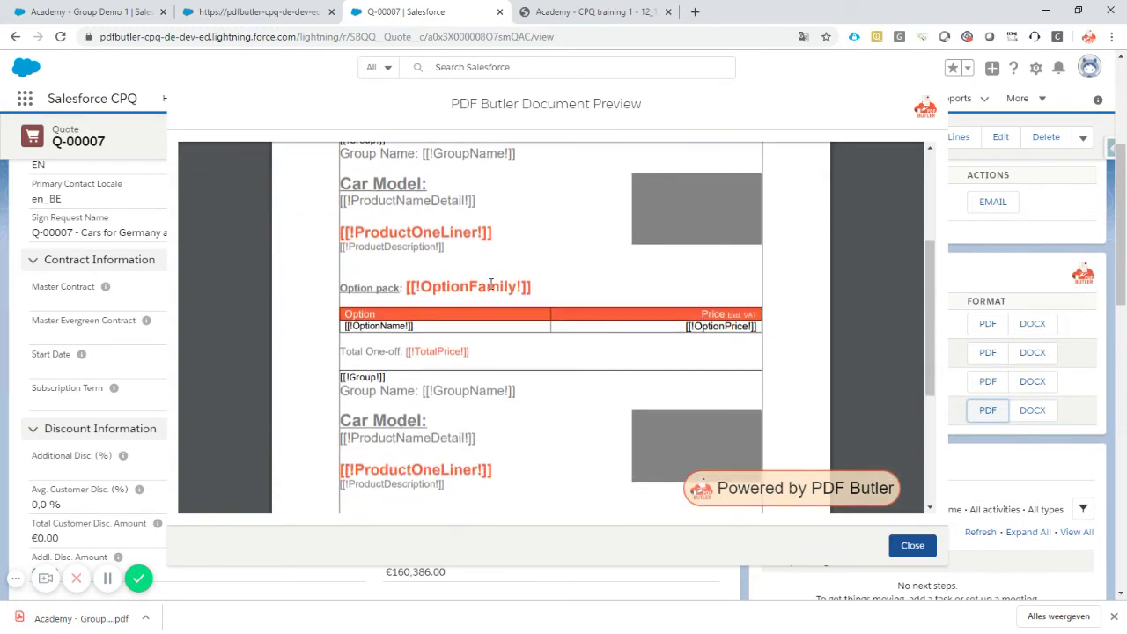
scroll(435, 298, down, 3)
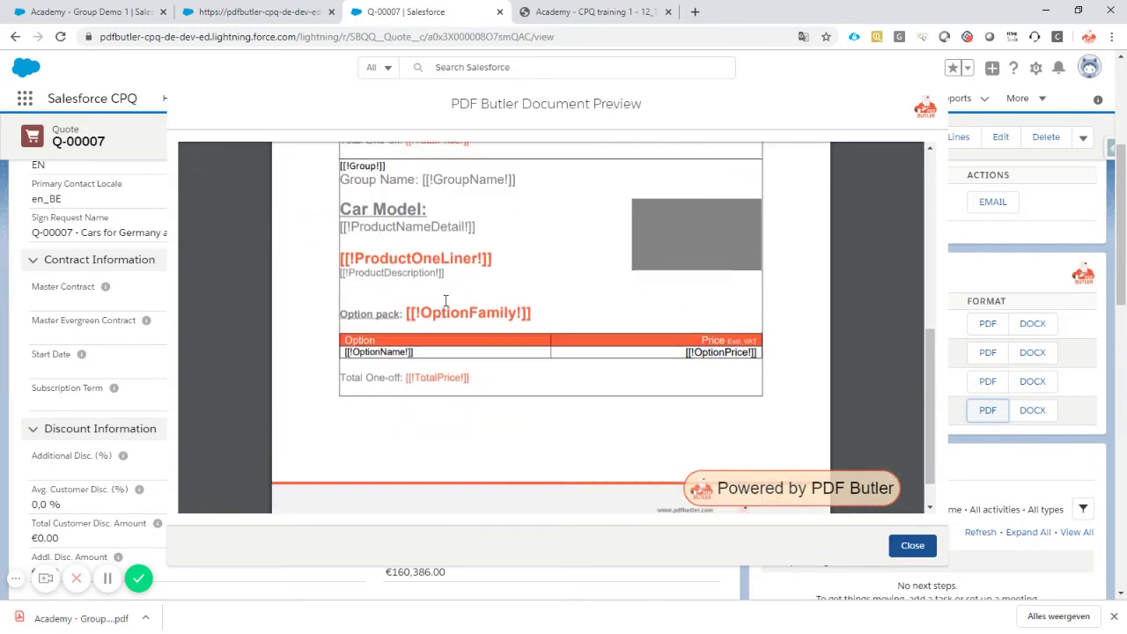
scroll(444, 274, up, 1)
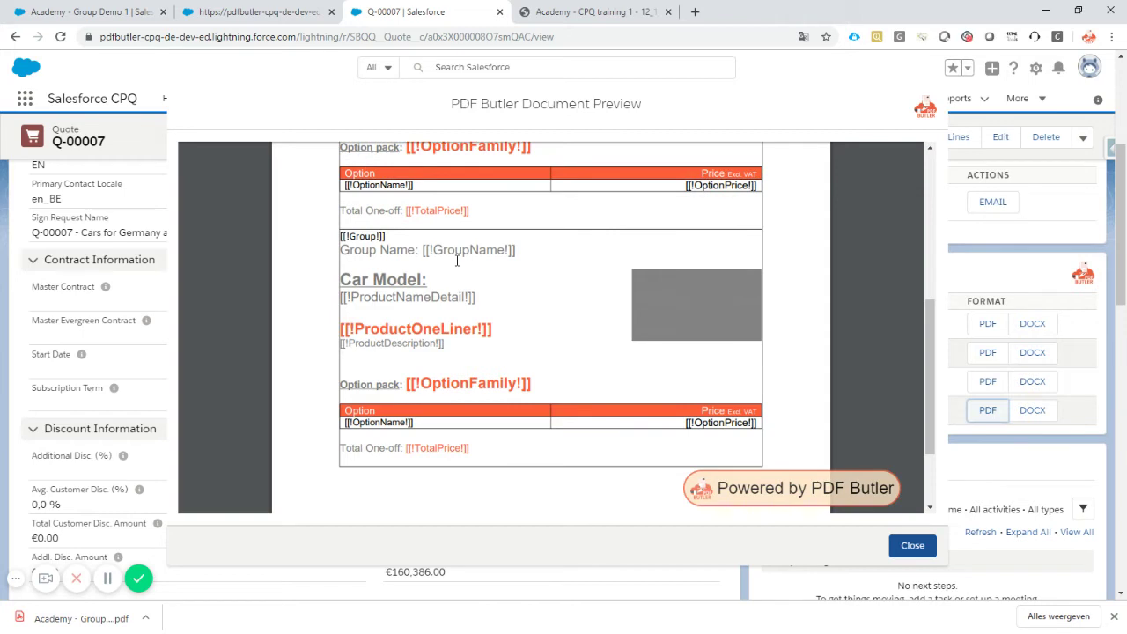
click(913, 547)
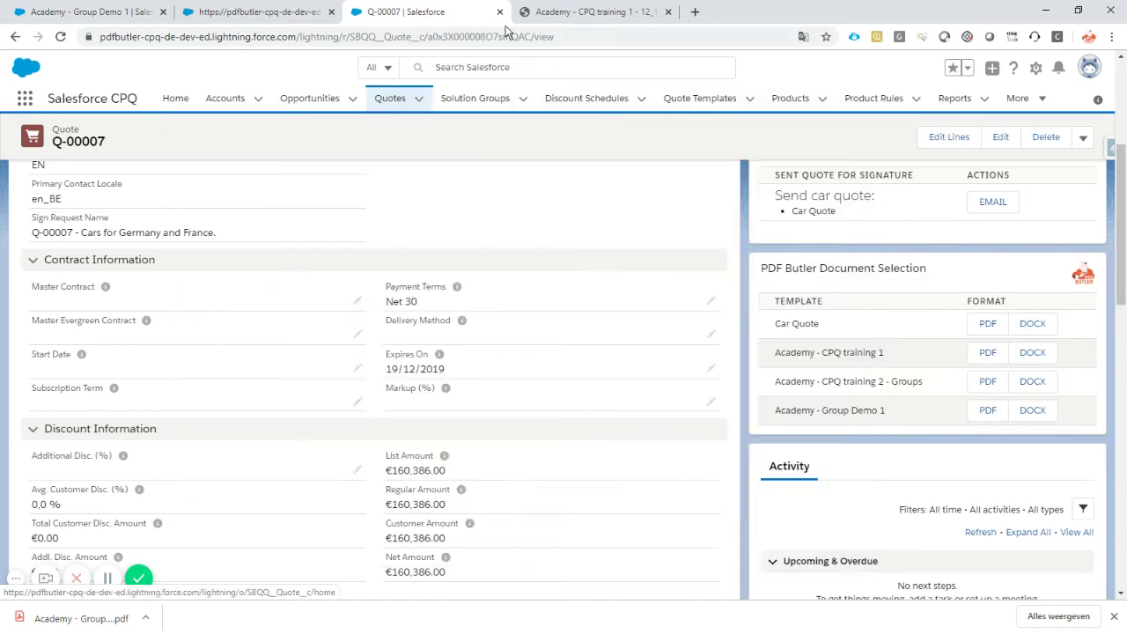
In the Word template, add an empty paragraph above the Group table, select the GroupName merge field name and return to the doc config
click(258, 12)
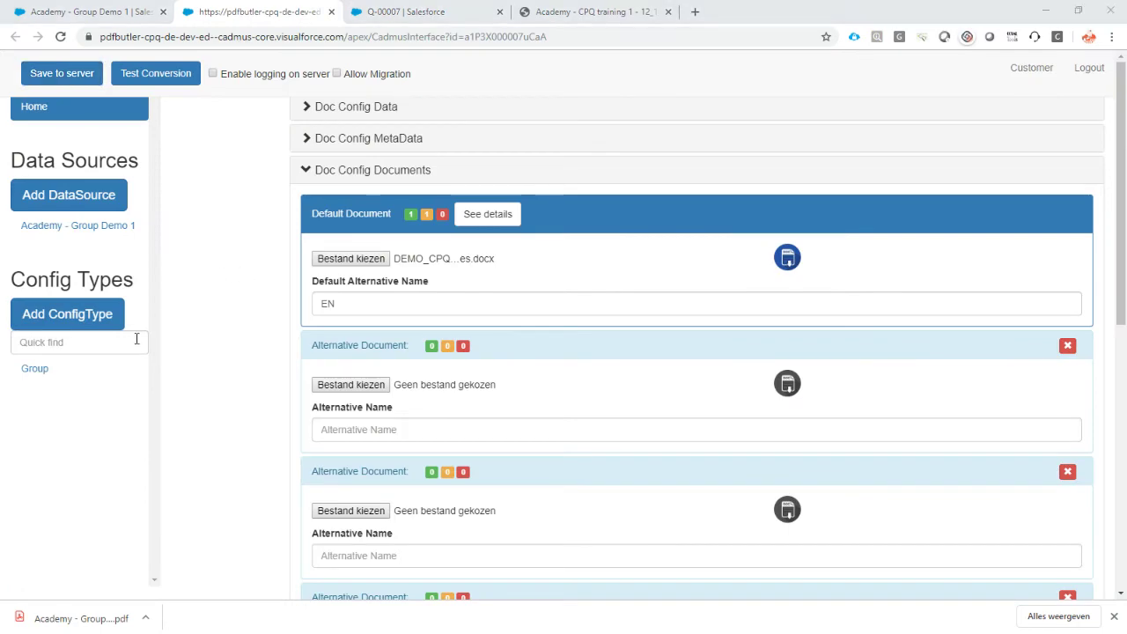
key(alt+Tab)
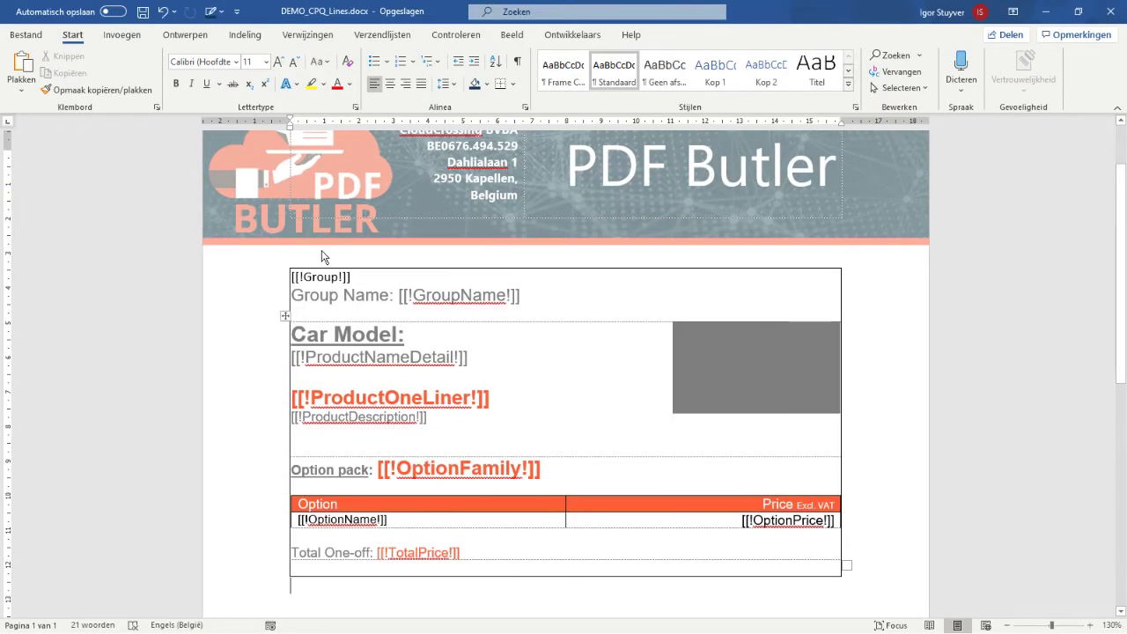
key(Return)
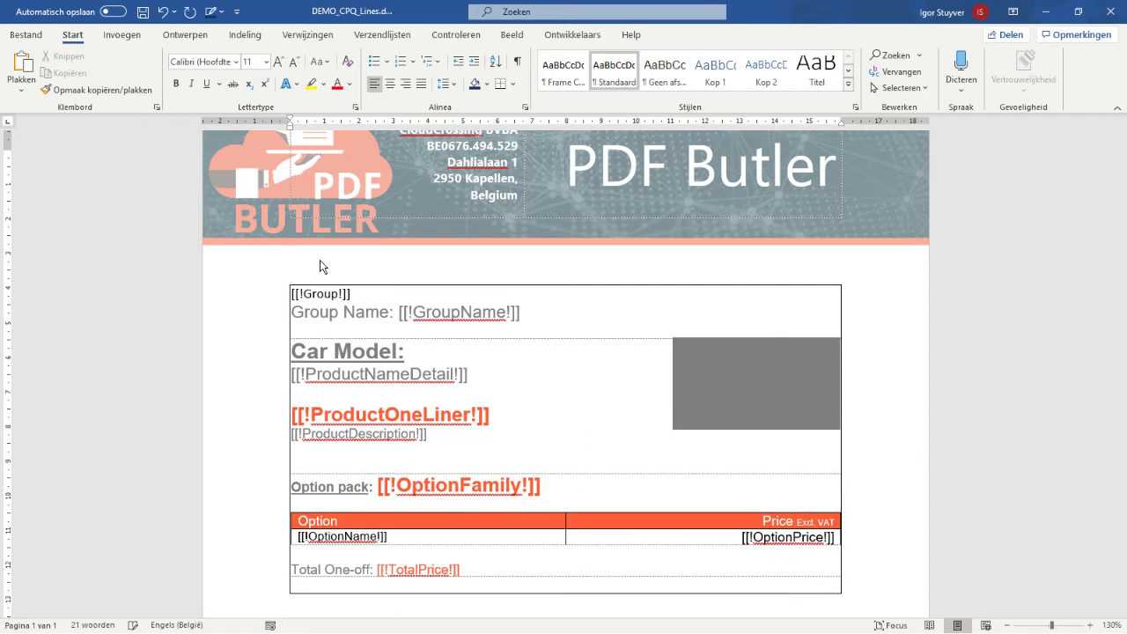
double_click(447, 304)
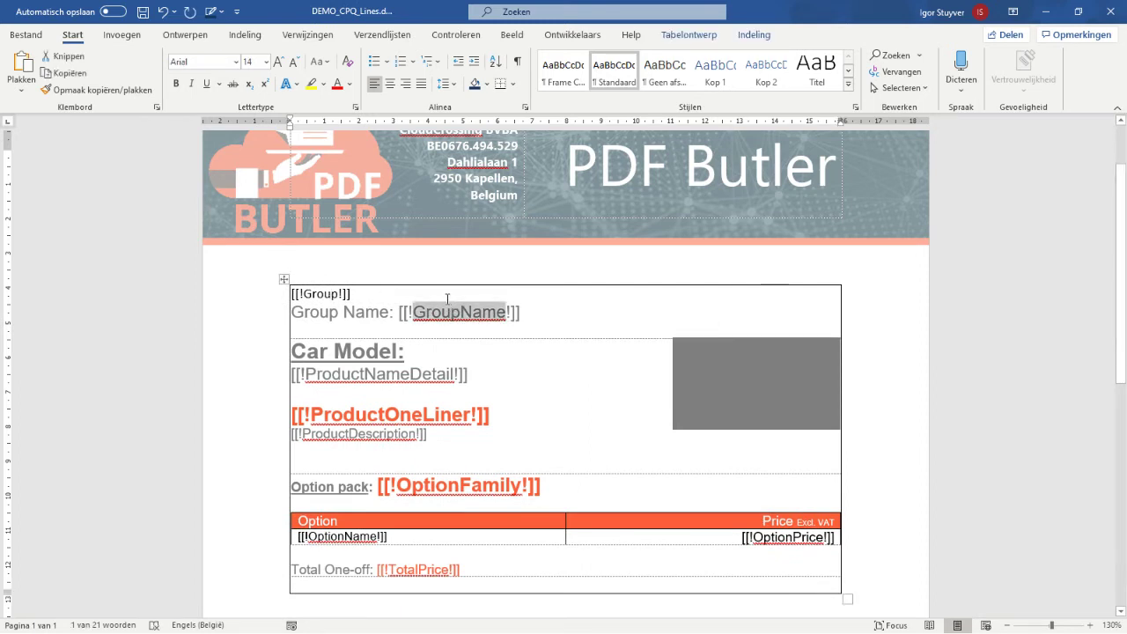
key(alt+Tab)
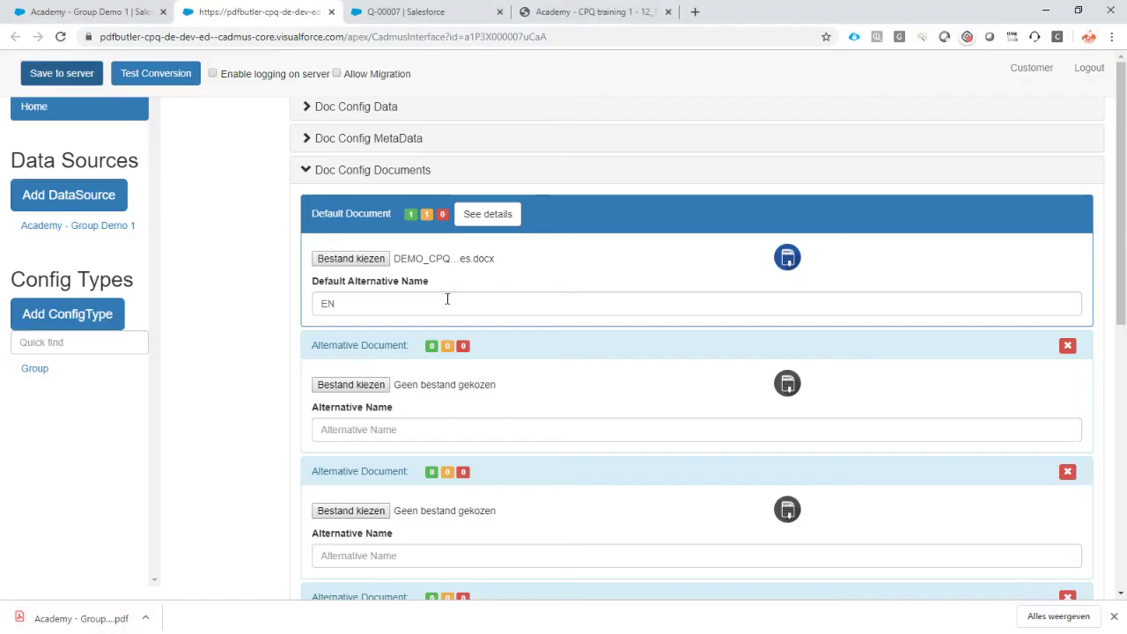
Add a SINGLE config type GroupName under Group, using the parent datasource, field SBQQ__Description__c, merge field GroupName and Strip tags enabled
click(63, 367)
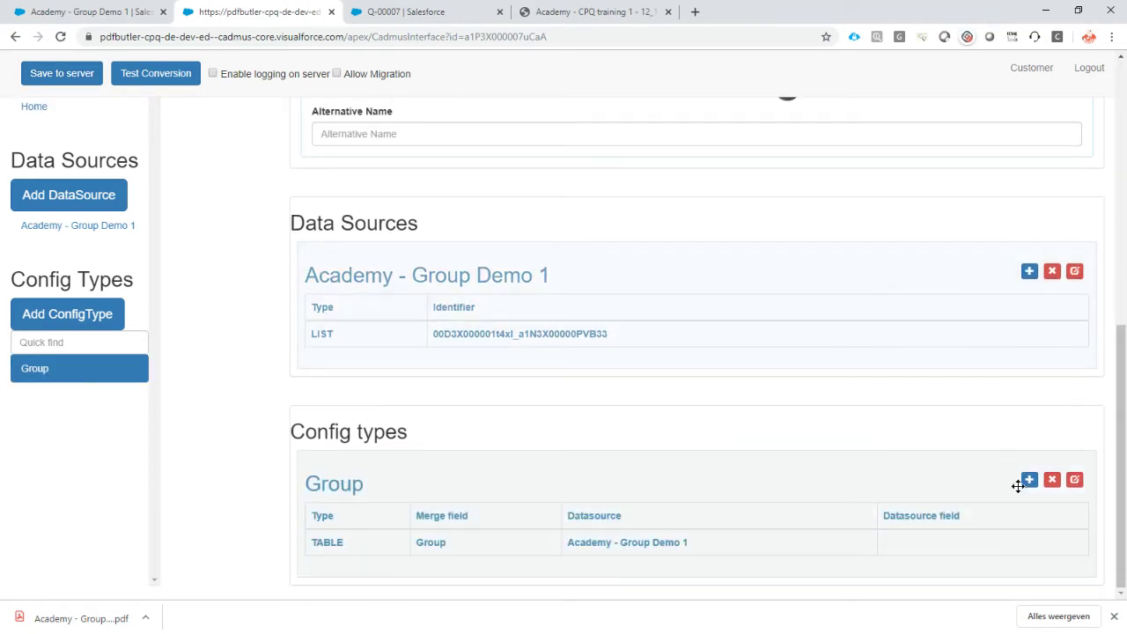
click(1030, 481)
click(366, 151)
text(GroupName)
click(322, 304)
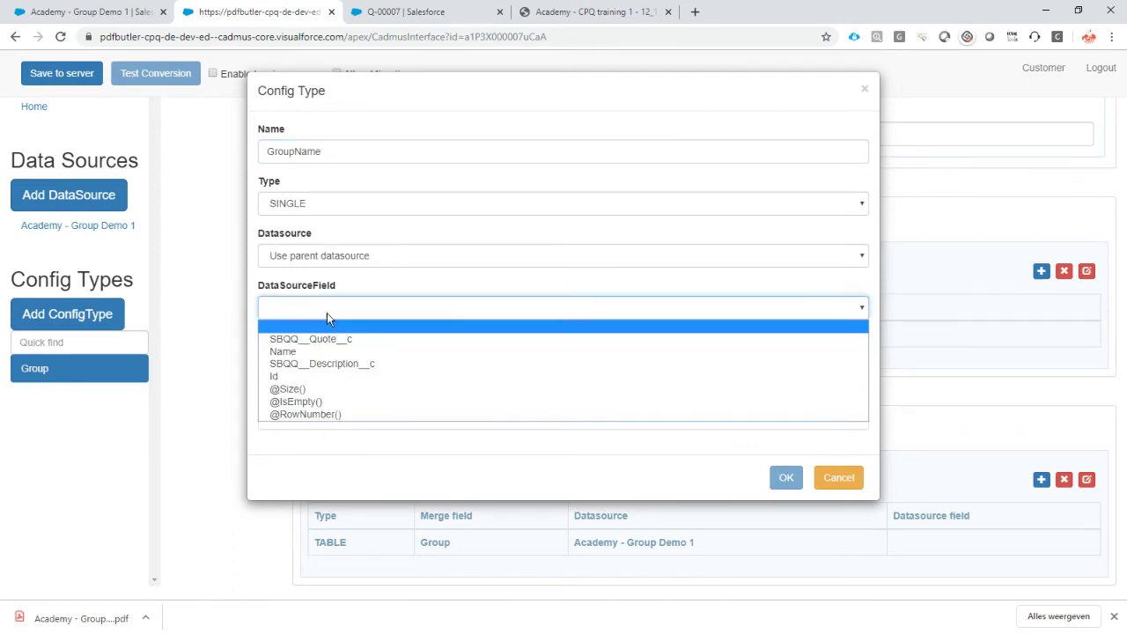
click(365, 360)
click(349, 359)
text(GroupName)
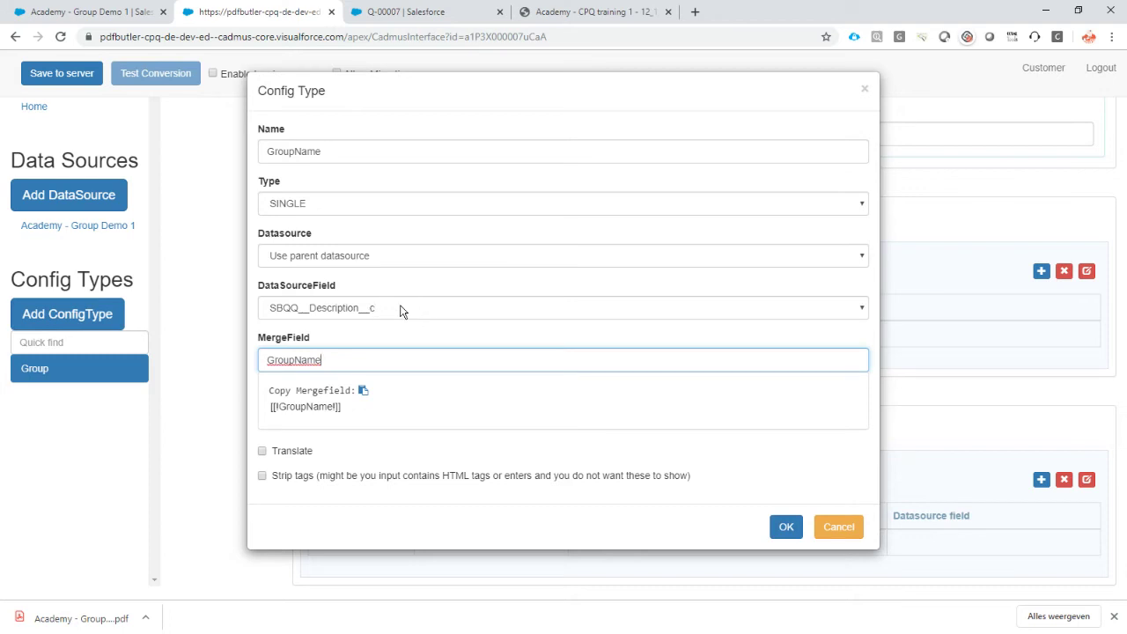
click(298, 480)
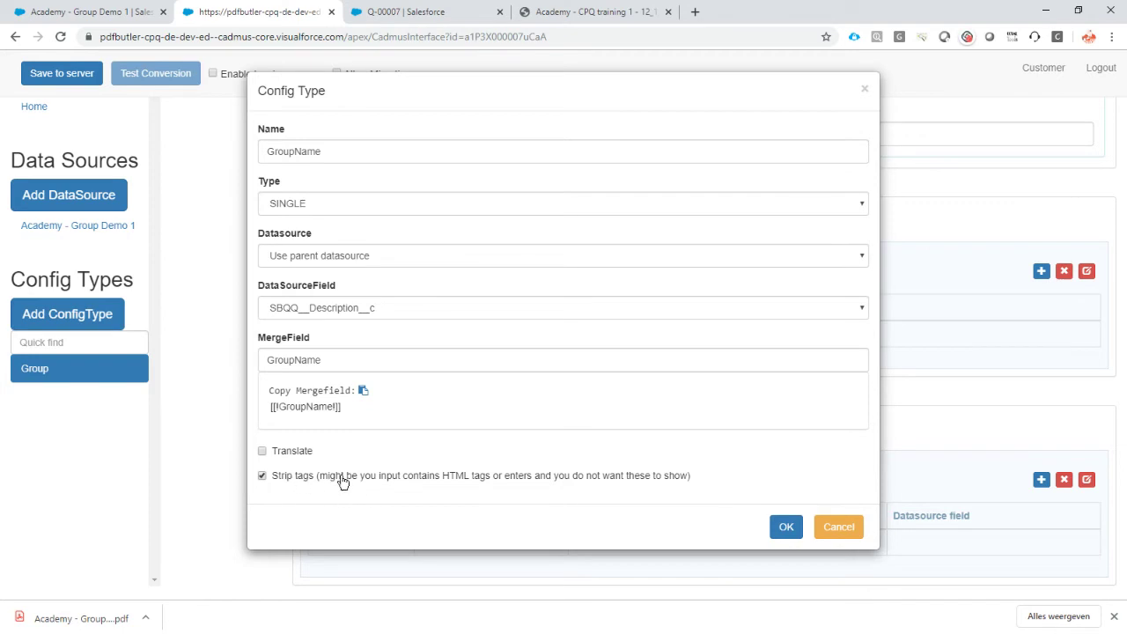
click(785, 528)
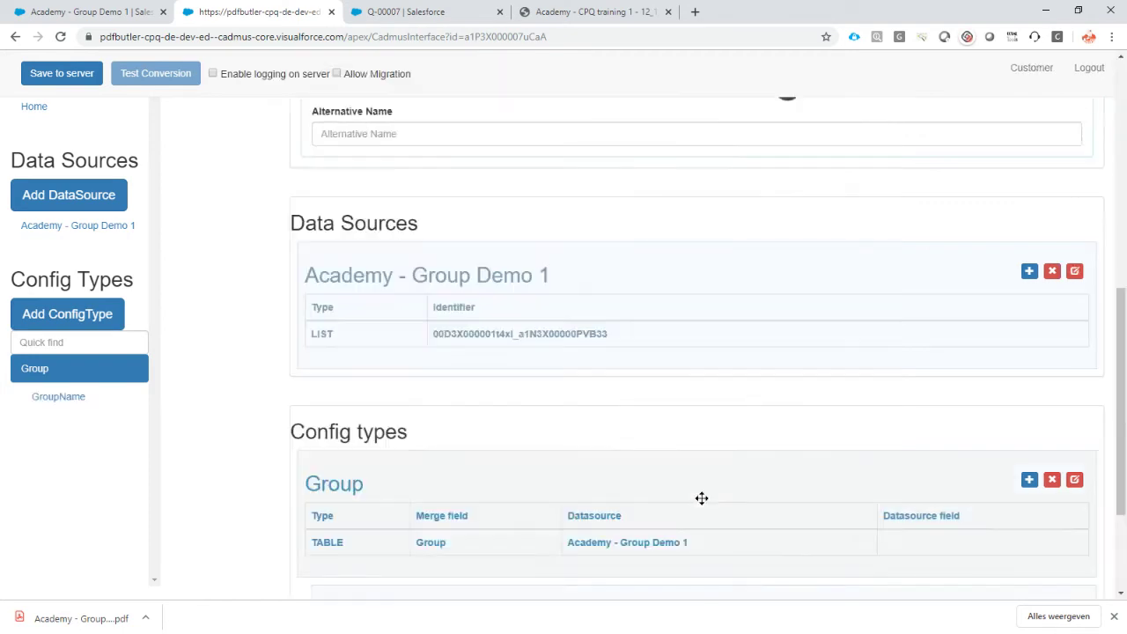
Save the doc config to the server, choose DEMO_CPQ_Lines.docx again as the default document and save once more
click(74, 75)
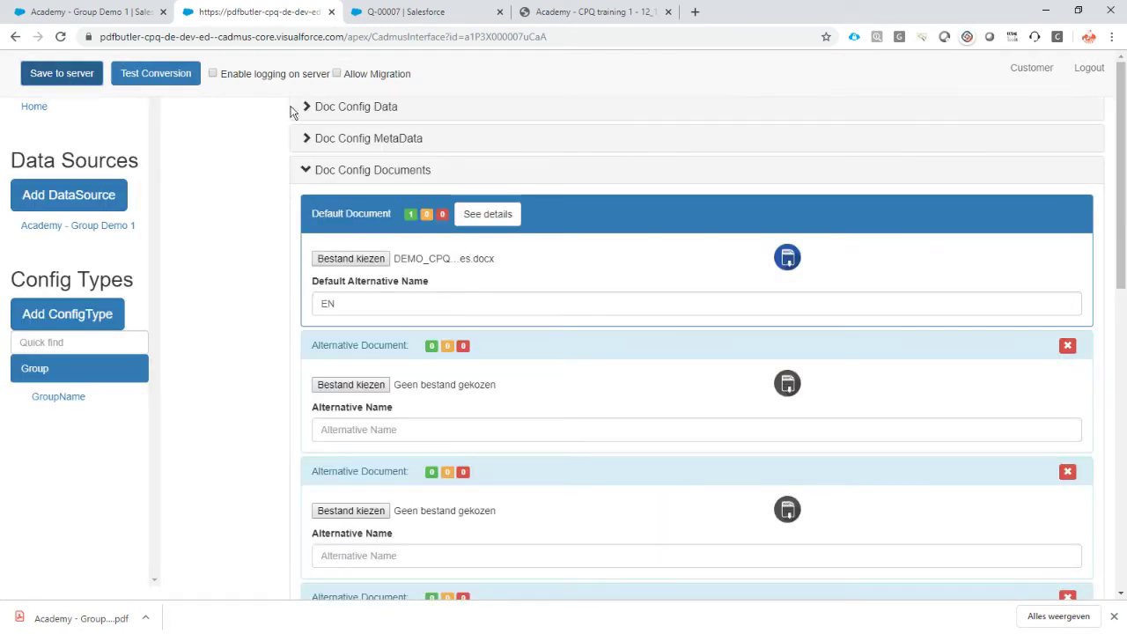
click(350, 261)
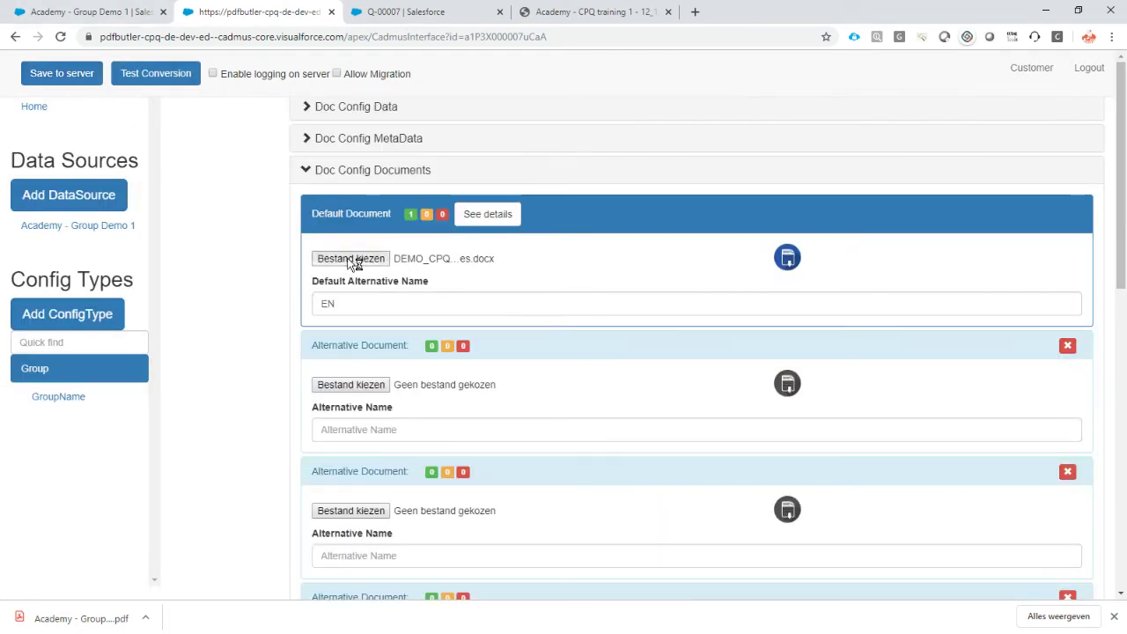
double_click(210, 114)
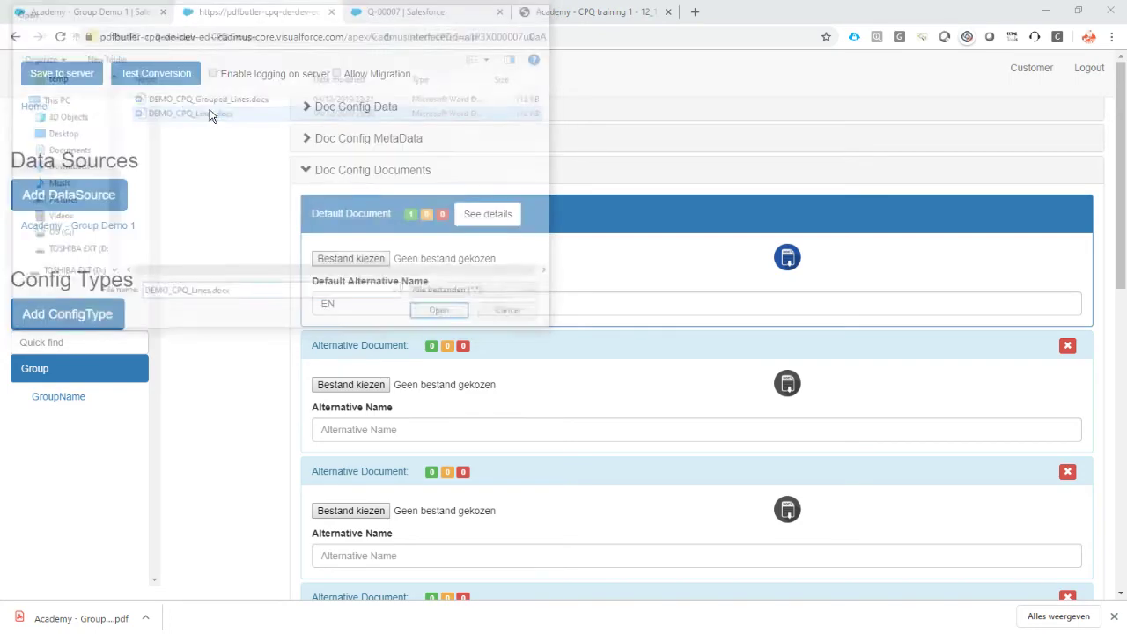
click(76, 74)
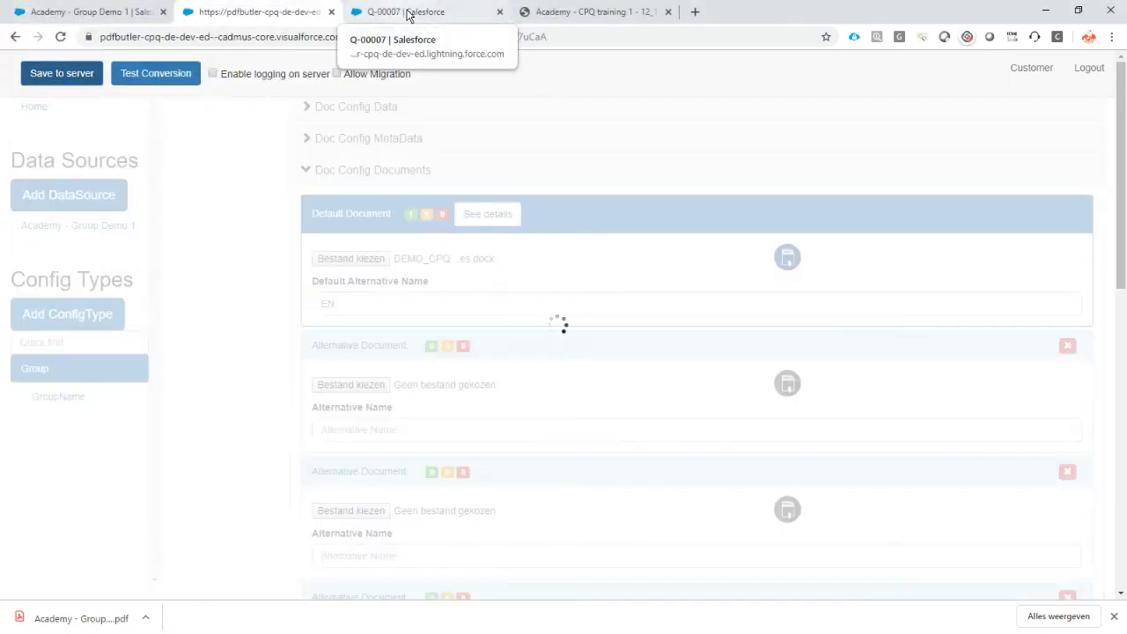
Regenerate the Academy - Group Demo 1 PDF from quote Q-00007 and check the group names and Group merge field in the preview
click(387, 14)
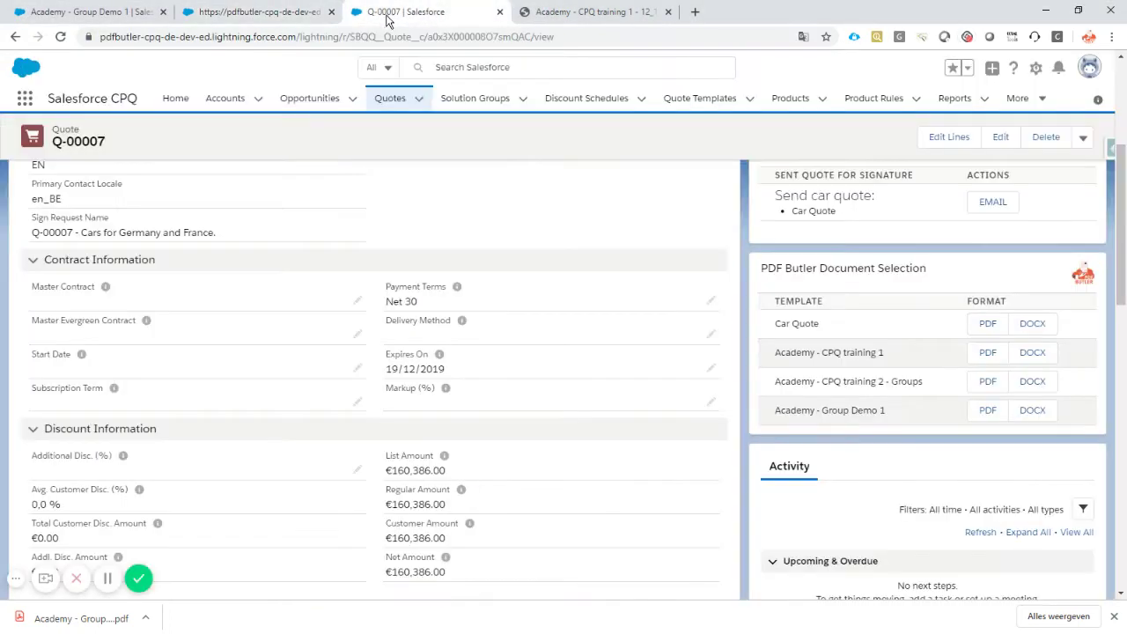
click(982, 416)
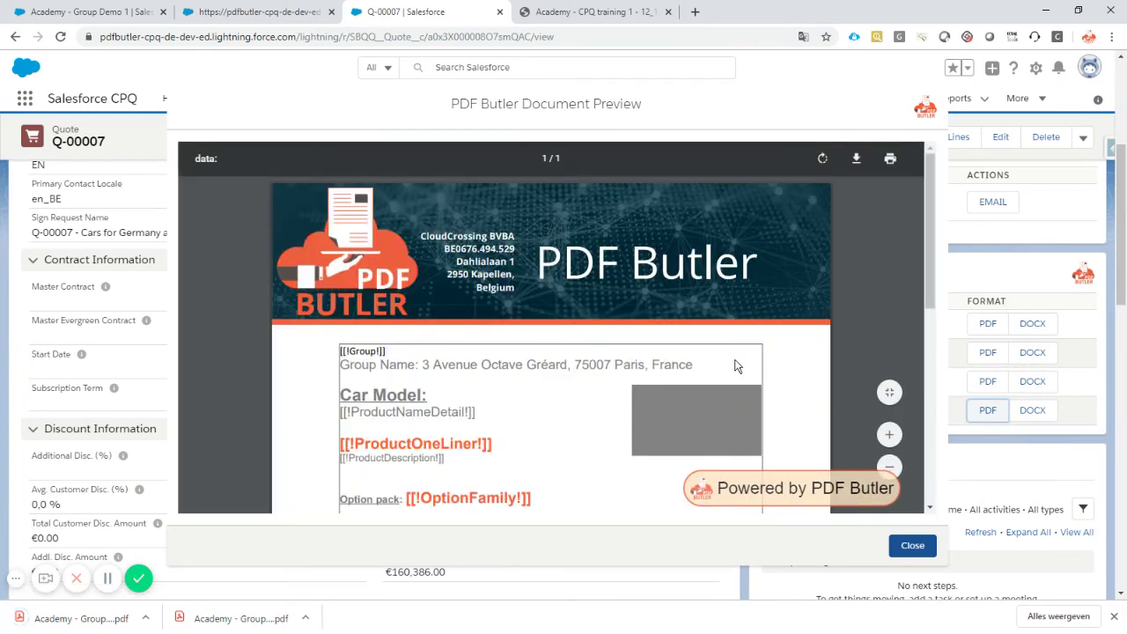
scroll(737, 366, down, 2)
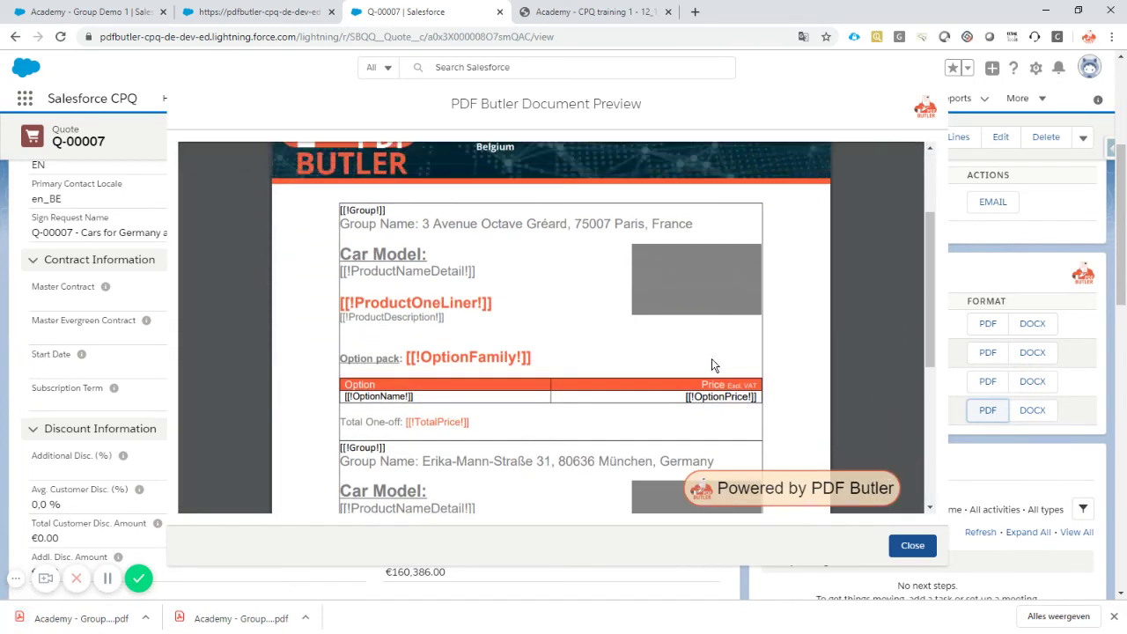
scroll(701, 364, down, 2)
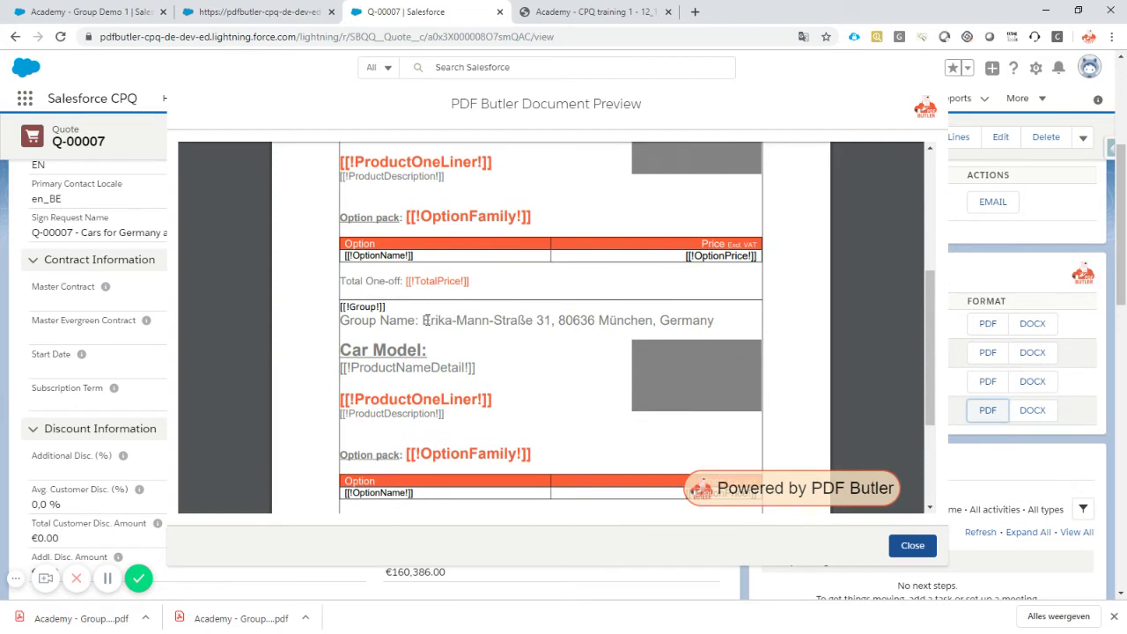
drag(426, 319, 715, 320)
scroll(700, 229, up, 2)
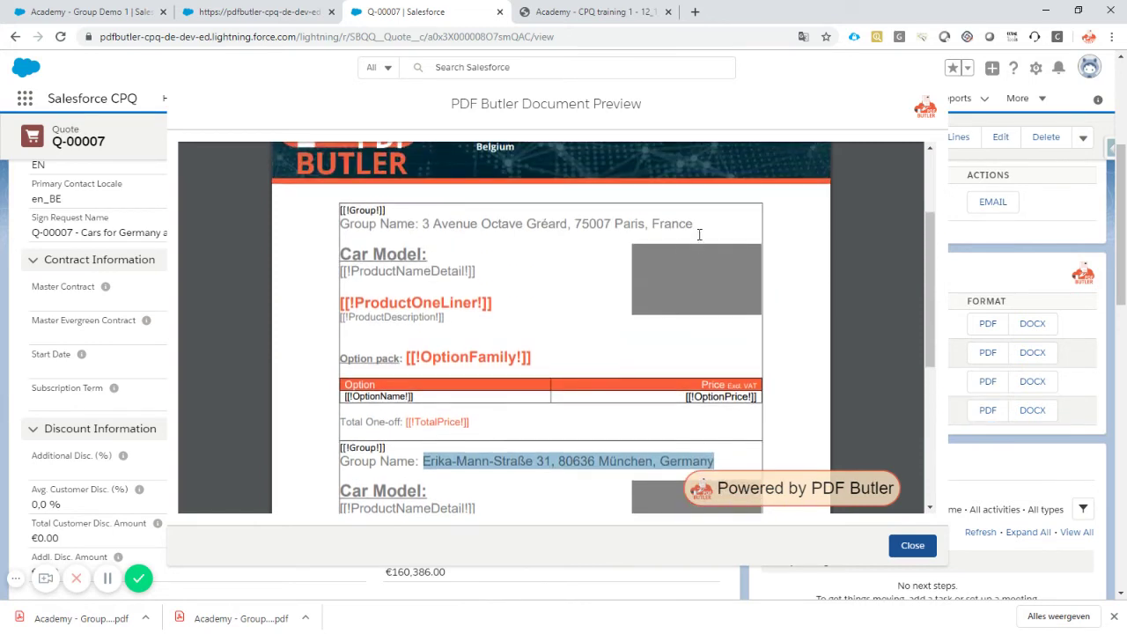
drag(700, 229, 356, 210)
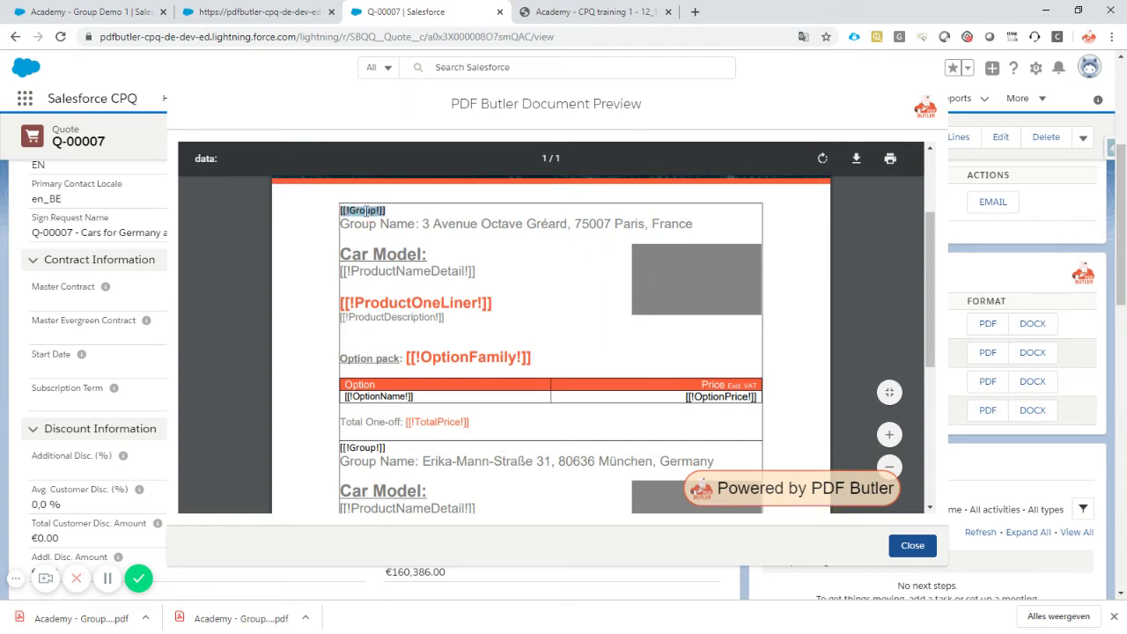
In the doc config, edit the Group config type and set its Remove Mergefield Action to CONTAINING PARAGRAPH
click(277, 13)
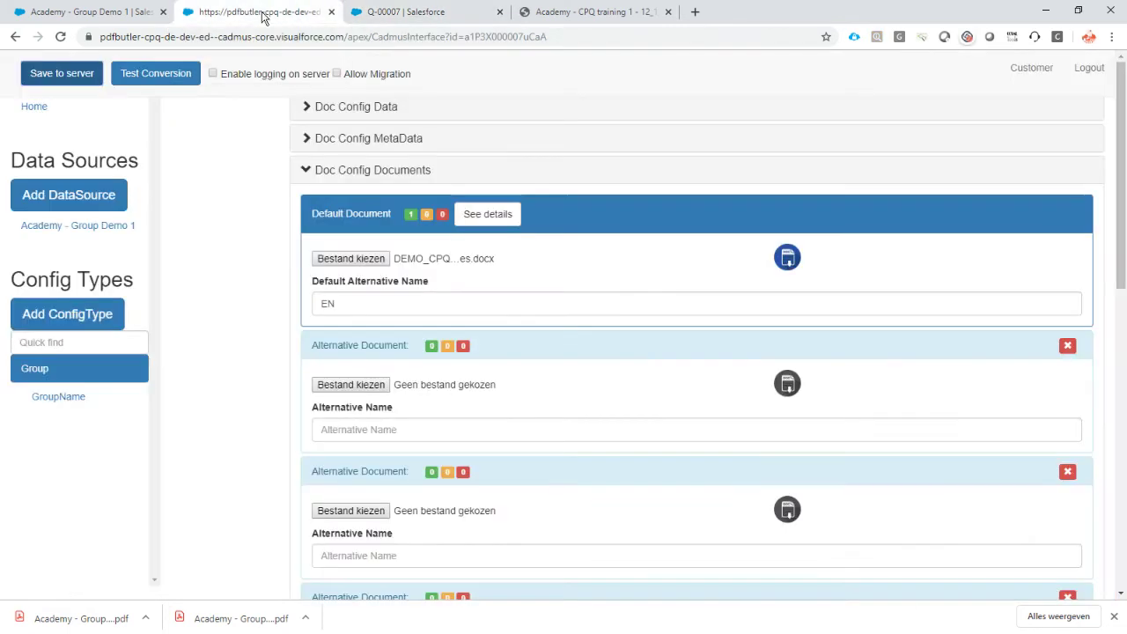
click(57, 373)
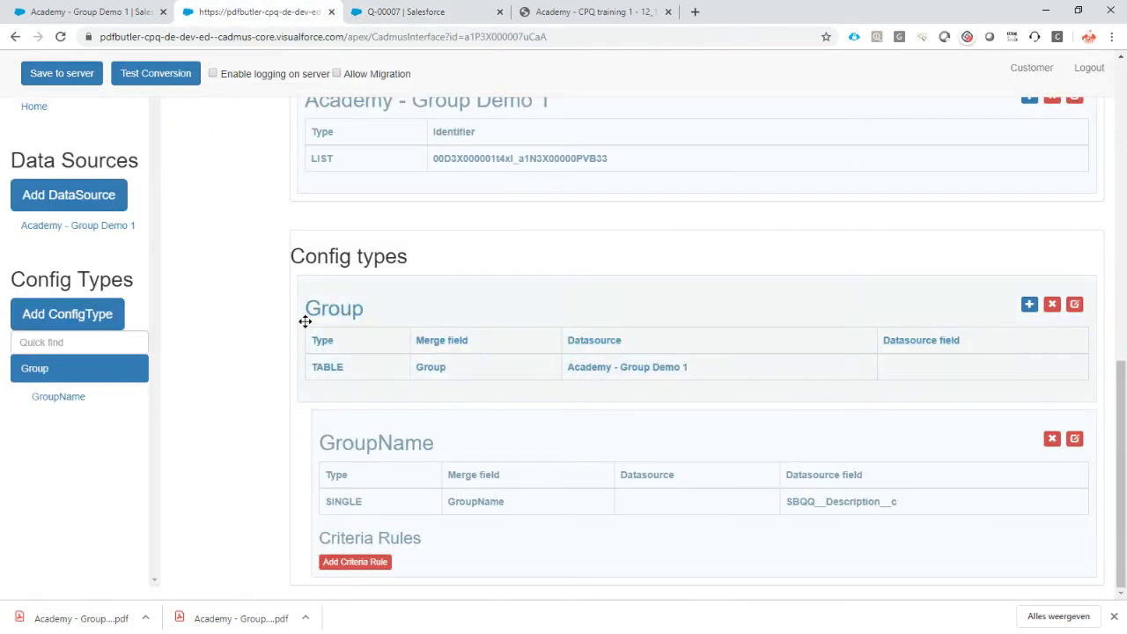
click(1074, 304)
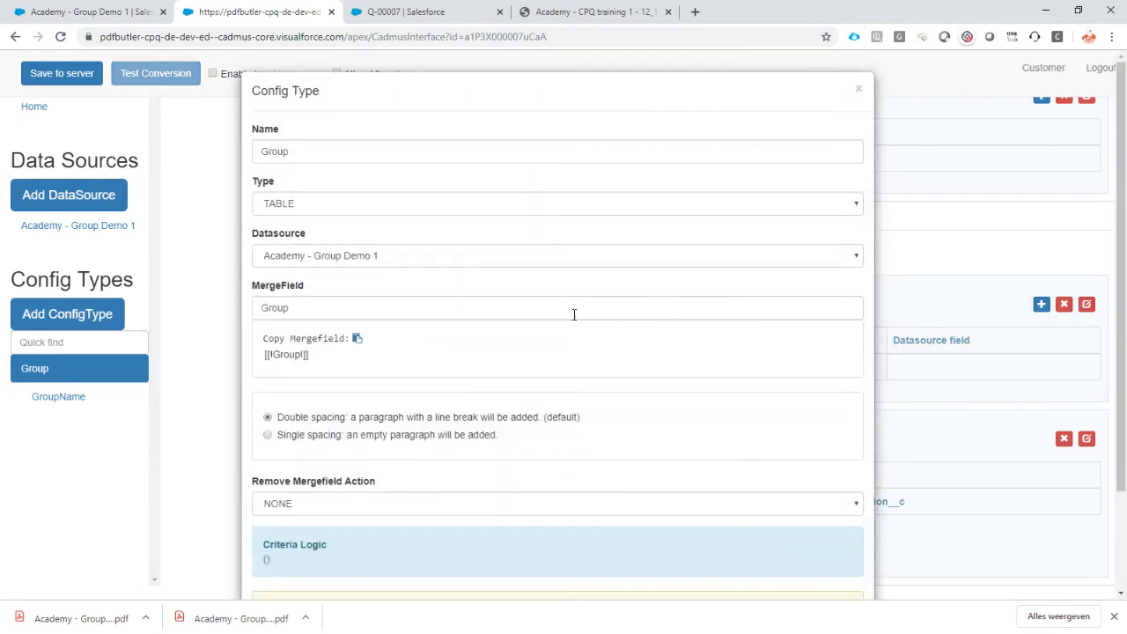
scroll(360, 400, down, 1)
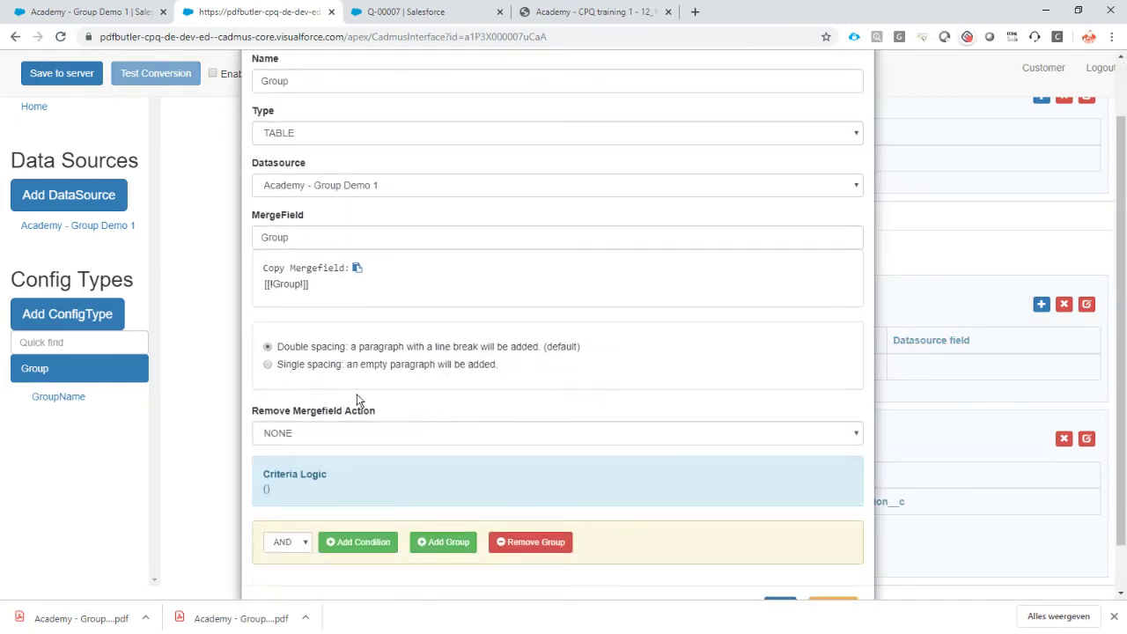
click(305, 432)
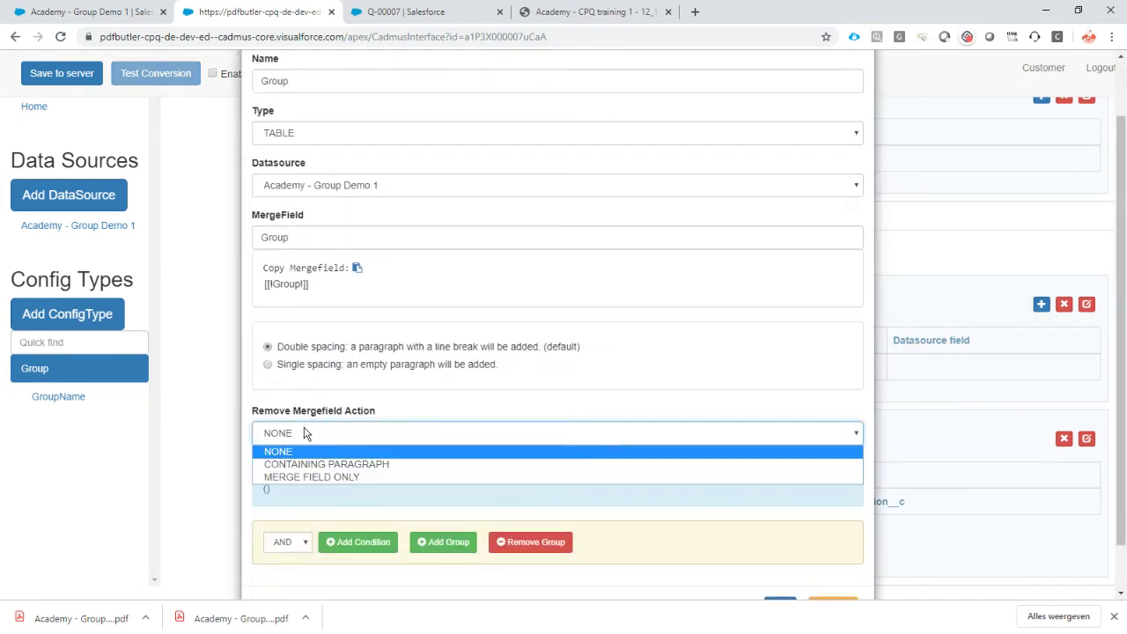
click(338, 464)
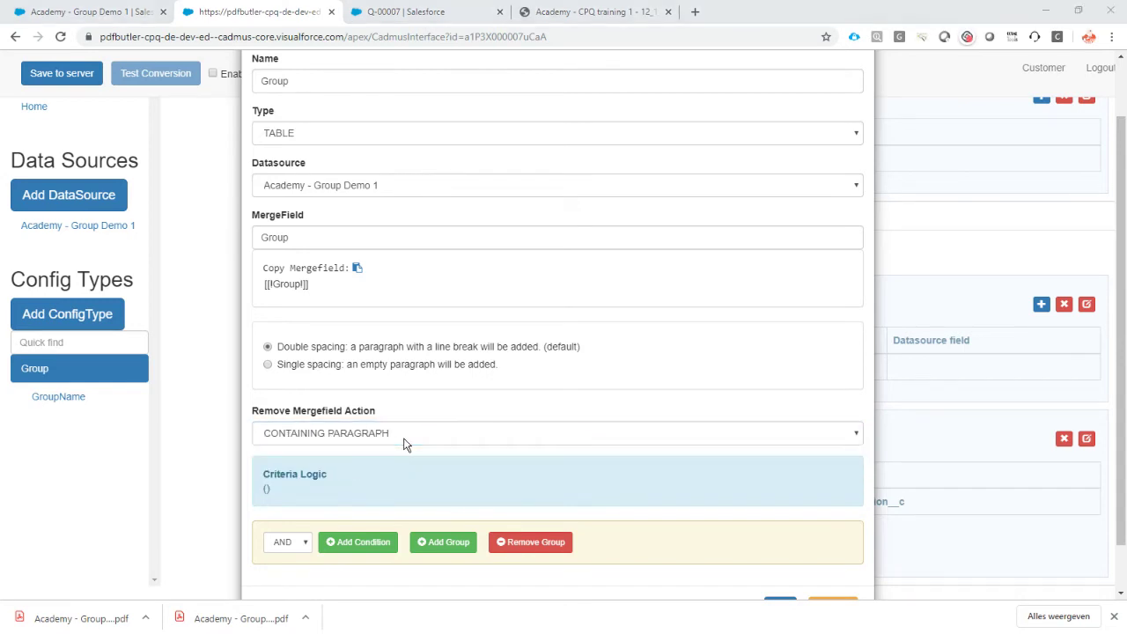
In the Word template, try deleting the Group merge field with its whole paragraph and by itself, undoing each deletion, and return to the doc config
key(alt+Tab)
triple_click(305, 300)
key(Delete)
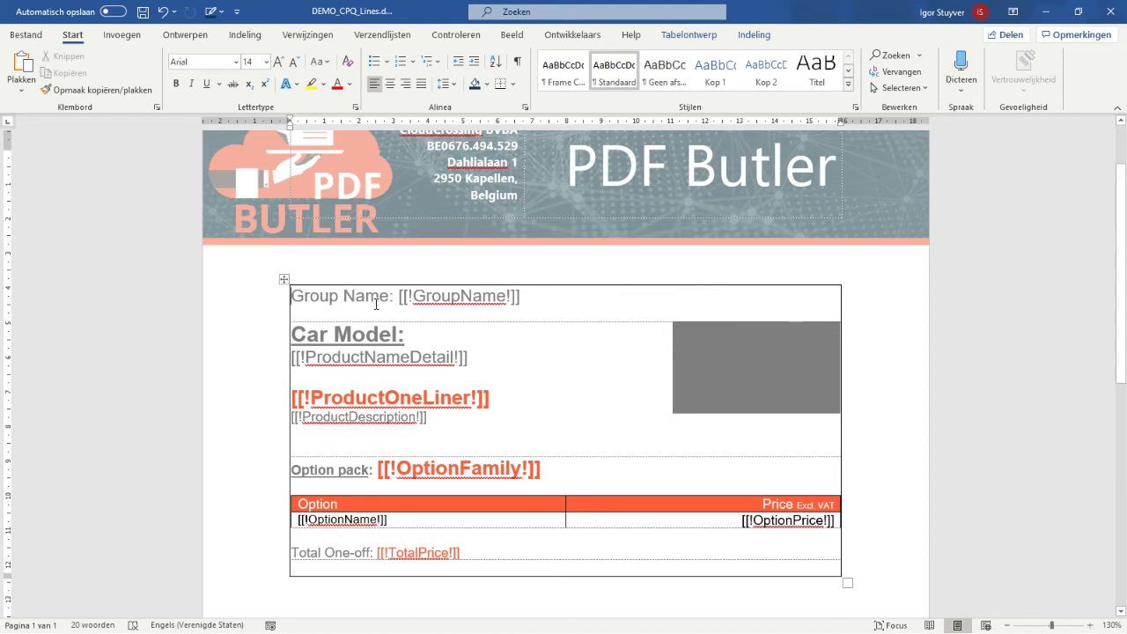
key(ctrl+z)
mouse_move(360, 302)
mouse_down()
mouse_move(297, 300)
mouse_move(360, 301)
mouse_up()
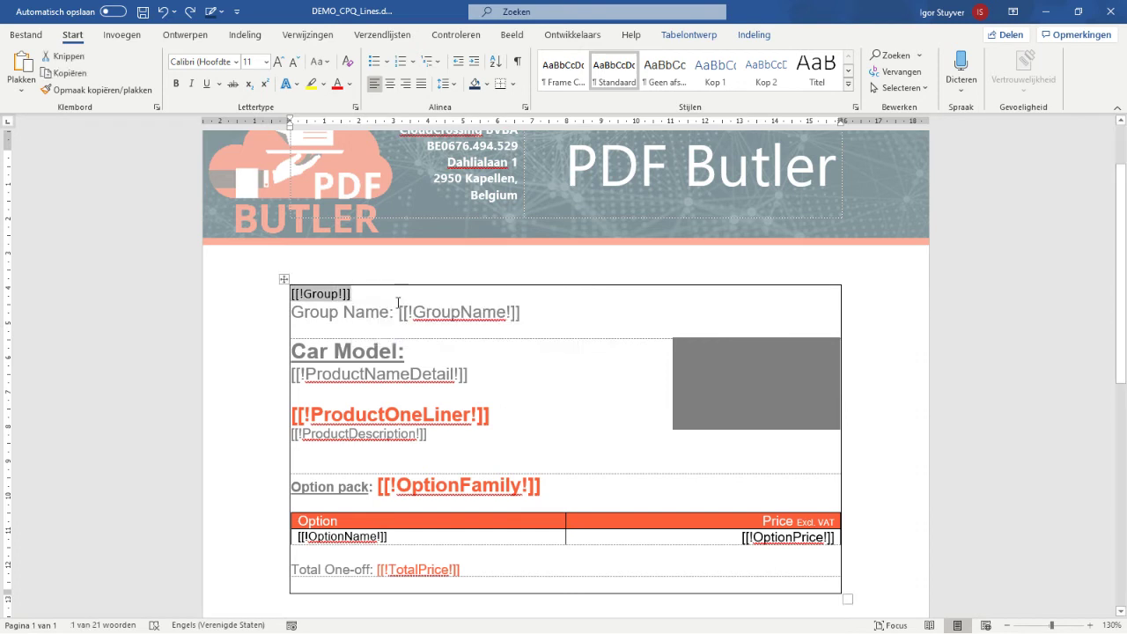
key(Delete)
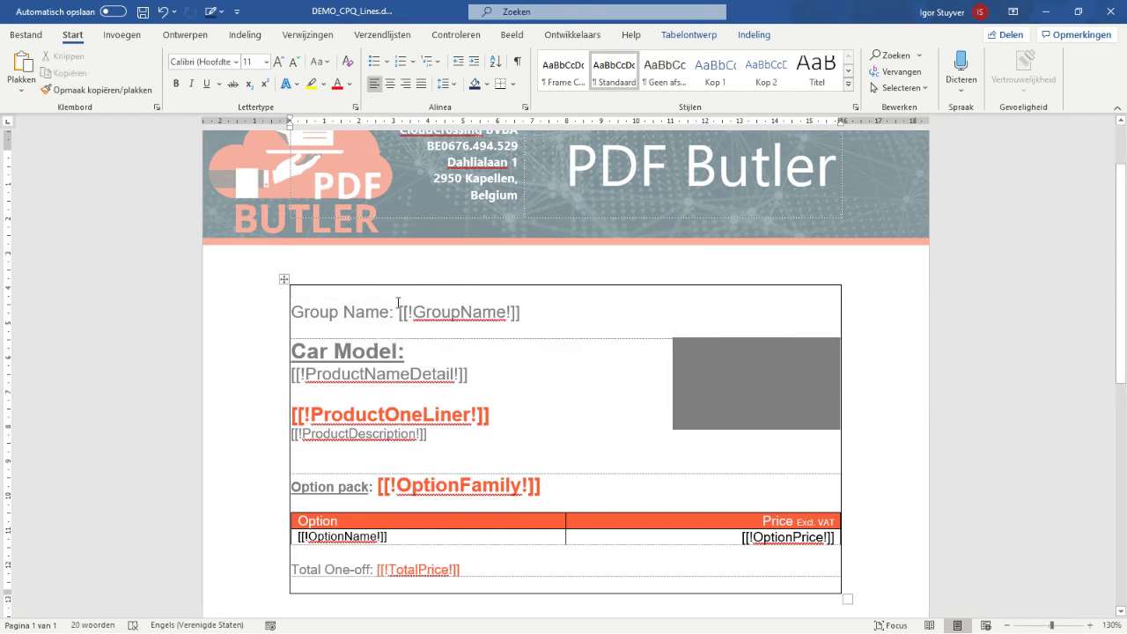
key(ctrl+z)
key(alt+Tab)
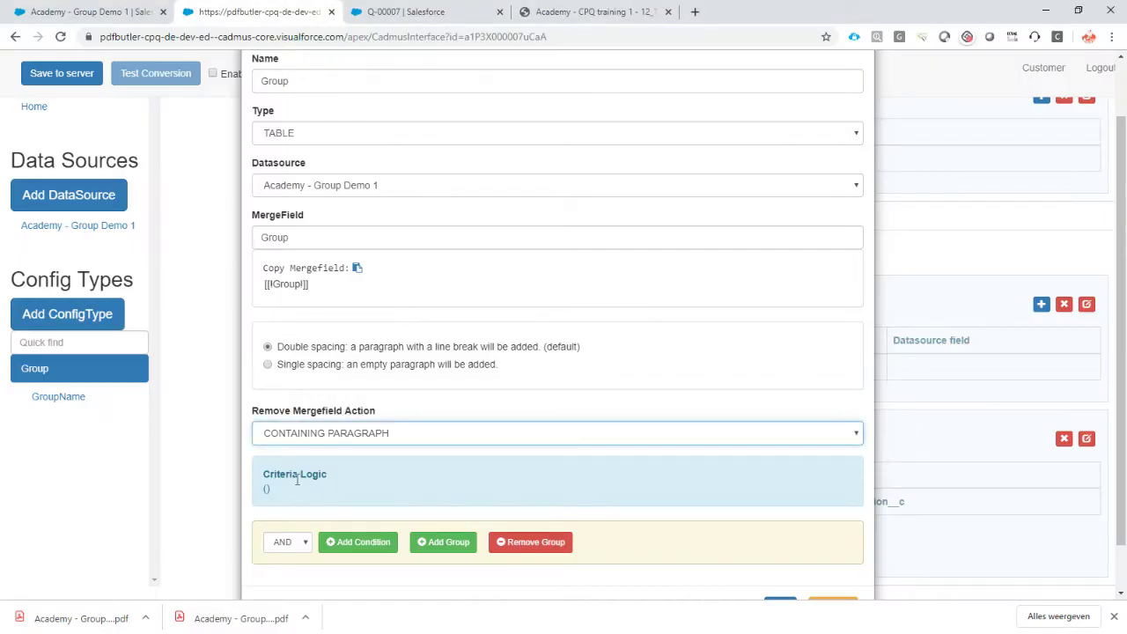
Confirm the edited Group config type and save the doc config to the server
scroll(350, 443, down, 1)
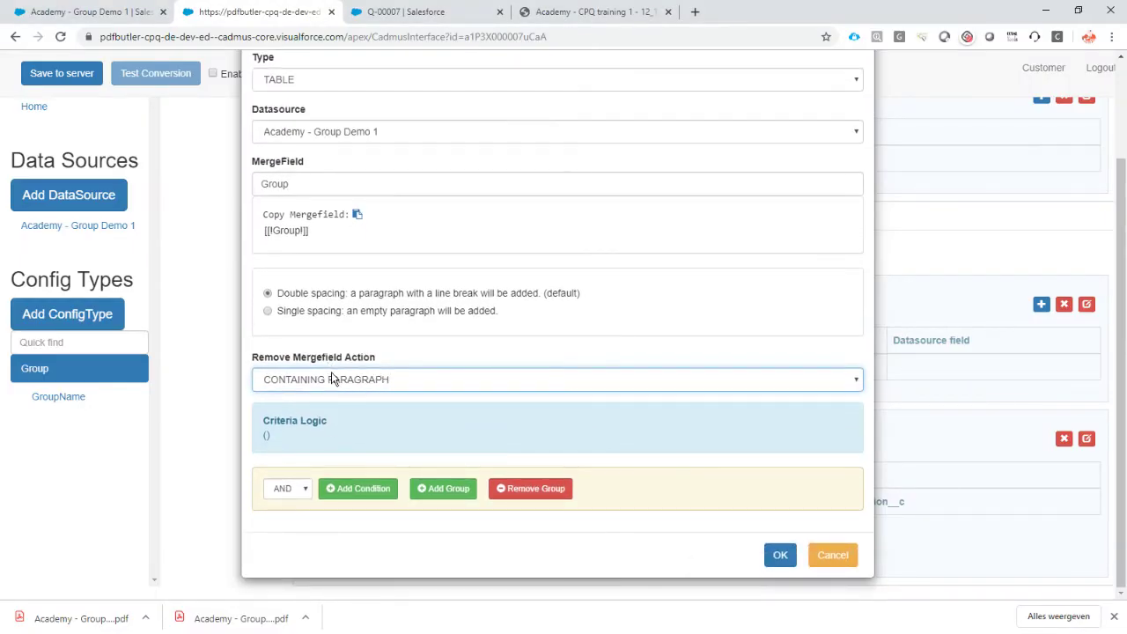
click(782, 557)
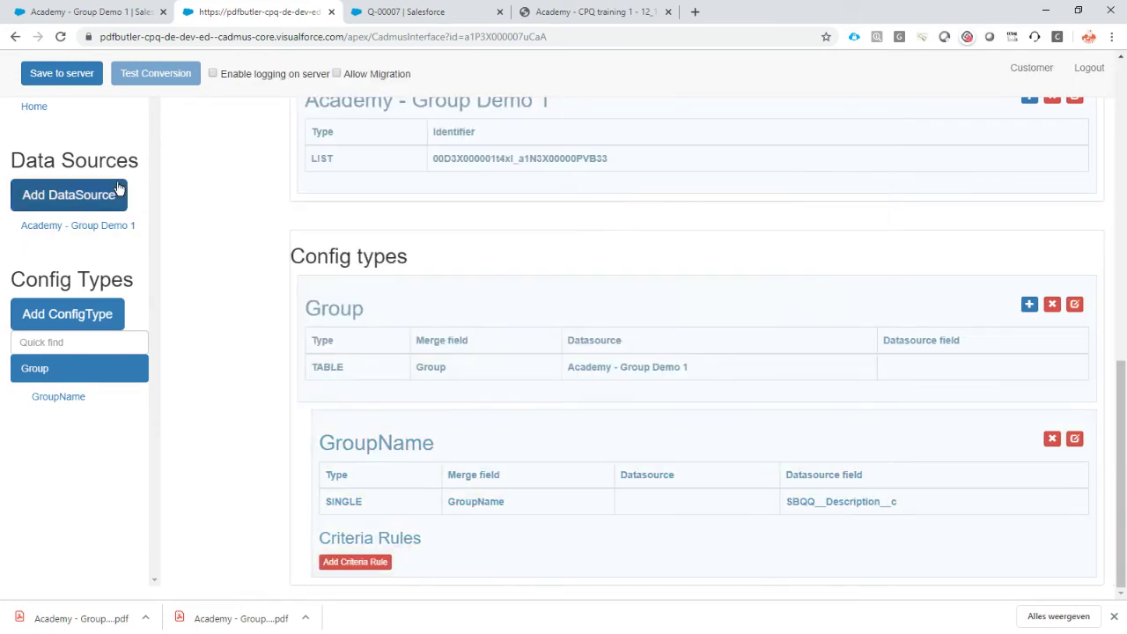
click(62, 77)
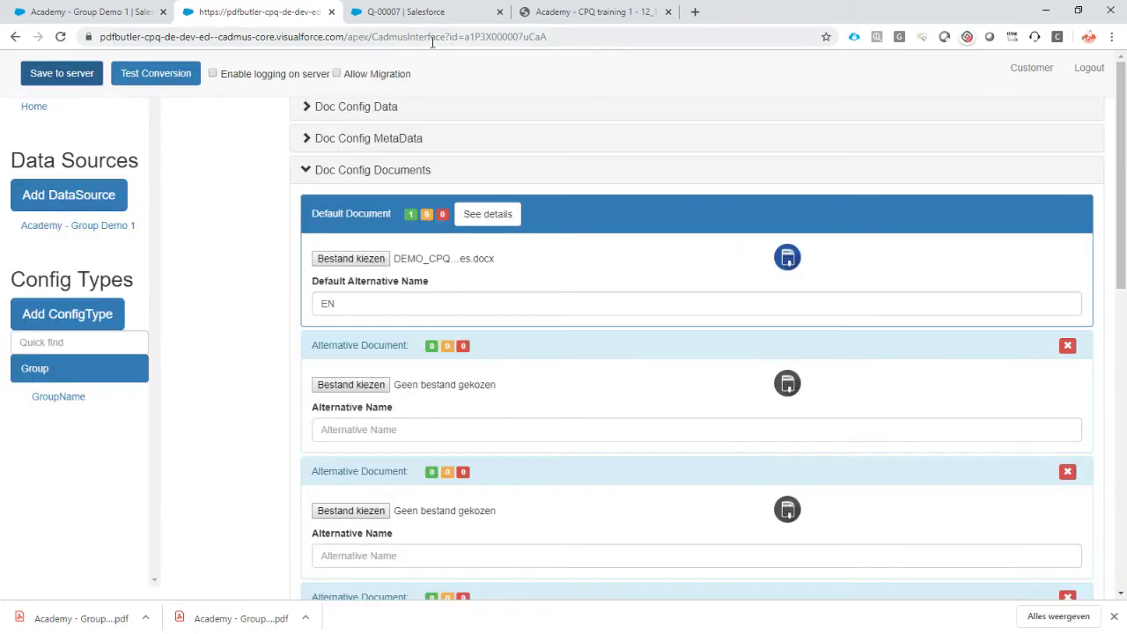
Regenerate the Academy - Group Demo 1 PDF from quote Q-00007, examine the group names and the unfilled product and option merge fields, and close the preview
click(432, 17)
click(913, 544)
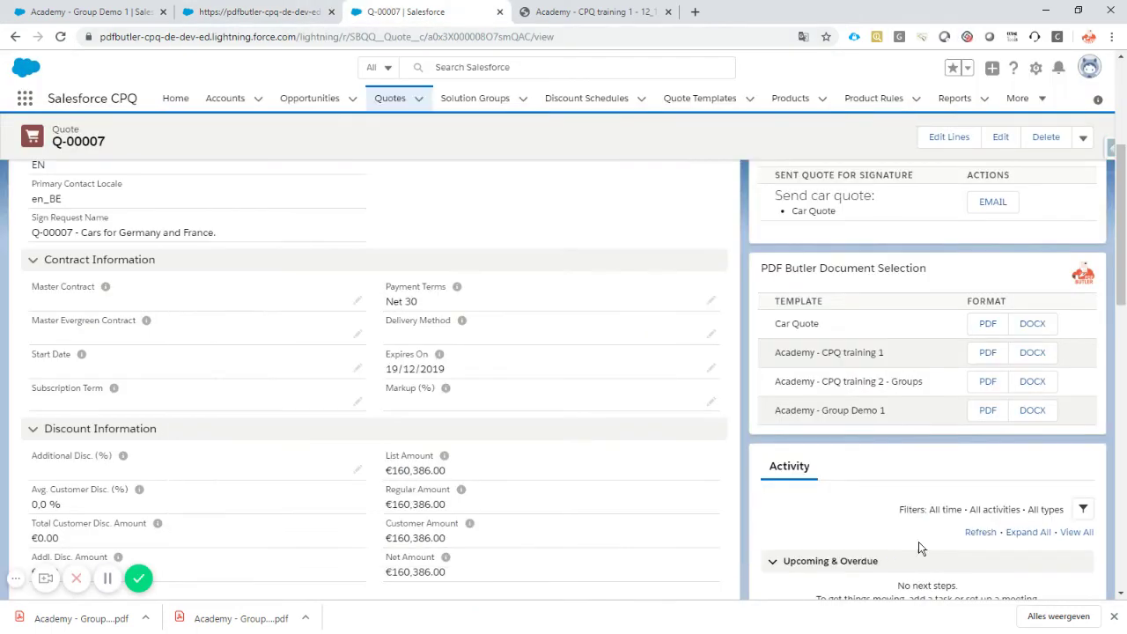
click(986, 411)
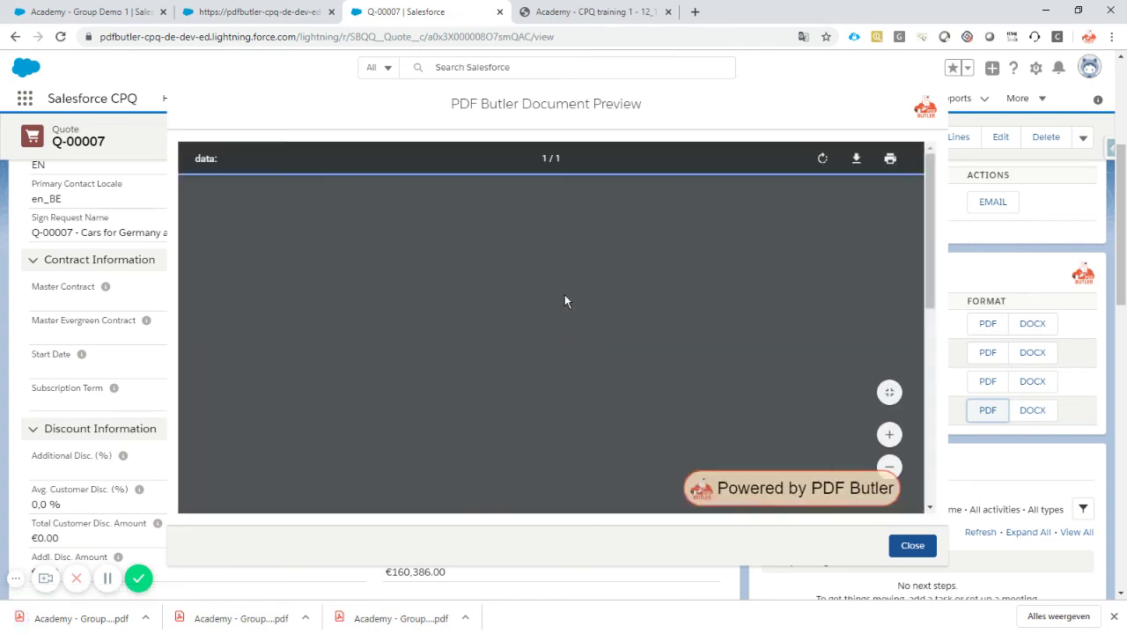
scroll(565, 295, down, 2)
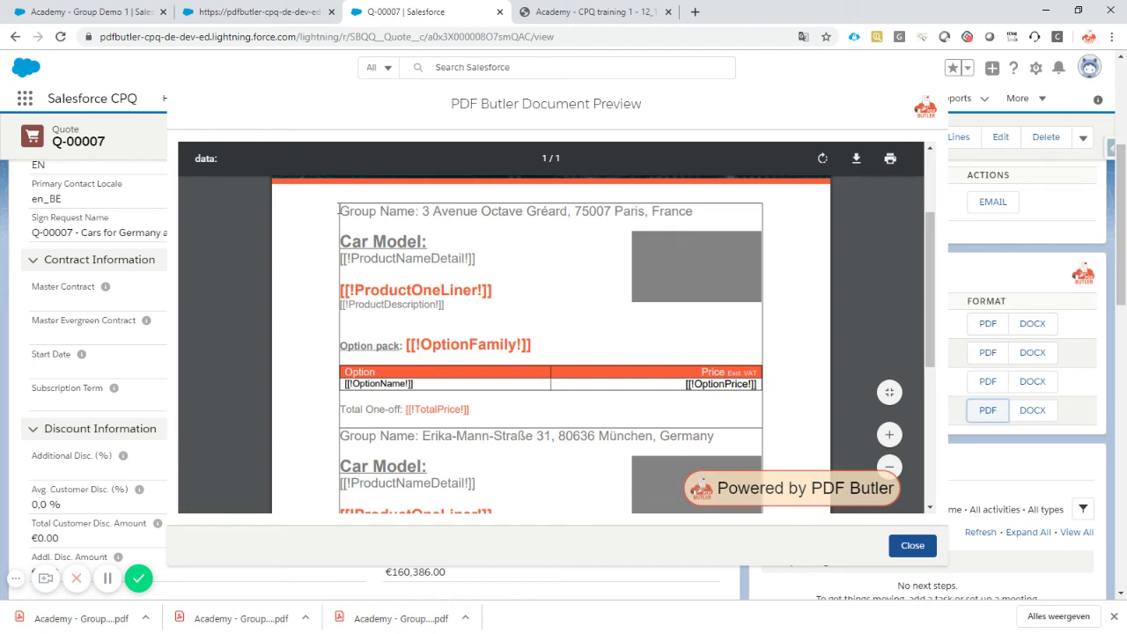
drag(340, 210, 695, 215)
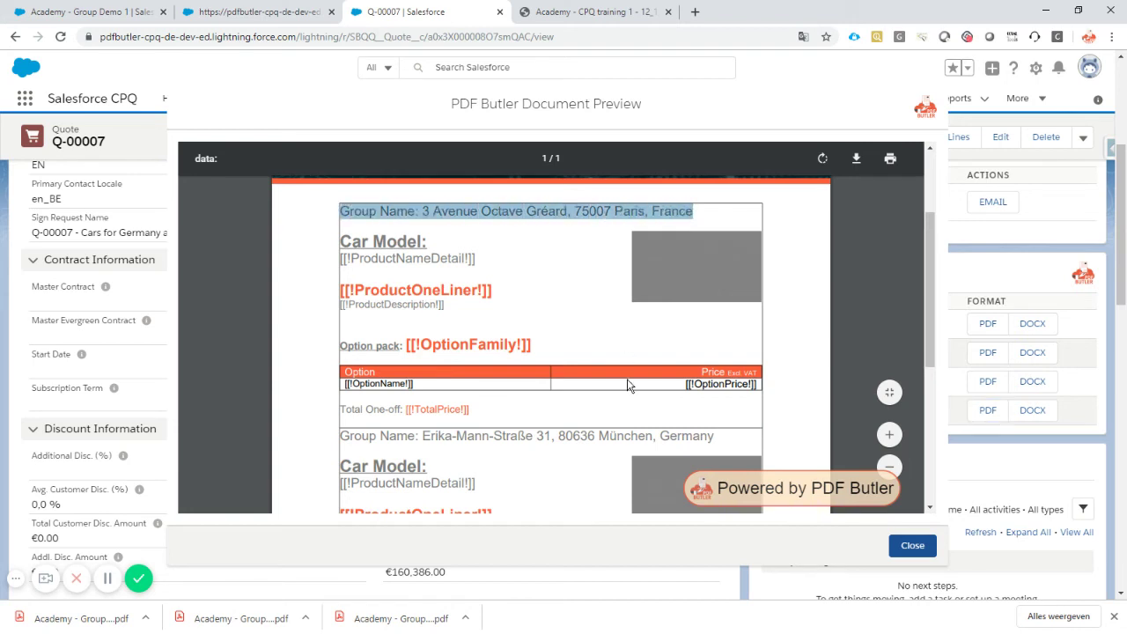
drag(715, 436, 344, 435)
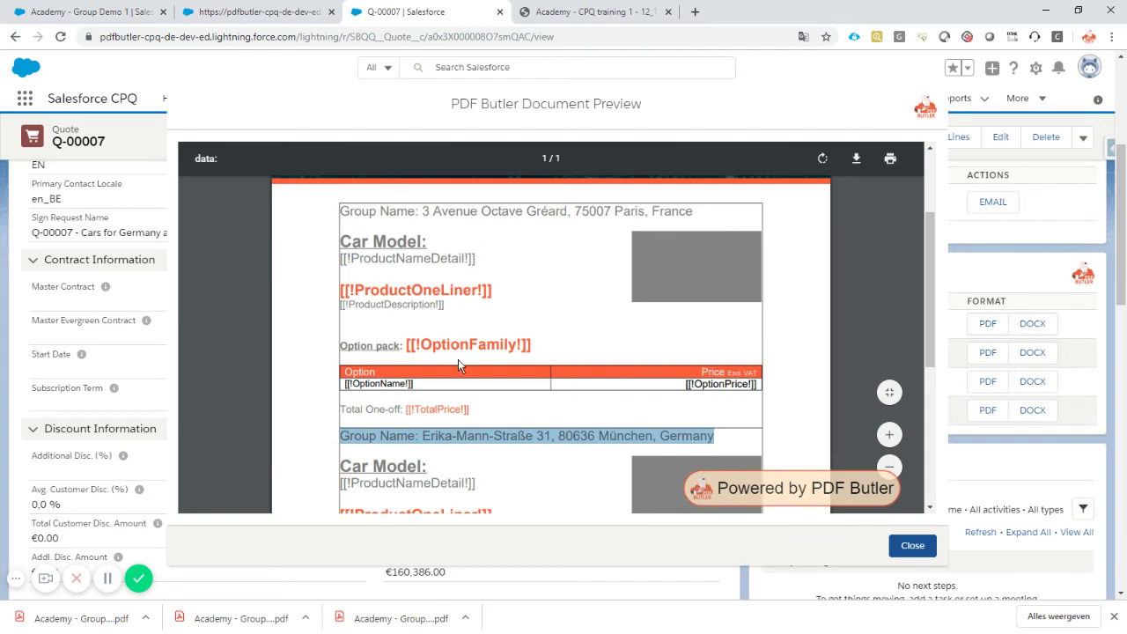
drag(345, 240, 534, 342)
drag(485, 411, 472, 411)
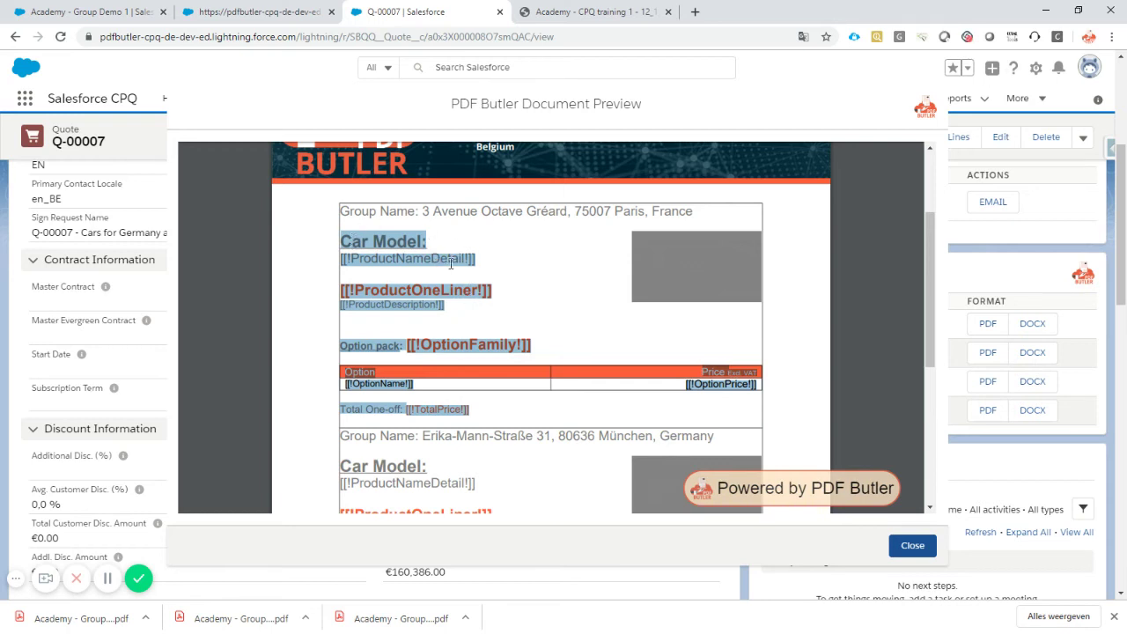
click(913, 546)
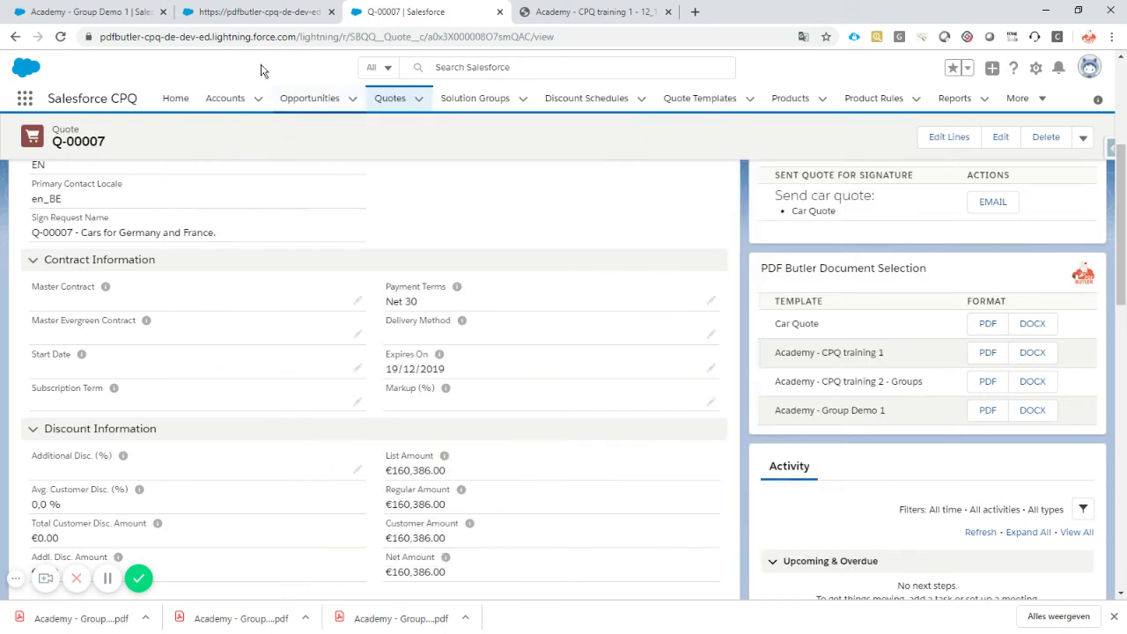
click(112, 16)
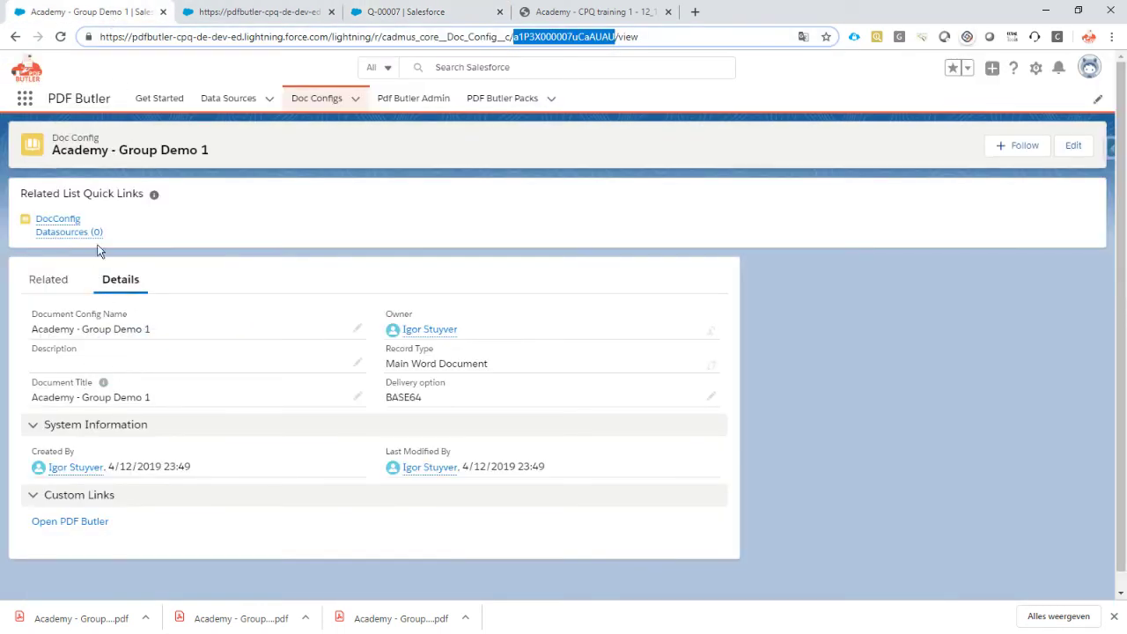
click(268, 99)
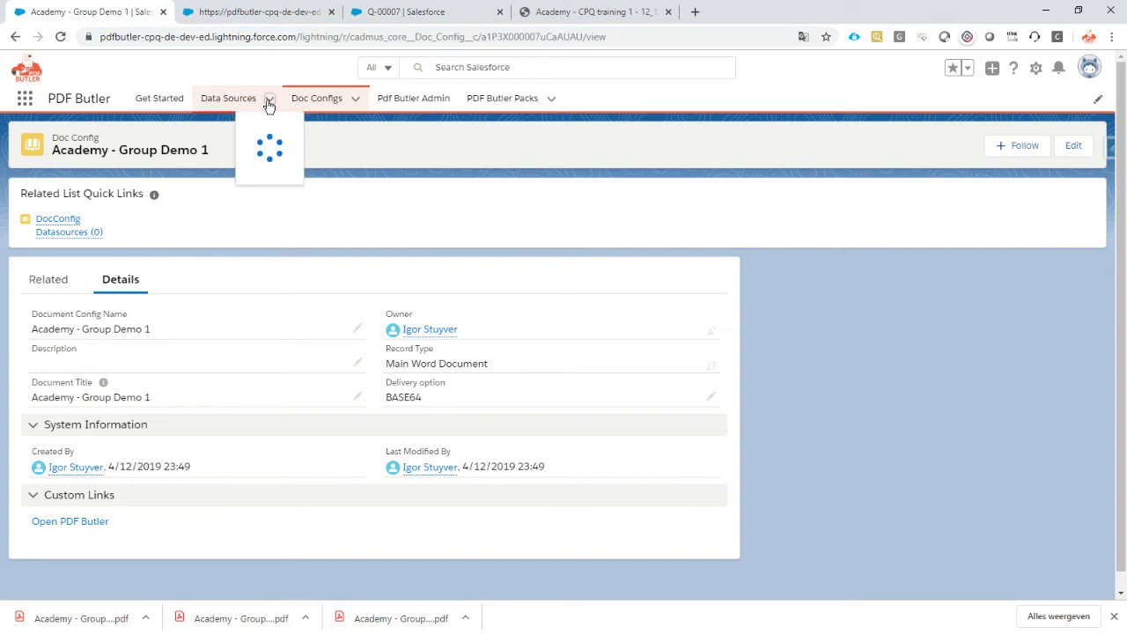
click(270, 183)
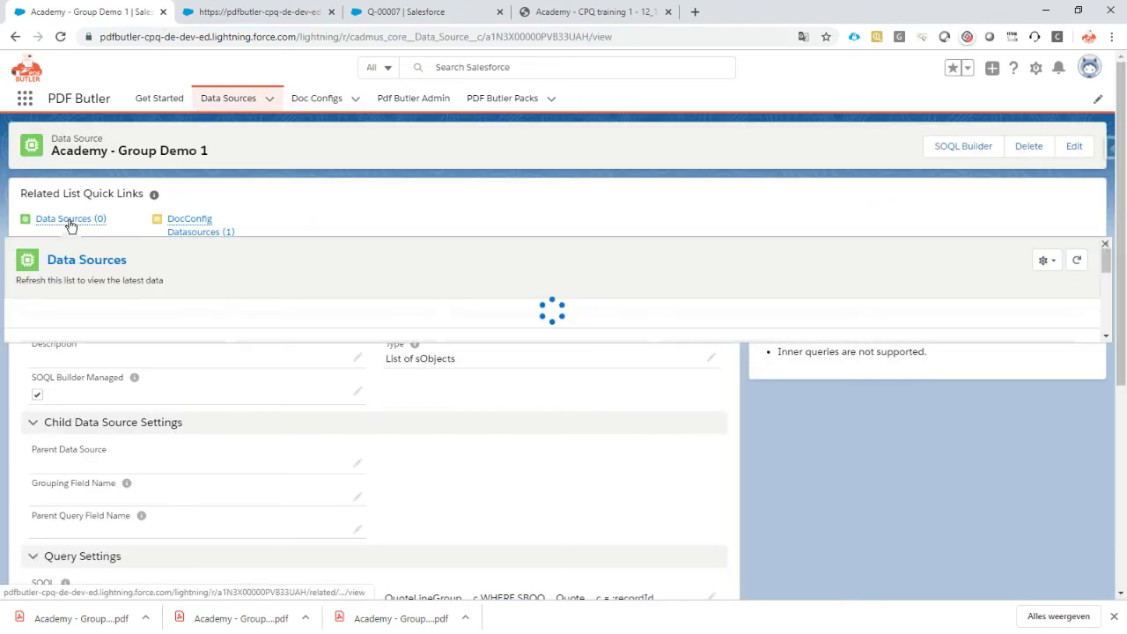
click(71, 221)
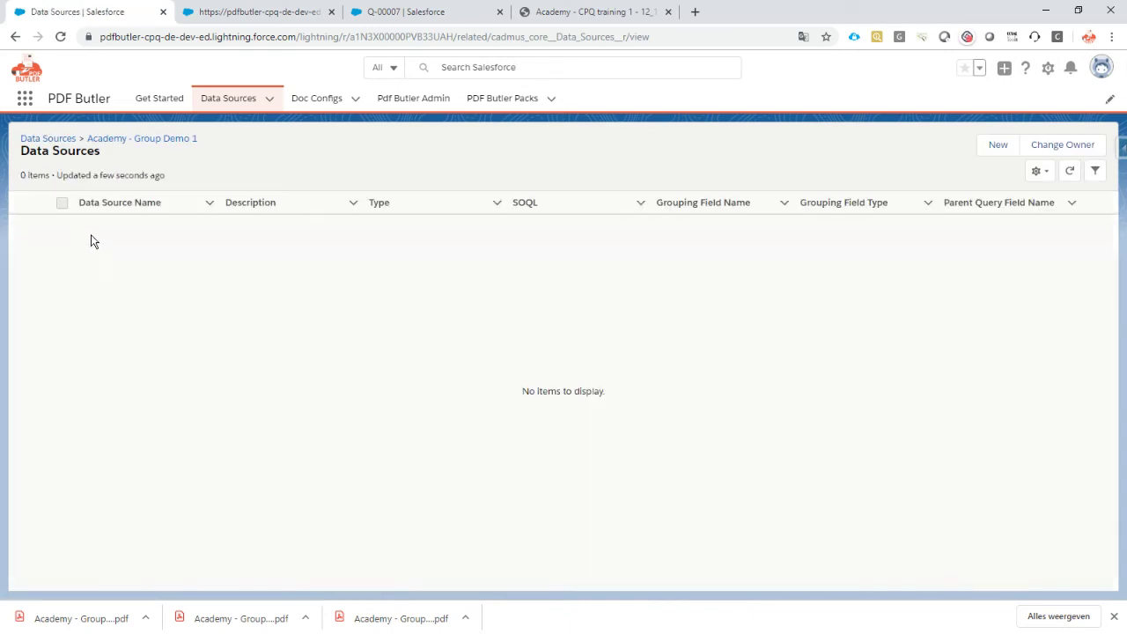
click(996, 147)
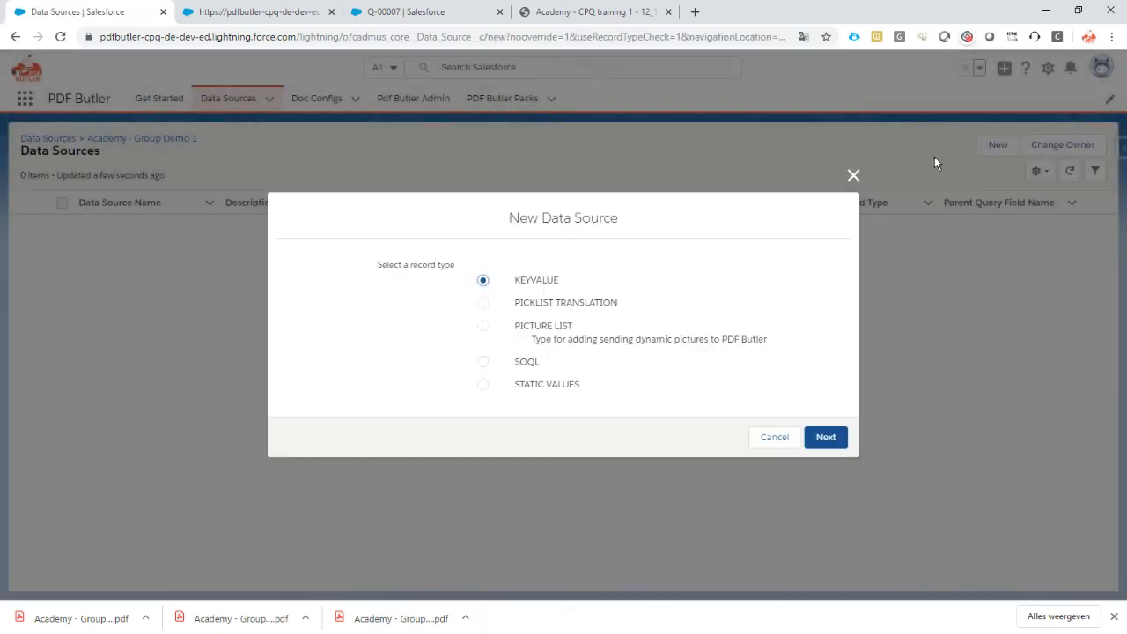
click(527, 362)
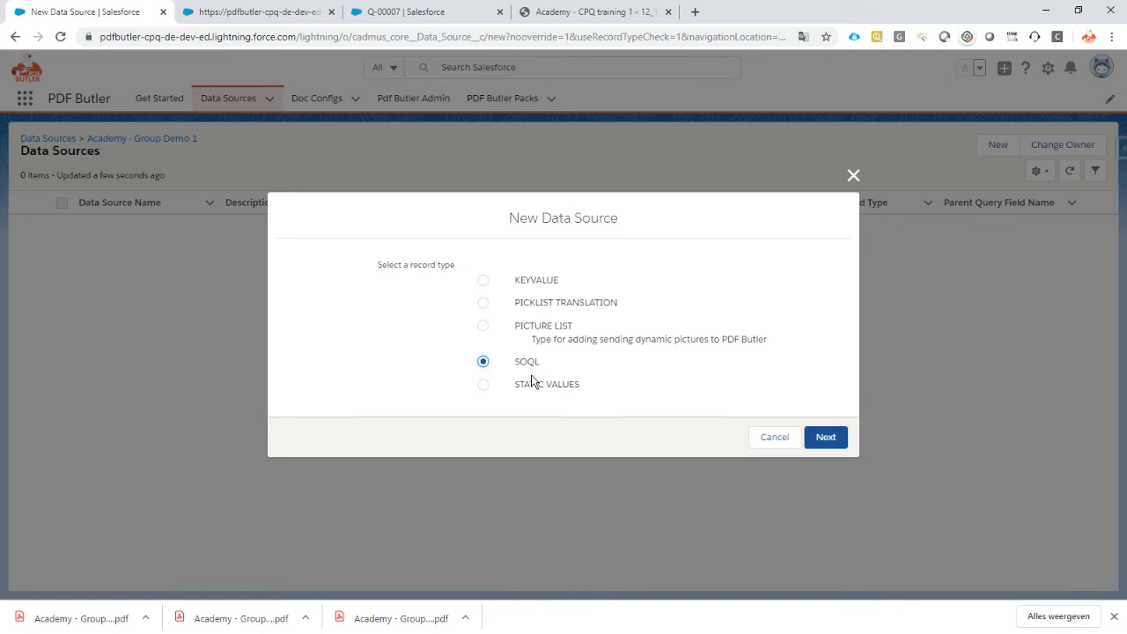
Examine the grouped lines of quote Q-00007 in the quote line editor and cancel the new data source
click(394, 20)
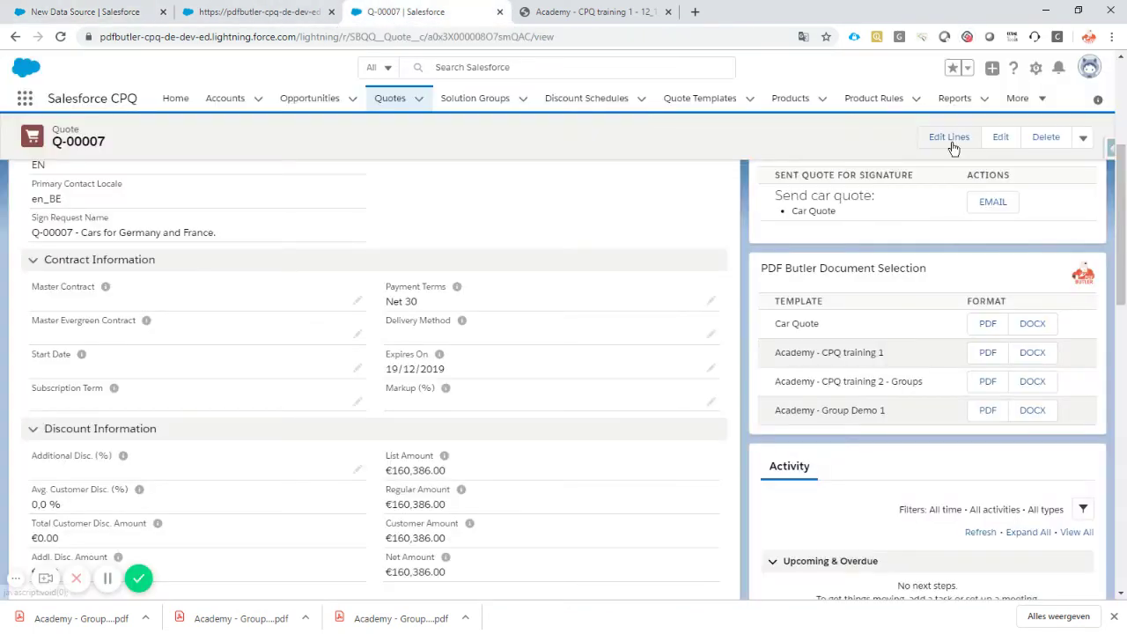
click(907, 174)
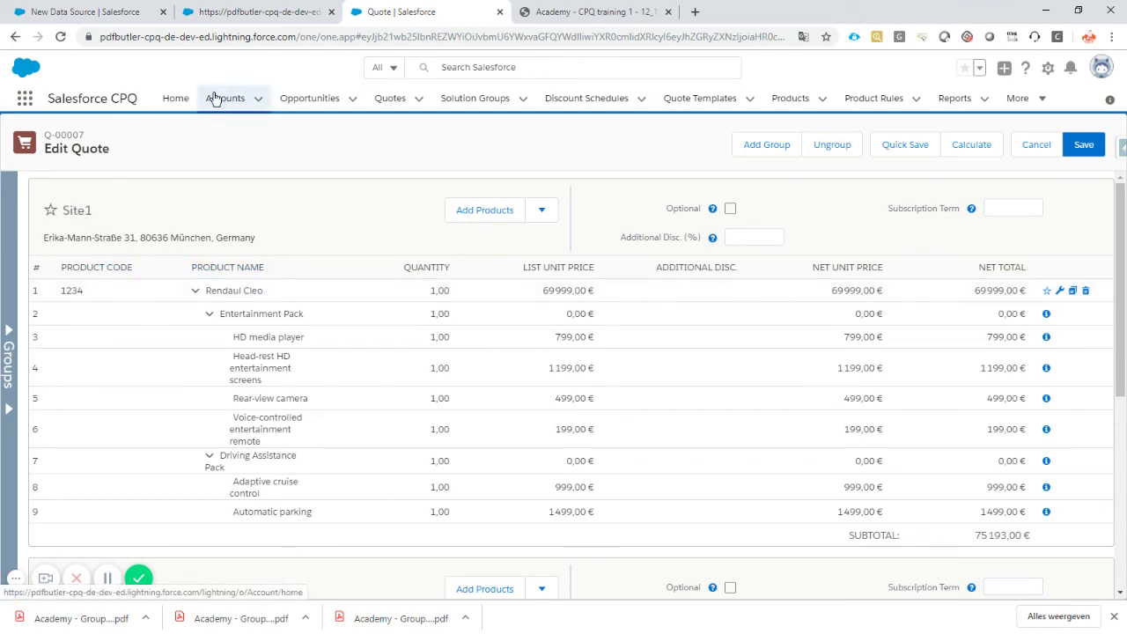
click(99, 15)
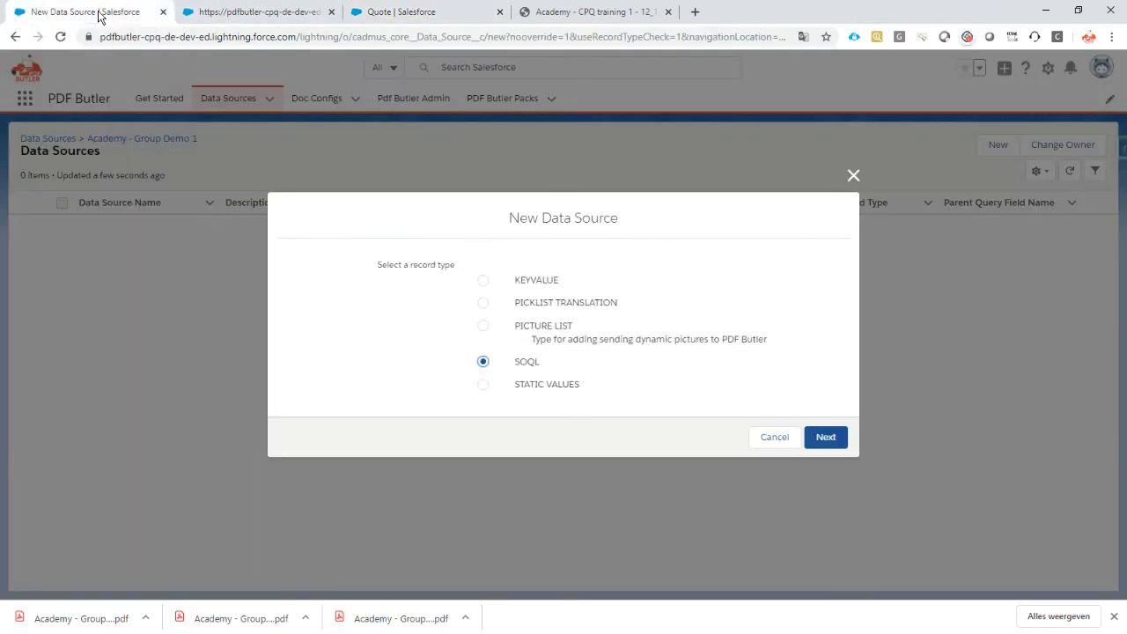
click(783, 438)
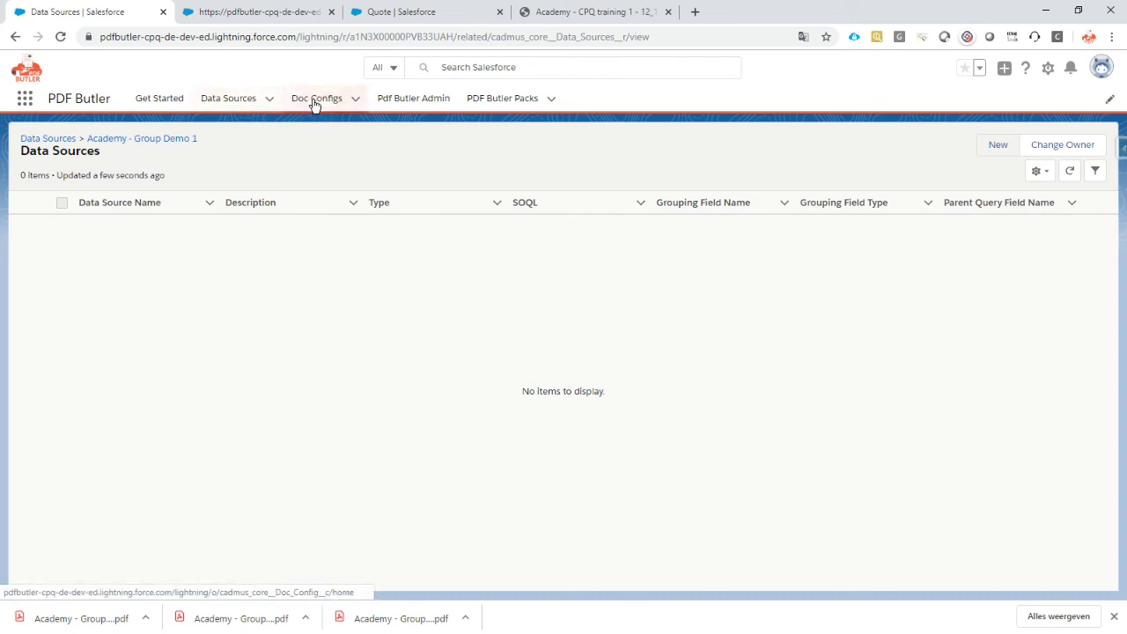
Look up the Academy - Group Demo 1 data source in the data source list and open the Academy - Group CPQ Data data source
click(234, 102)
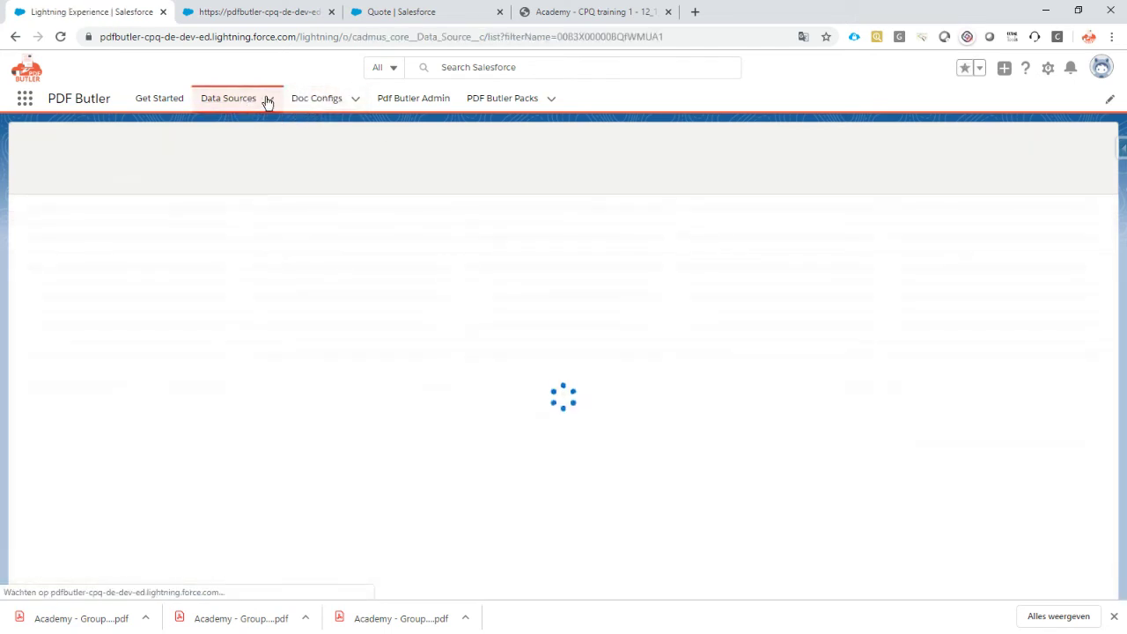
click(269, 101)
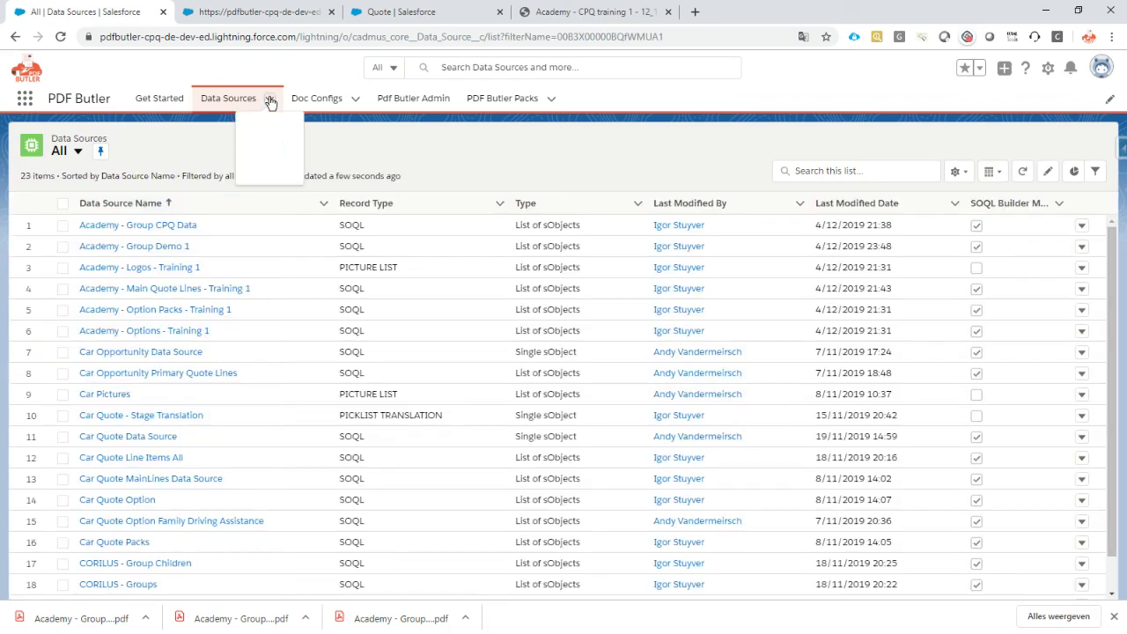
click(151, 245)
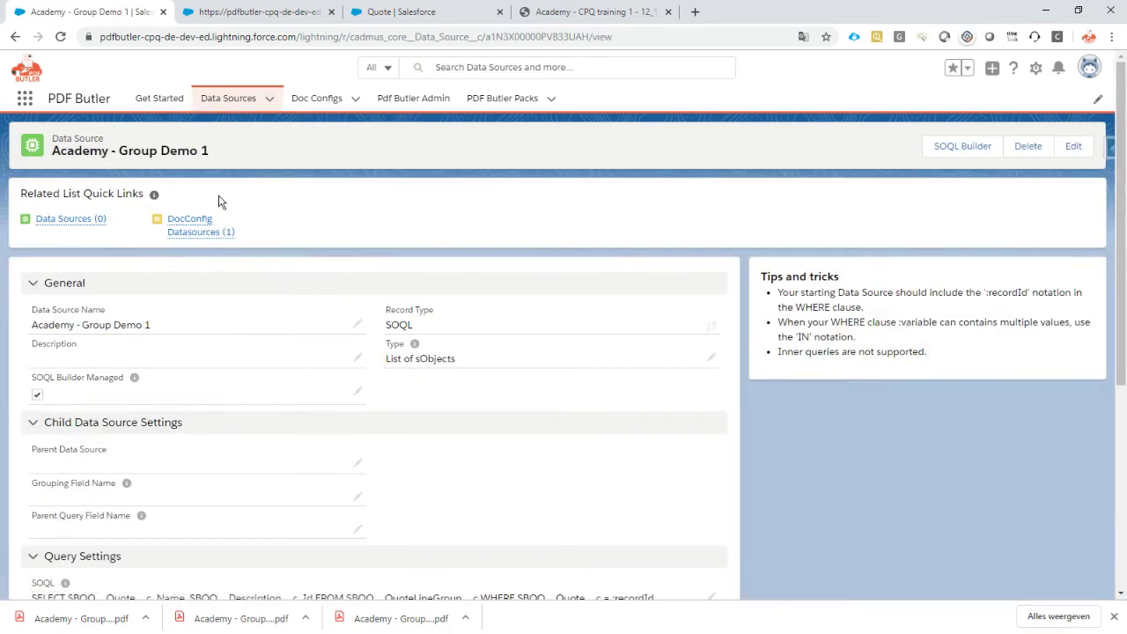
click(270, 99)
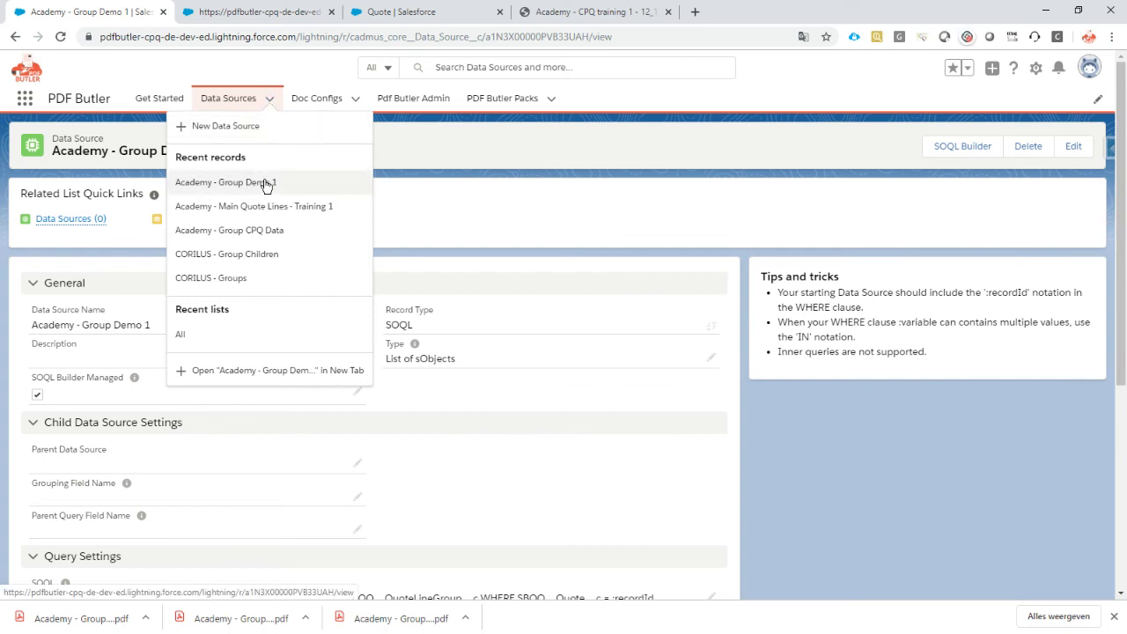
click(265, 232)
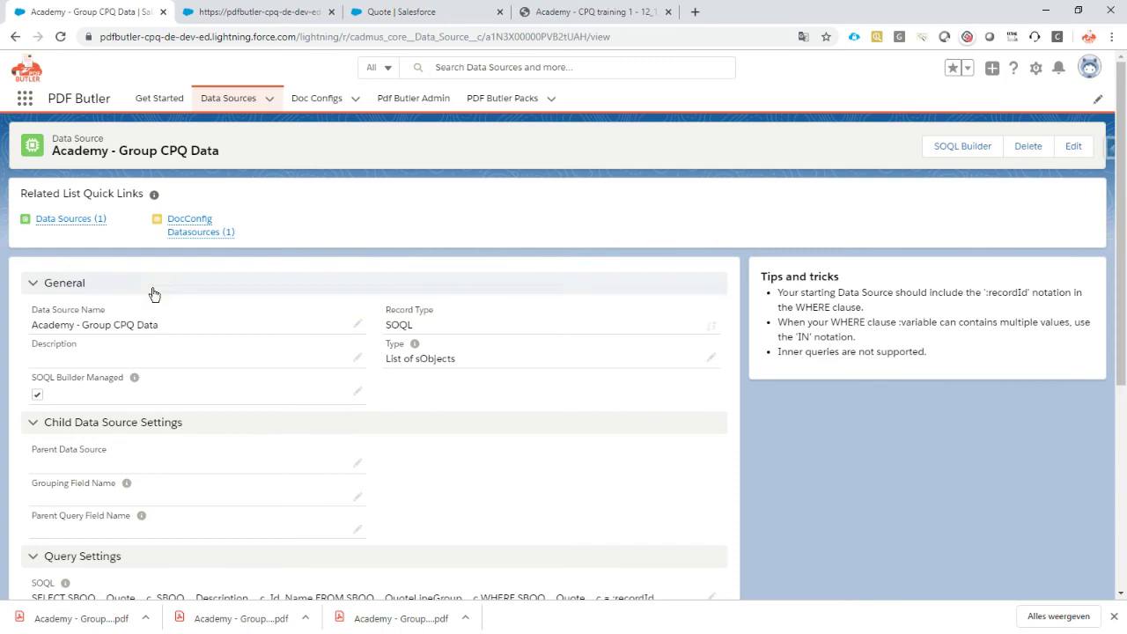
Examine the Academy - Group CPQ Data query, then open its child data source Academy - Main Quote Lines - Training 1 and review its child settings
scroll(168, 314, down, 1)
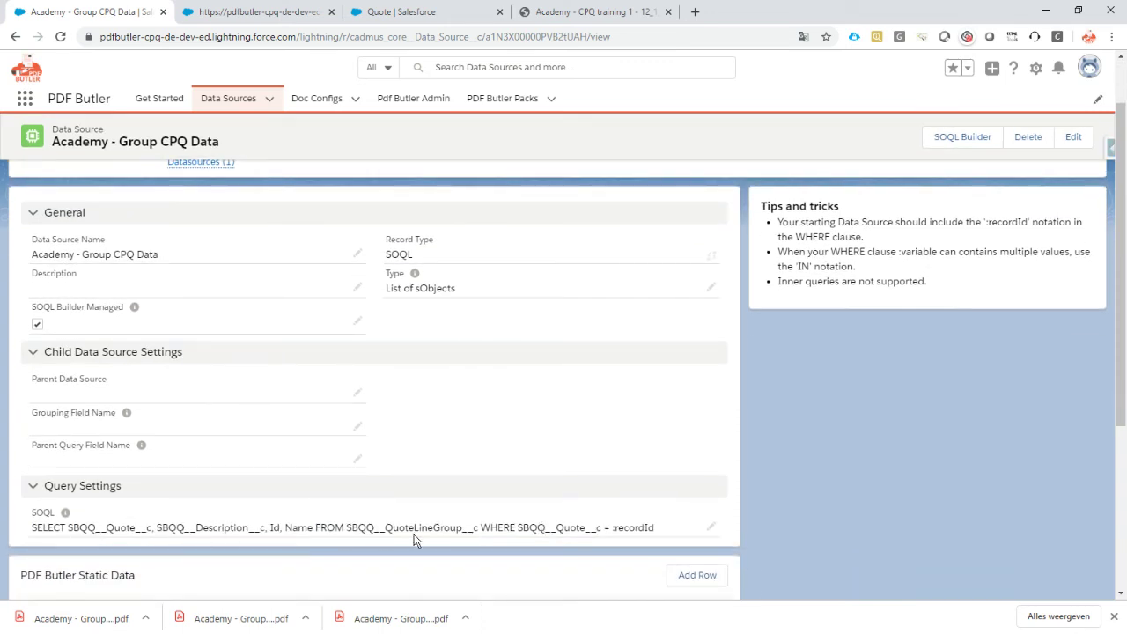
triple_click(671, 533)
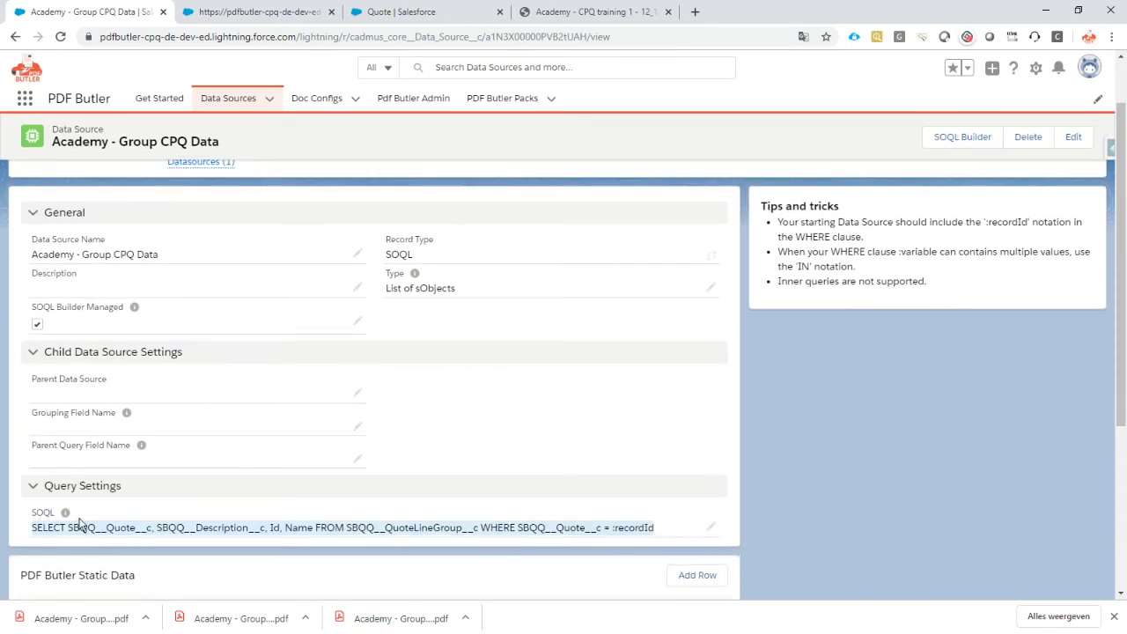
scroll(239, 464, up, 1)
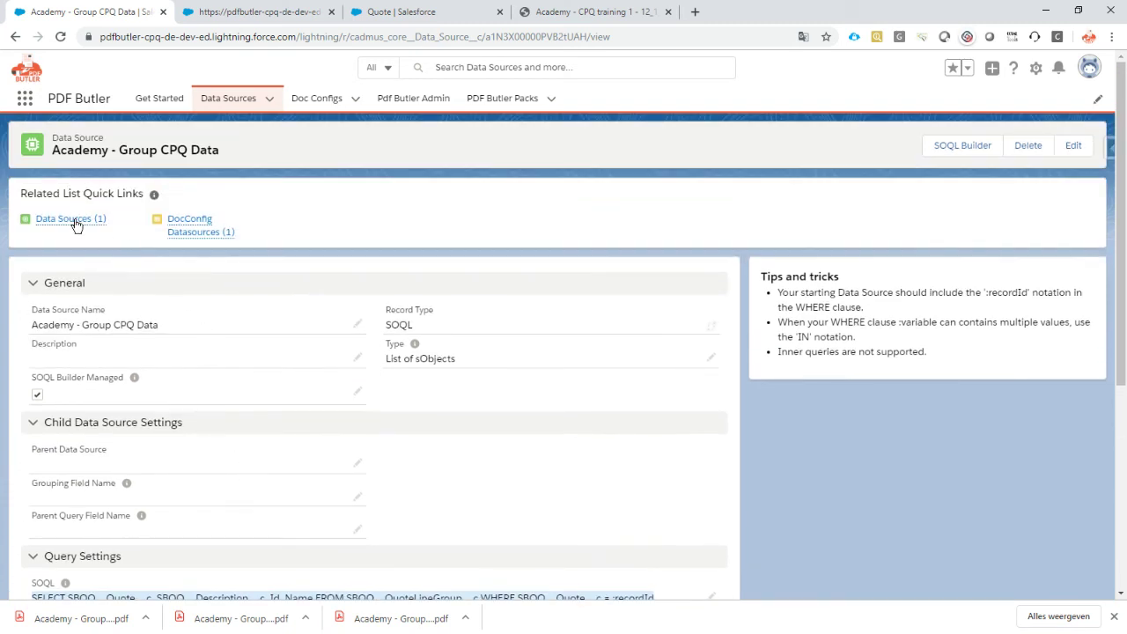
mouse_move(76, 222)
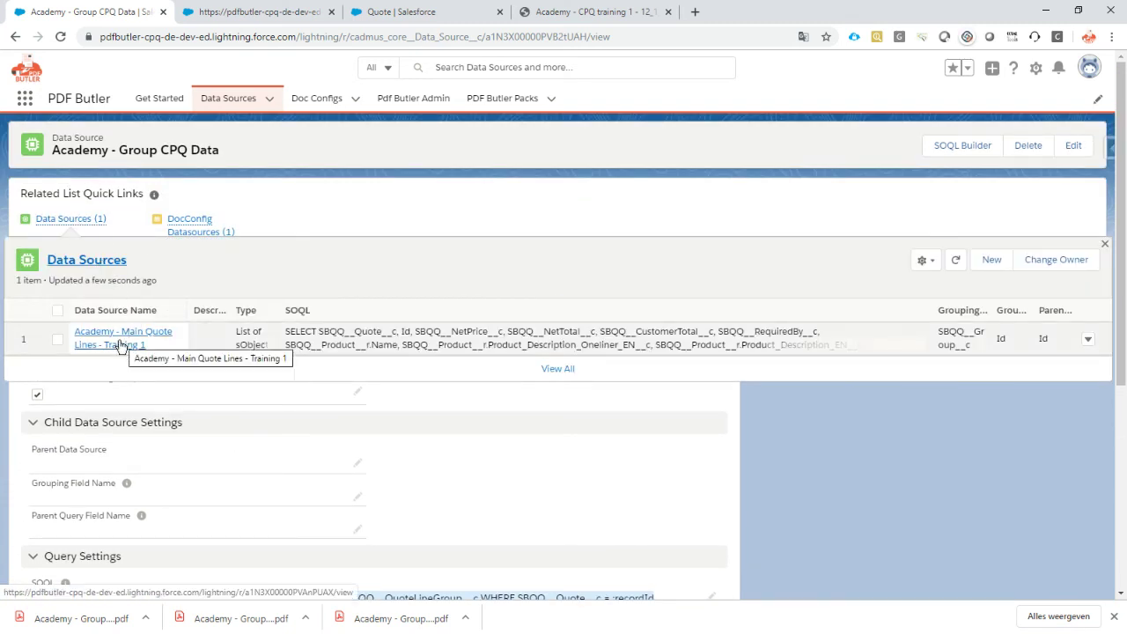
click(122, 345)
scroll(222, 362, down, 2)
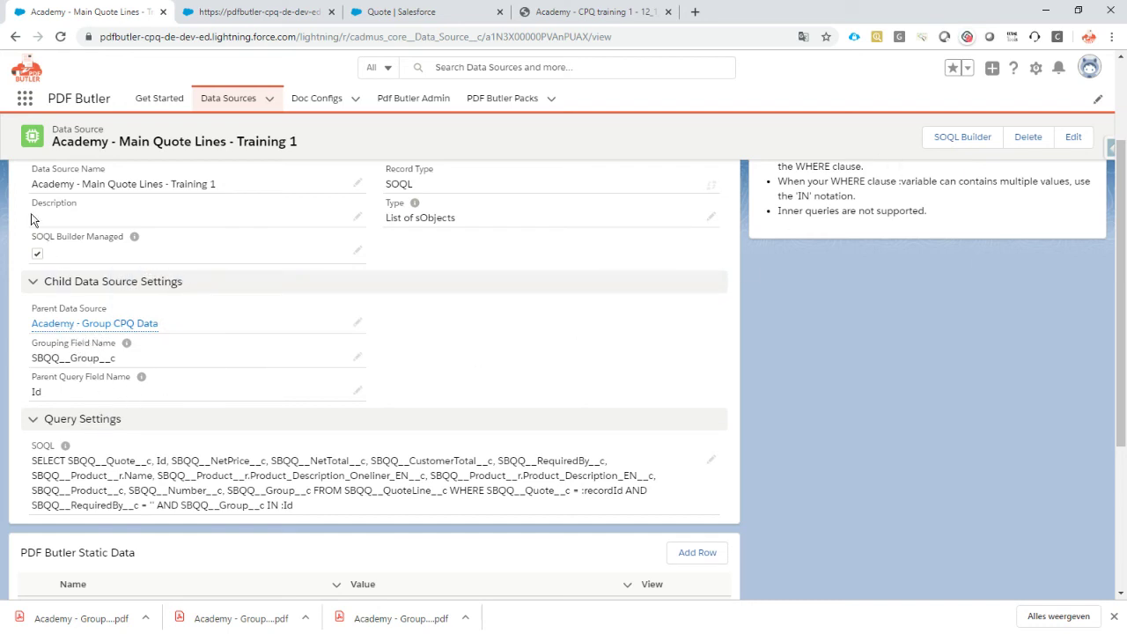
Examine the grouping field and parent field of Academy - Main Quote Lines - Training 1 in the SOQL Builder and close it without changes
click(969, 141)
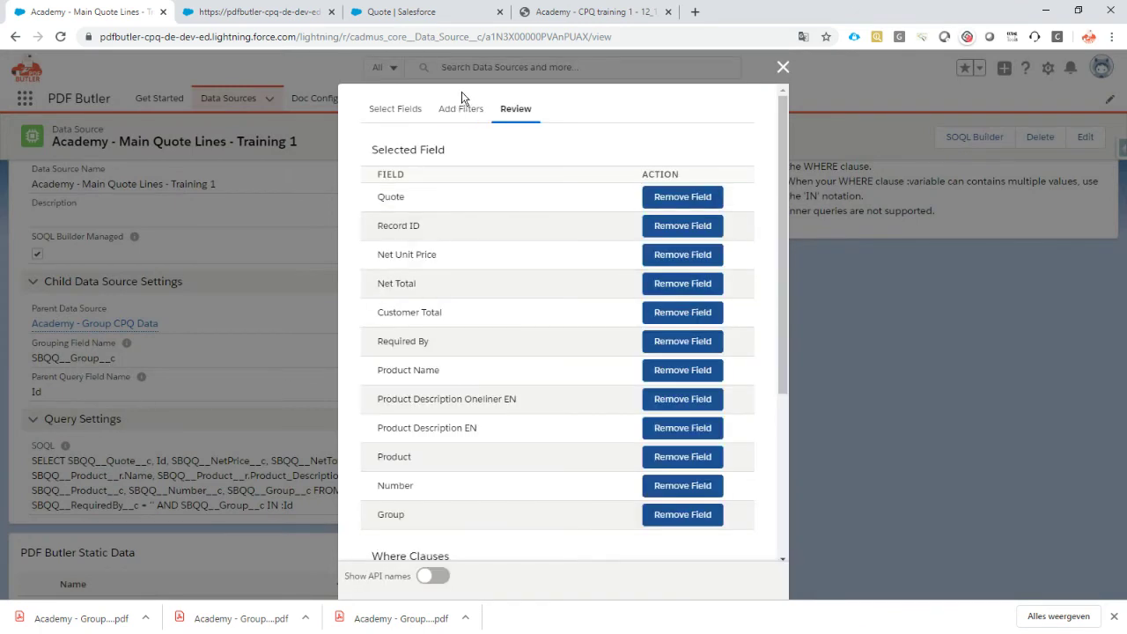
click(465, 108)
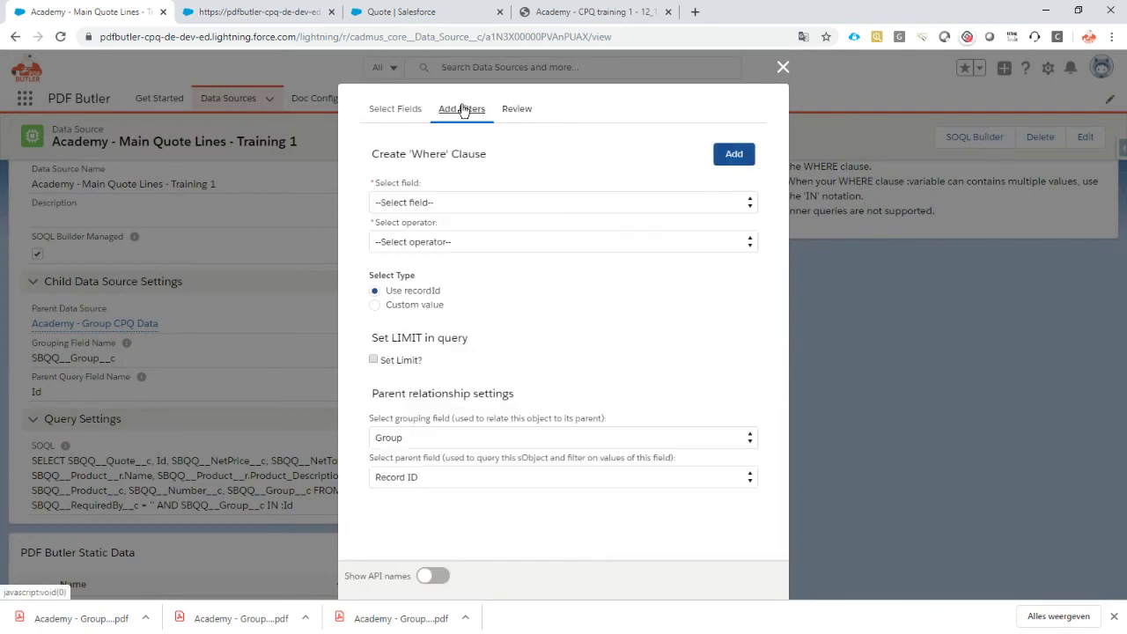
click(421, 438)
click(423, 440)
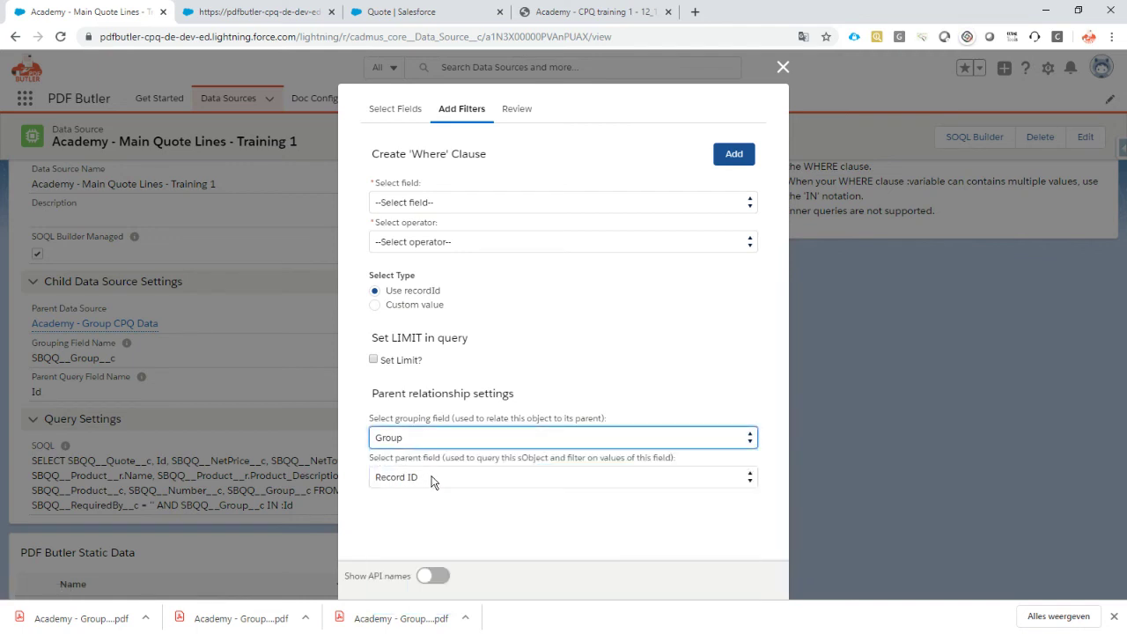
click(432, 481)
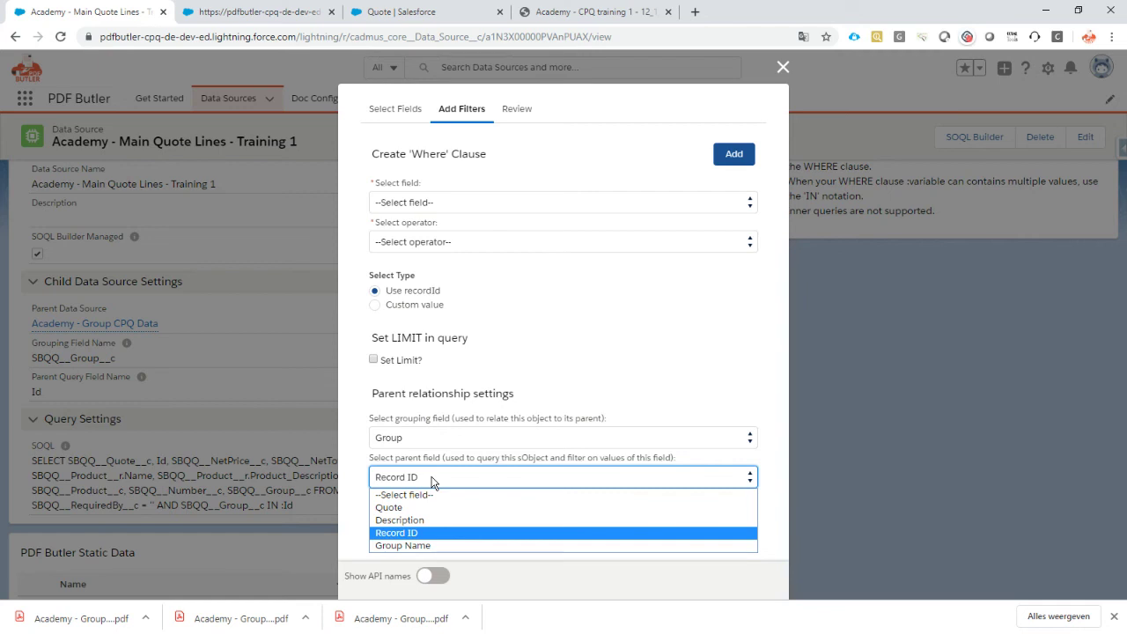
click(573, 352)
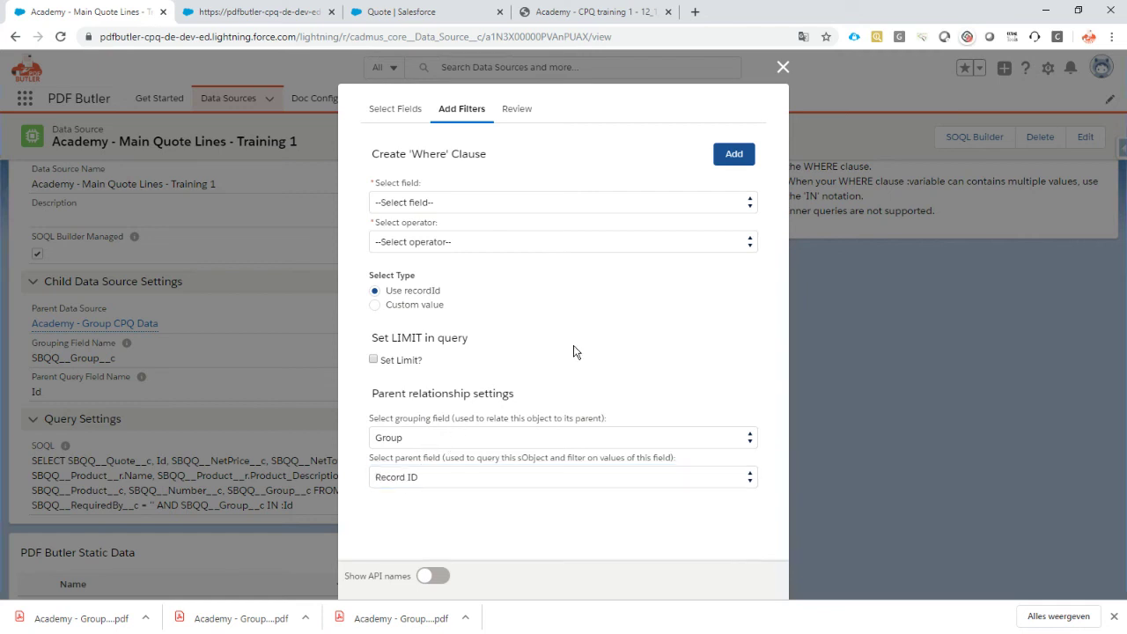
click(781, 69)
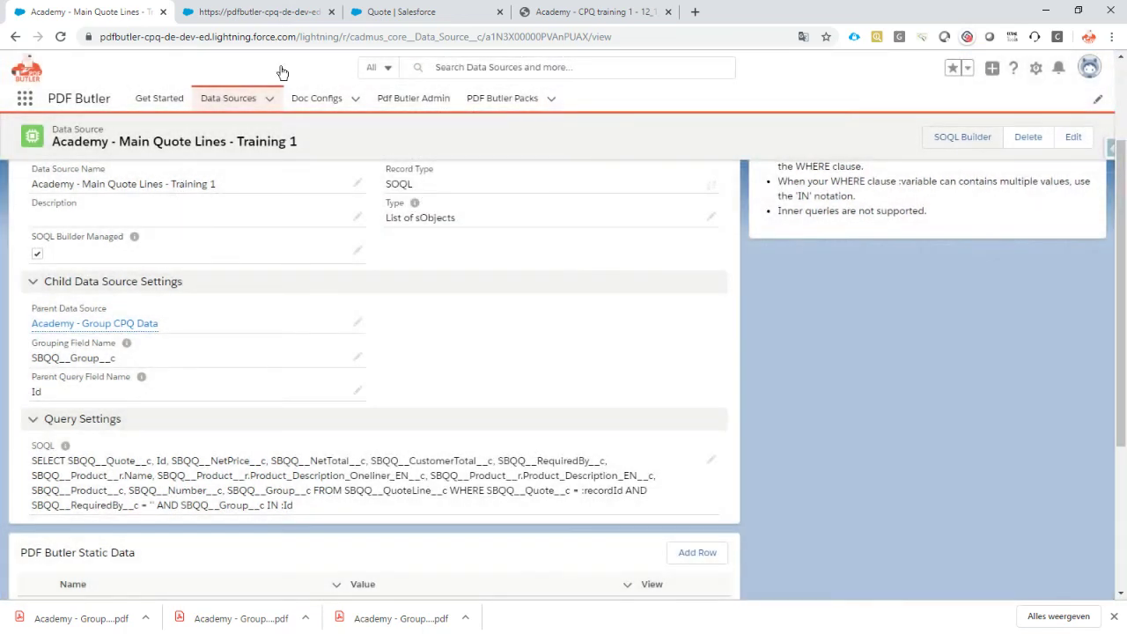
Open the Academy - CPQ training 2 - Groups doc config and examine its nested data sources and the Group and Table ProductNameDetail config types
click(319, 99)
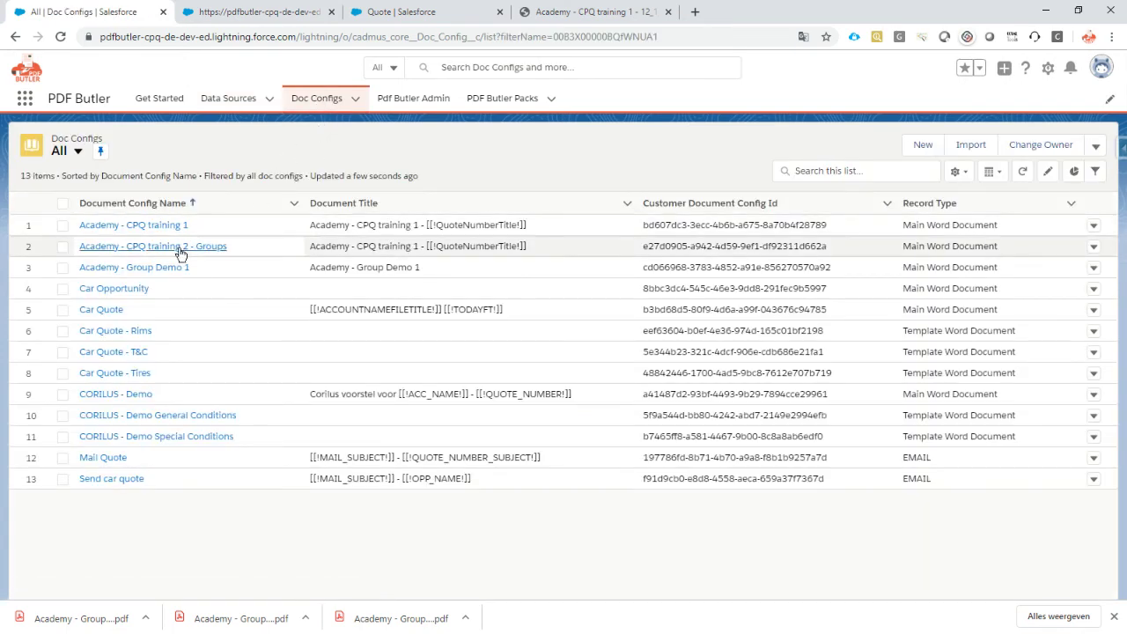
click(176, 252)
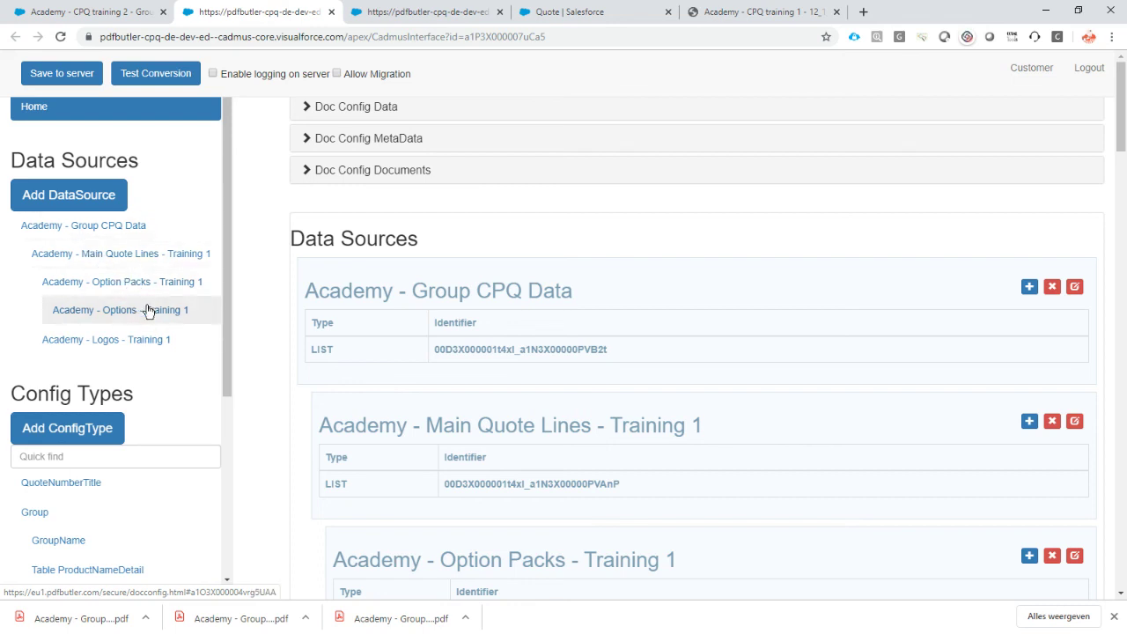
scroll(148, 310, down, 1)
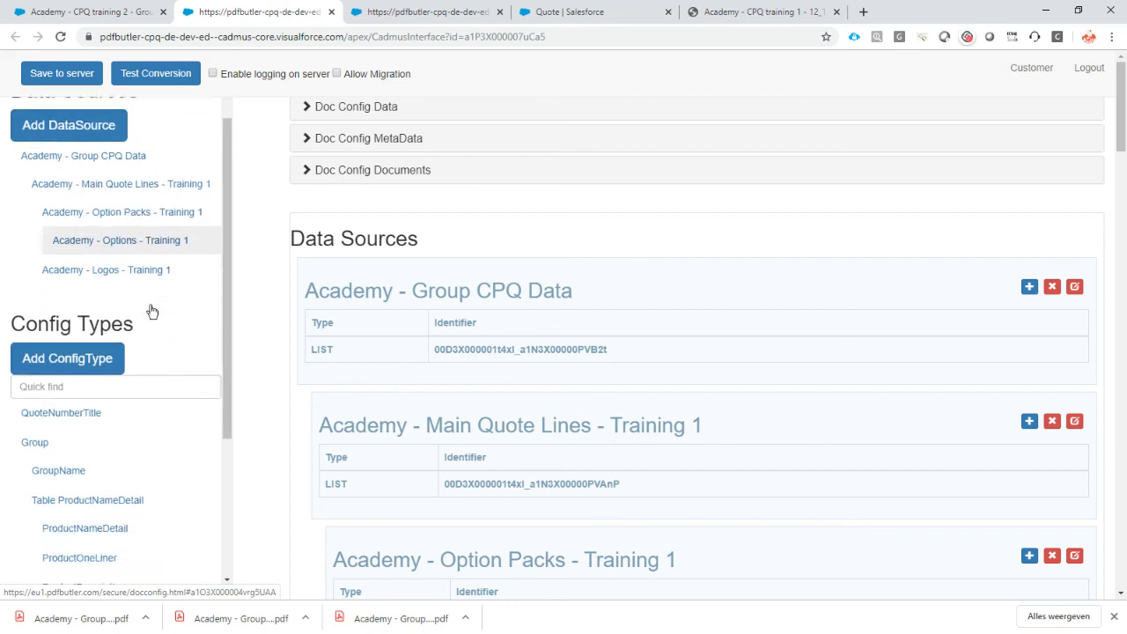
click(83, 451)
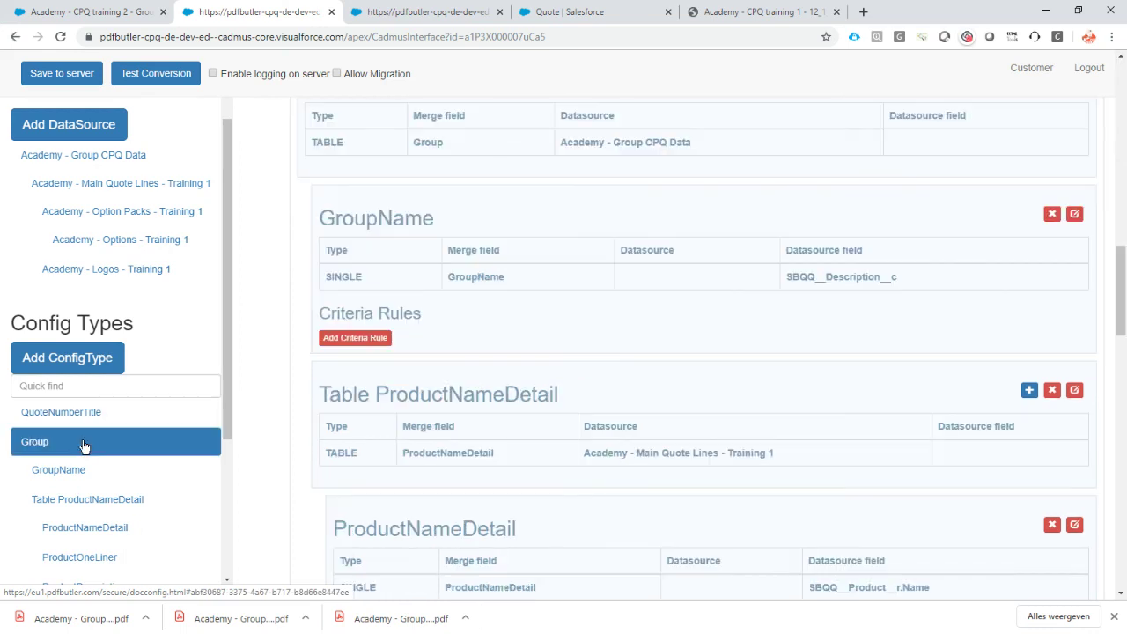
click(125, 504)
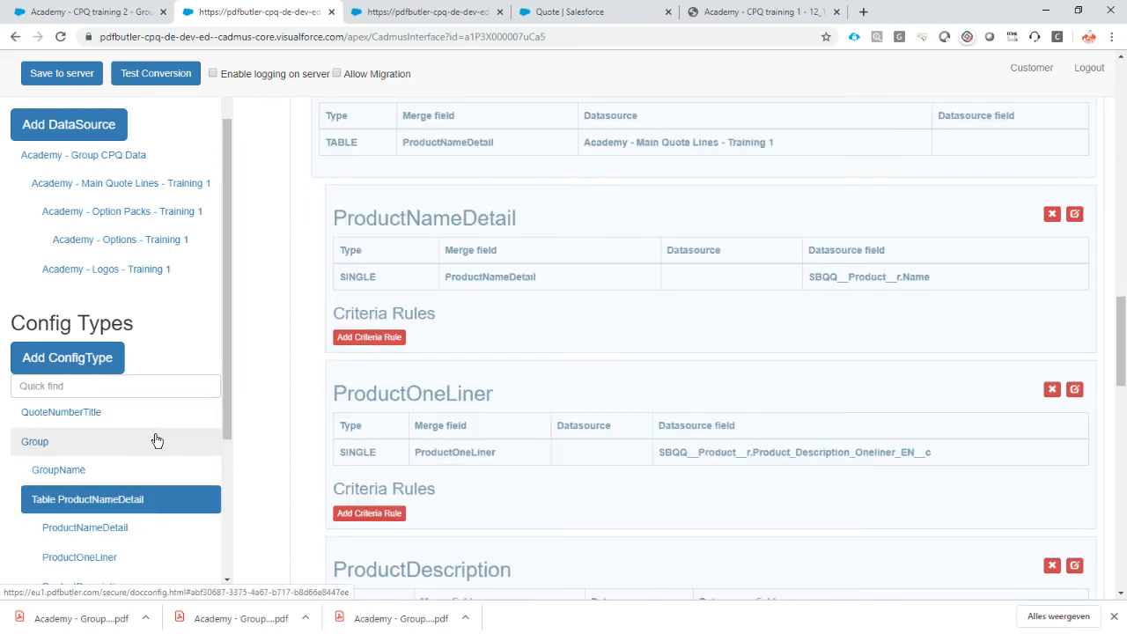
Switch to the DEMO_CPQ_Lines document in Word, examine its nested product and option tables, and compare them with the config type hierarchy
key(alt+Tab)
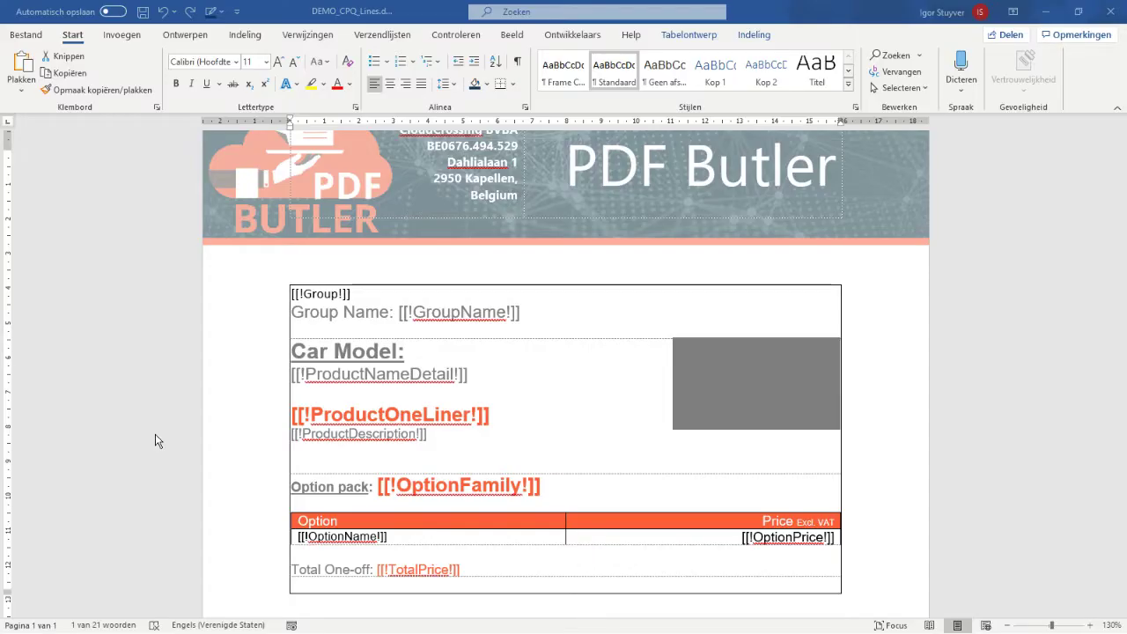
click(314, 350)
click(284, 332)
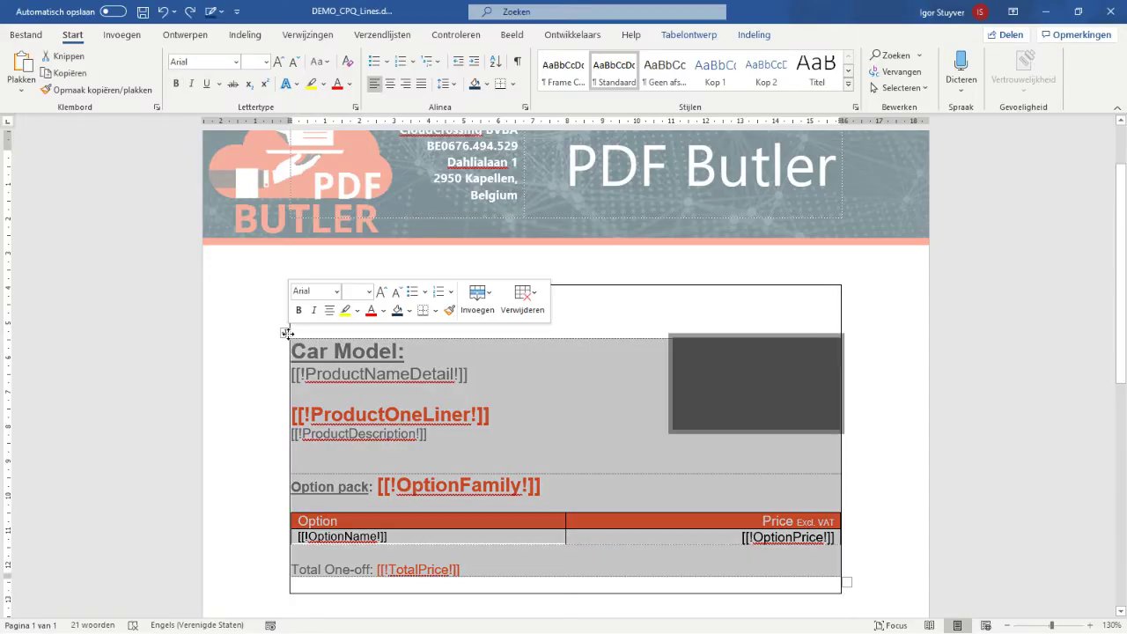
click(348, 449)
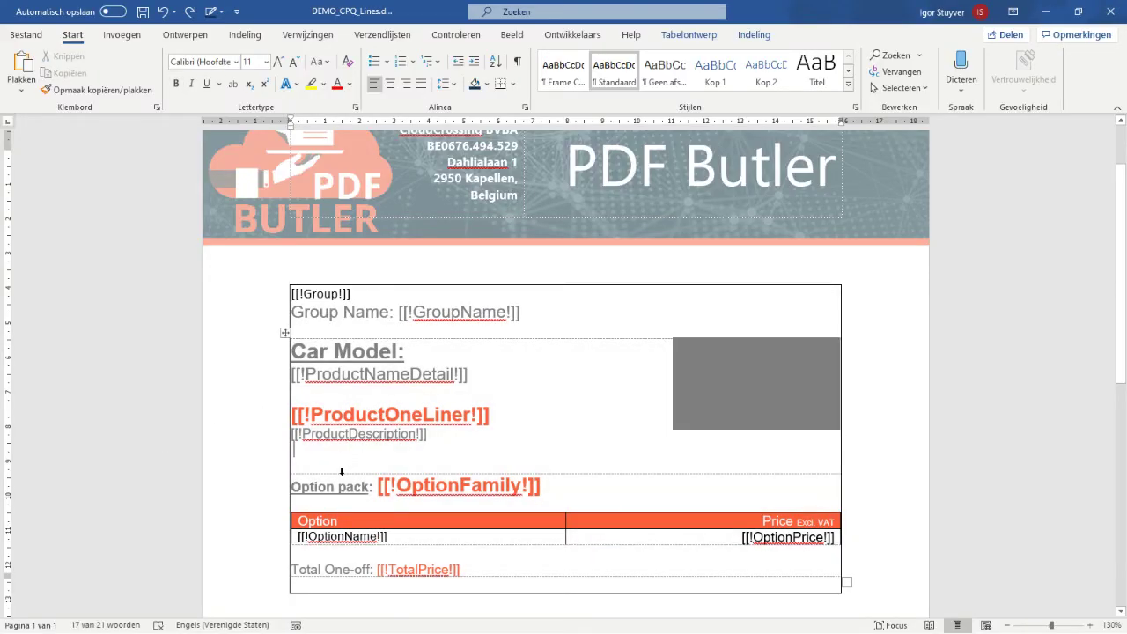
click(285, 467)
click(363, 500)
key(alt+Tab)
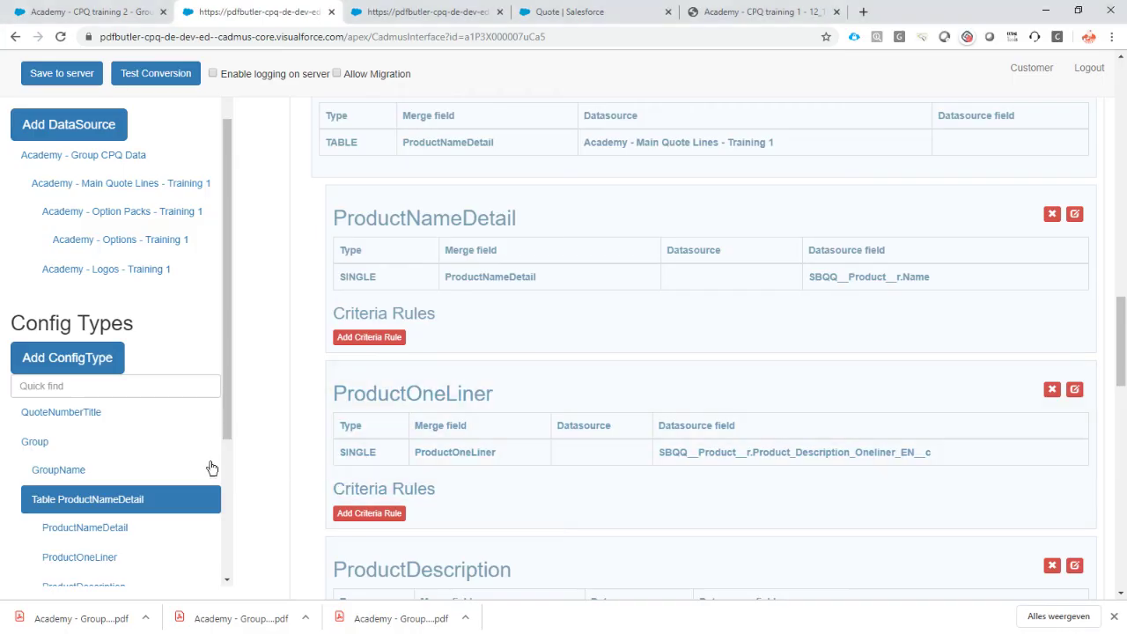
scroll(176, 460, down, 3)
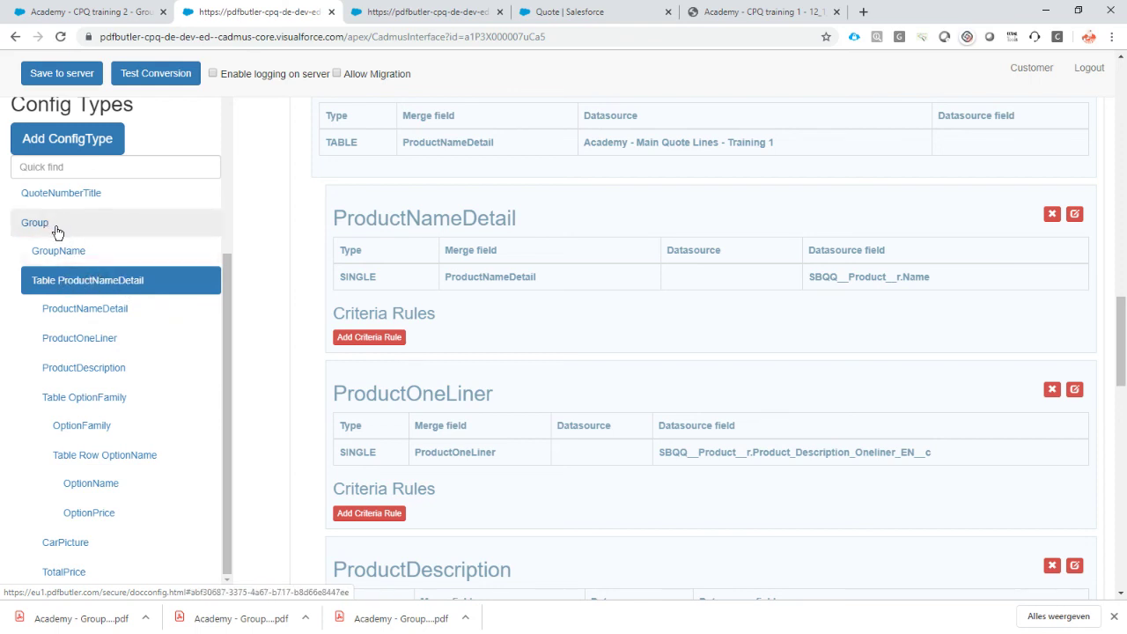
Generate the Academy - CPQ training 2 - Groups PDF from quote Q-00007
click(569, 16)
click(1036, 146)
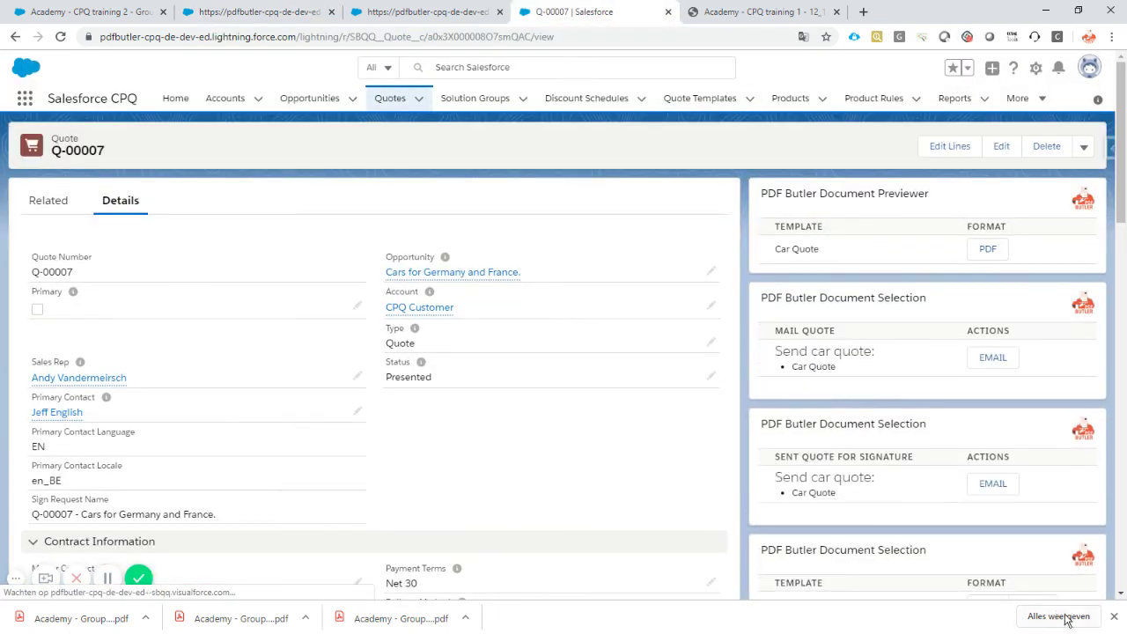
scroll(864, 493, down, 2)
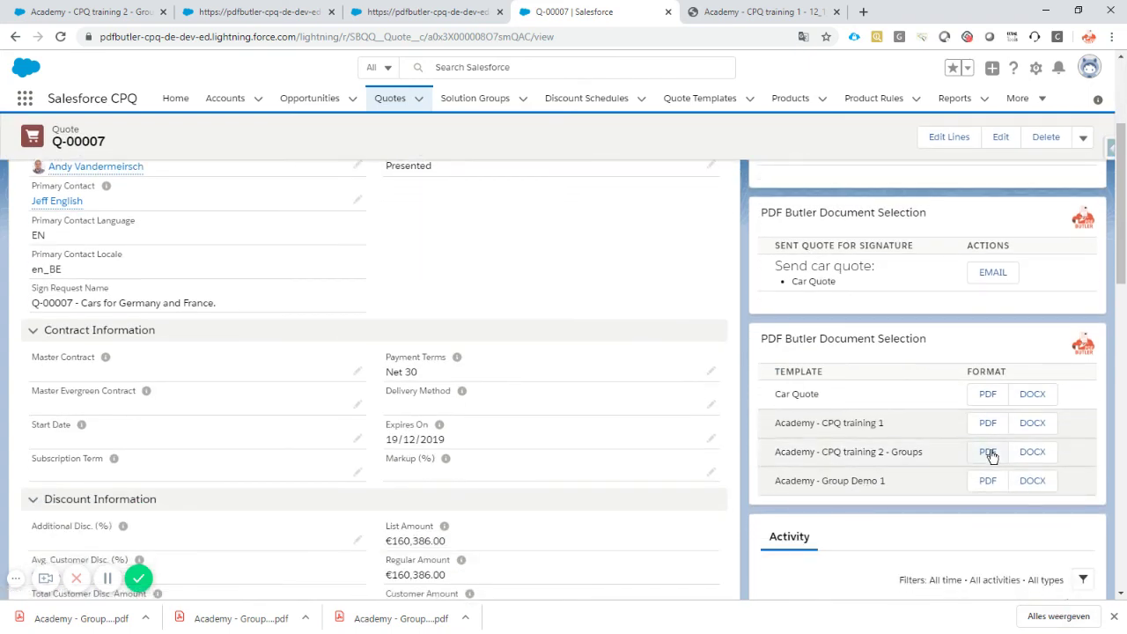
click(989, 453)
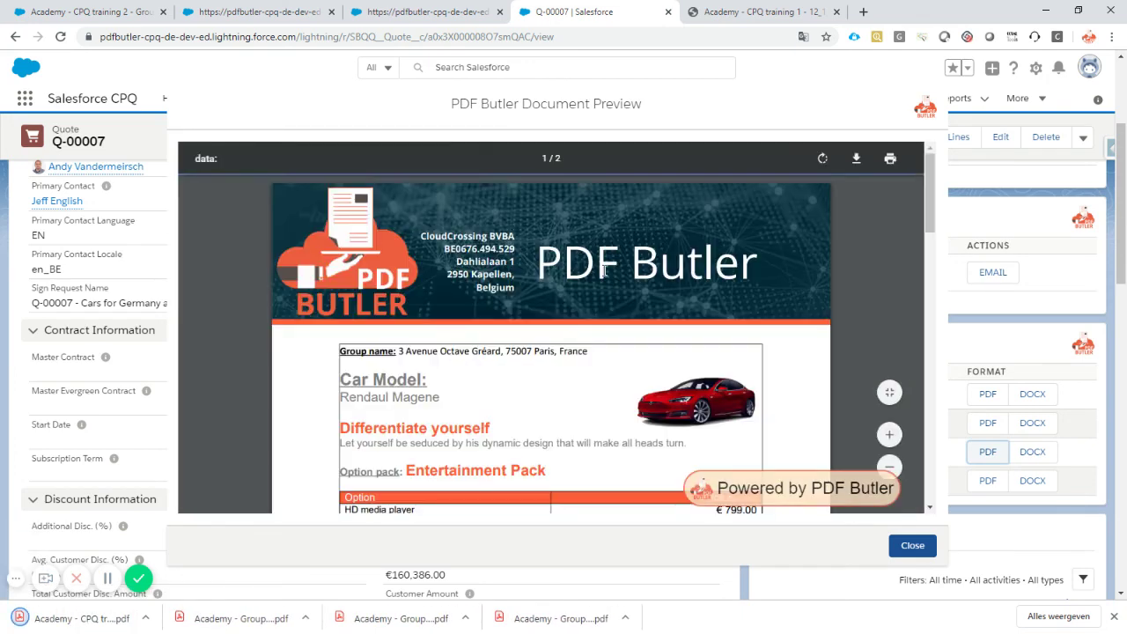
Examine the first group's name, car model, option packs and total on page 1 of the PDF preview
scroll(599, 271, down, 3)
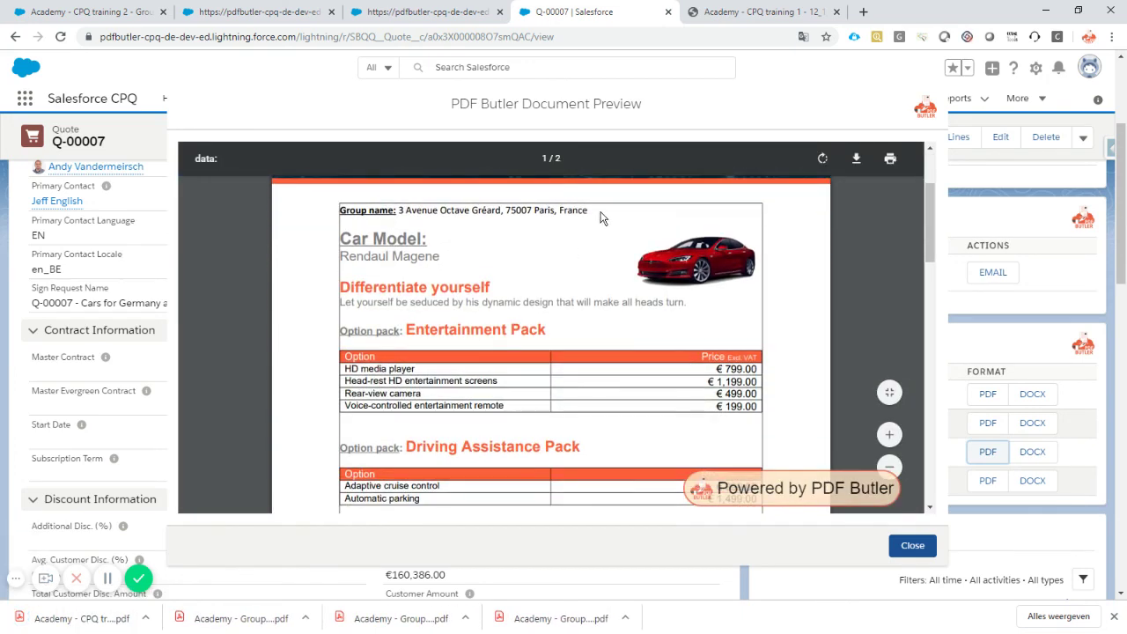
drag(346, 212, 587, 212)
scroll(387, 260, down, 2)
scroll(355, 299, up, 2)
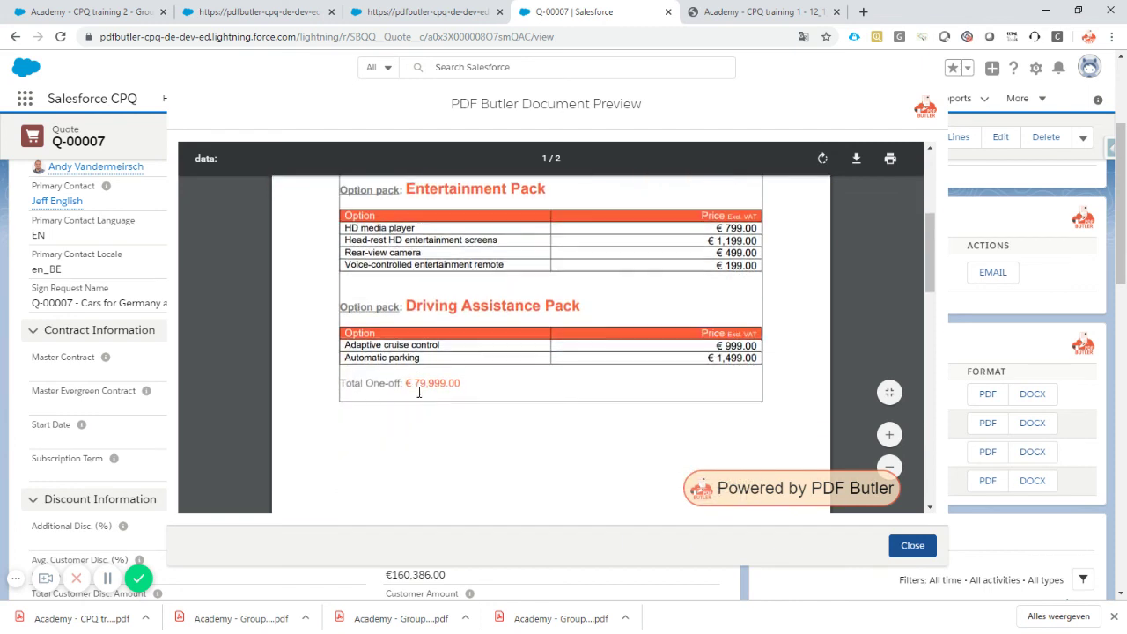
Examine the second group's name, car model, option packs and total on page 2 and compare them with the first group
scroll(566, 321, down, 5)
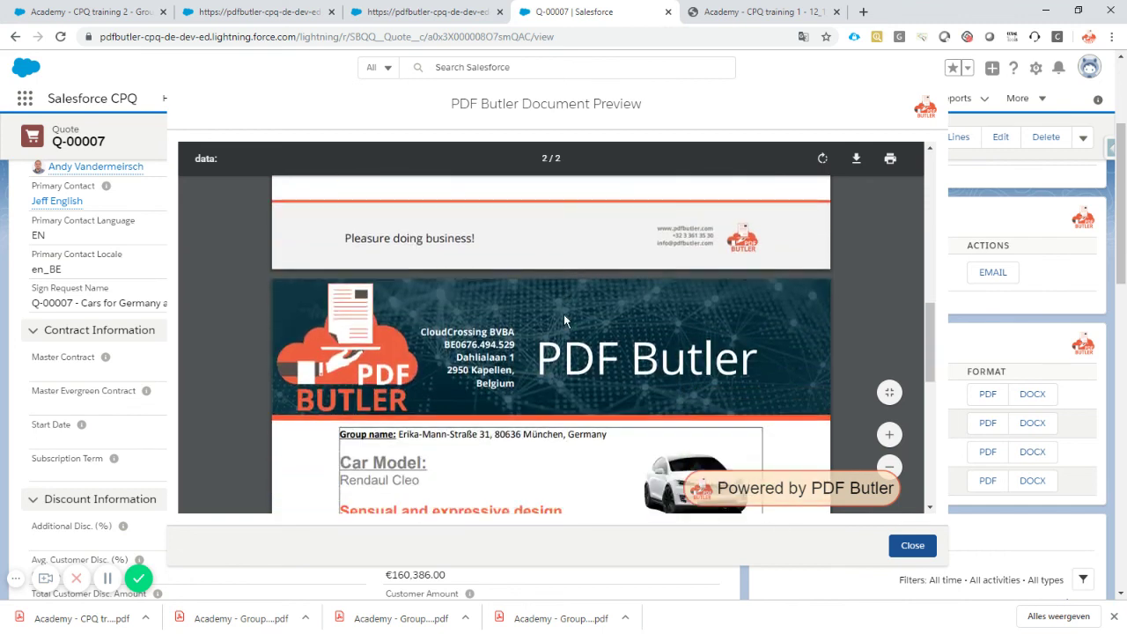
scroll(566, 321, down, 4)
drag(399, 294, 599, 293)
scroll(540, 315, down, 4)
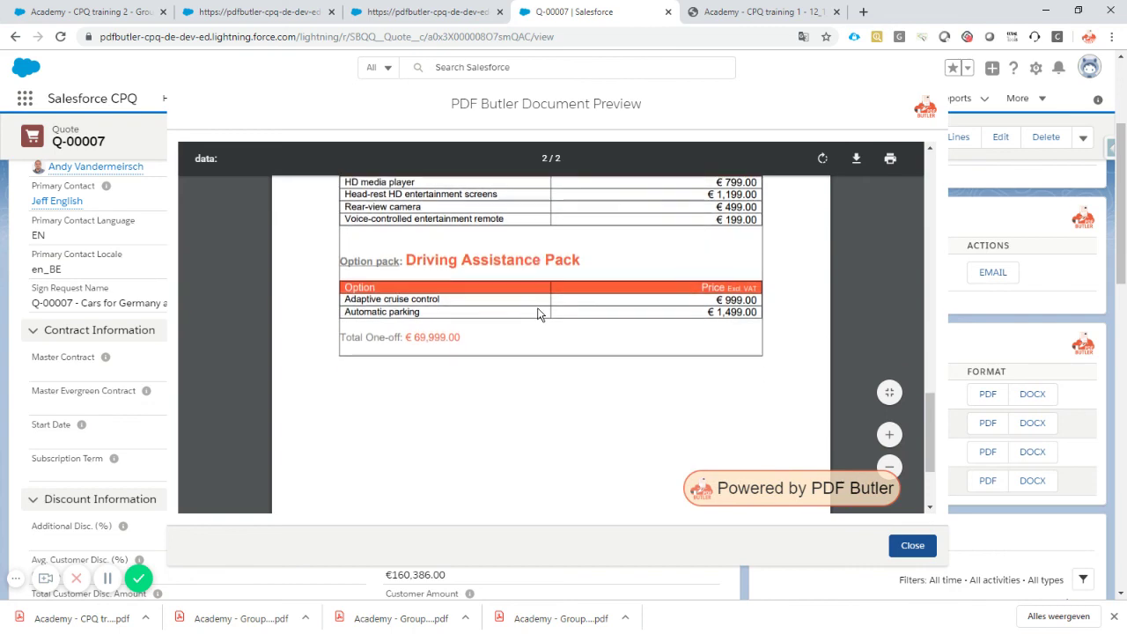
scroll(540, 315, up, 3)
scroll(540, 314, down, 2)
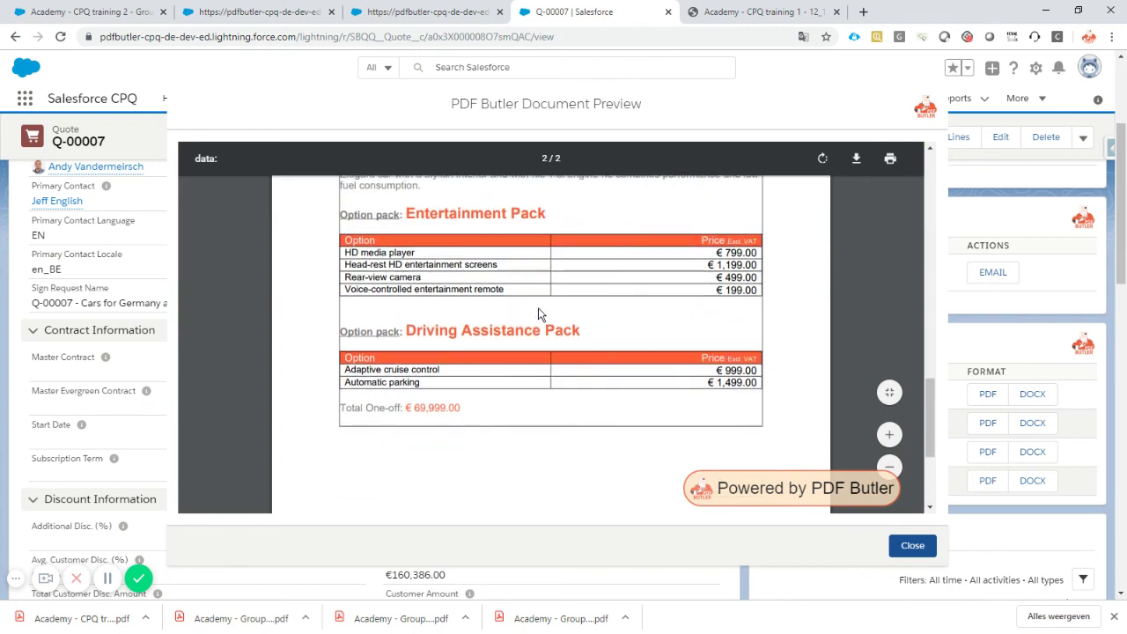
scroll(540, 315, up, 3)
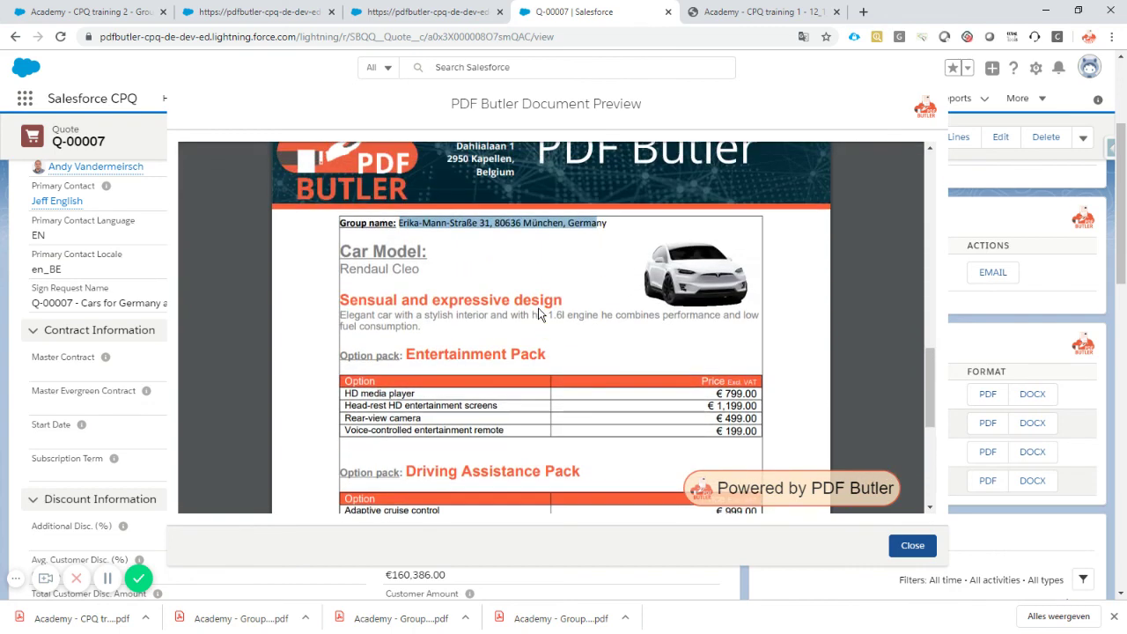
scroll(540, 315, up, 2)
scroll(555, 312, down, 5)
scroll(555, 313, up, 4)
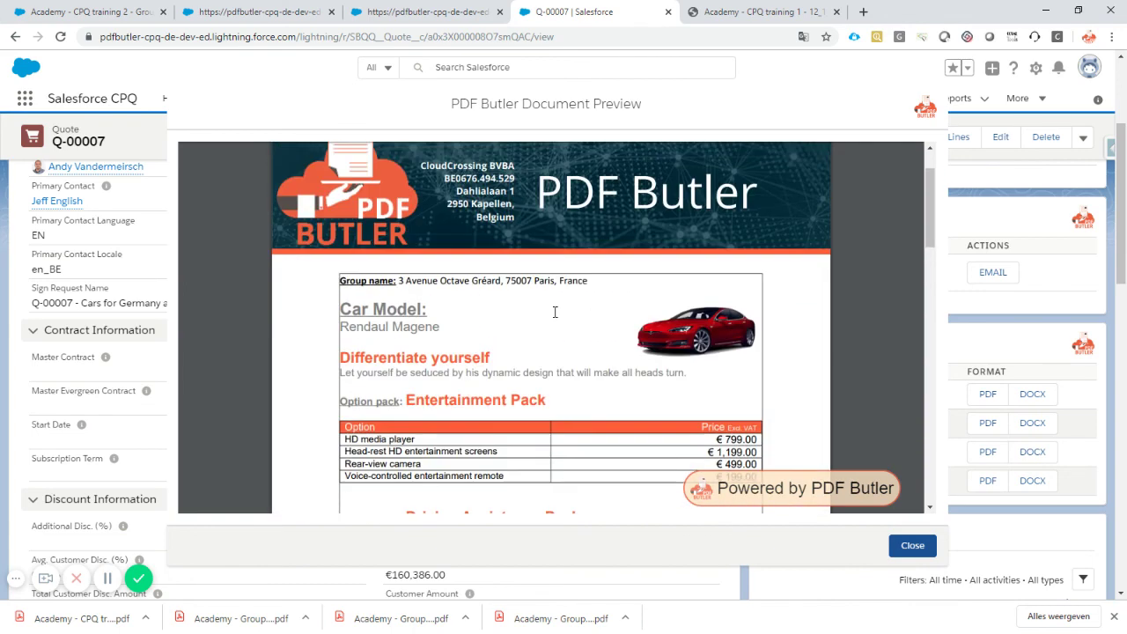